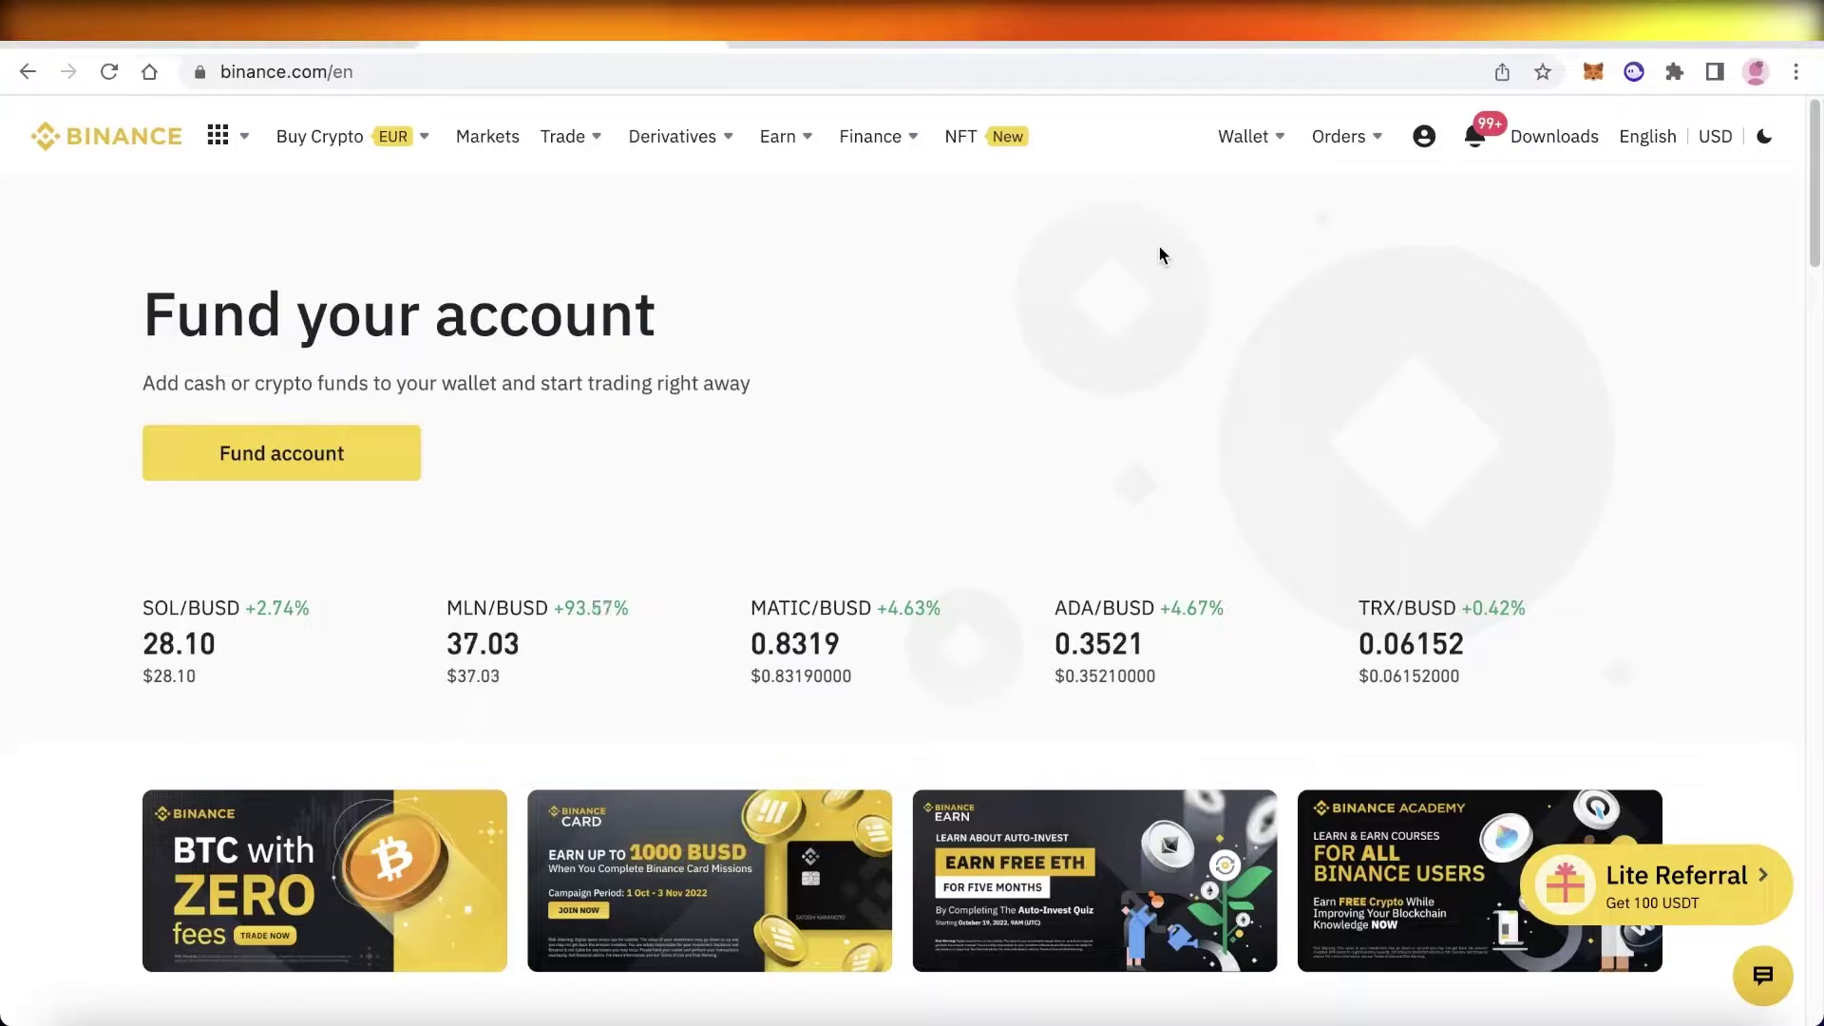
- Scroll up and down the Binance homepage to look over its sections
scroll(1184, 283, down, 3)
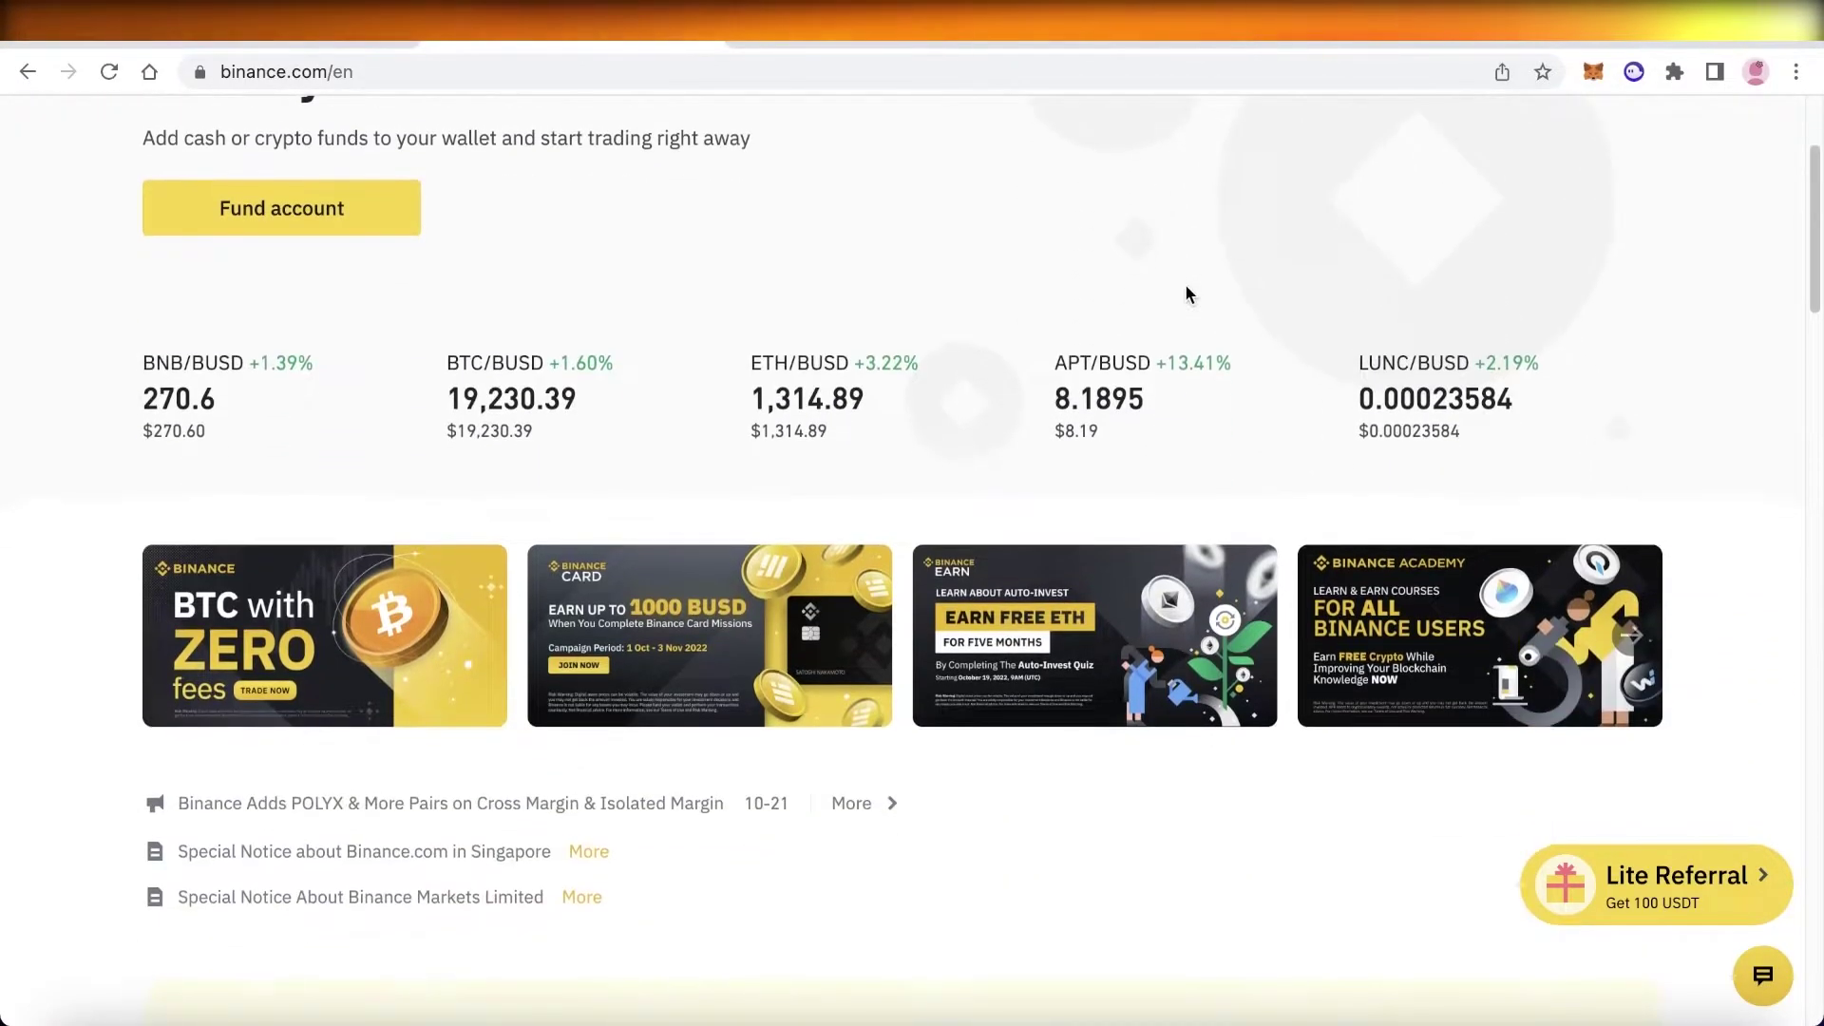
scroll(1186, 295, down, 15)
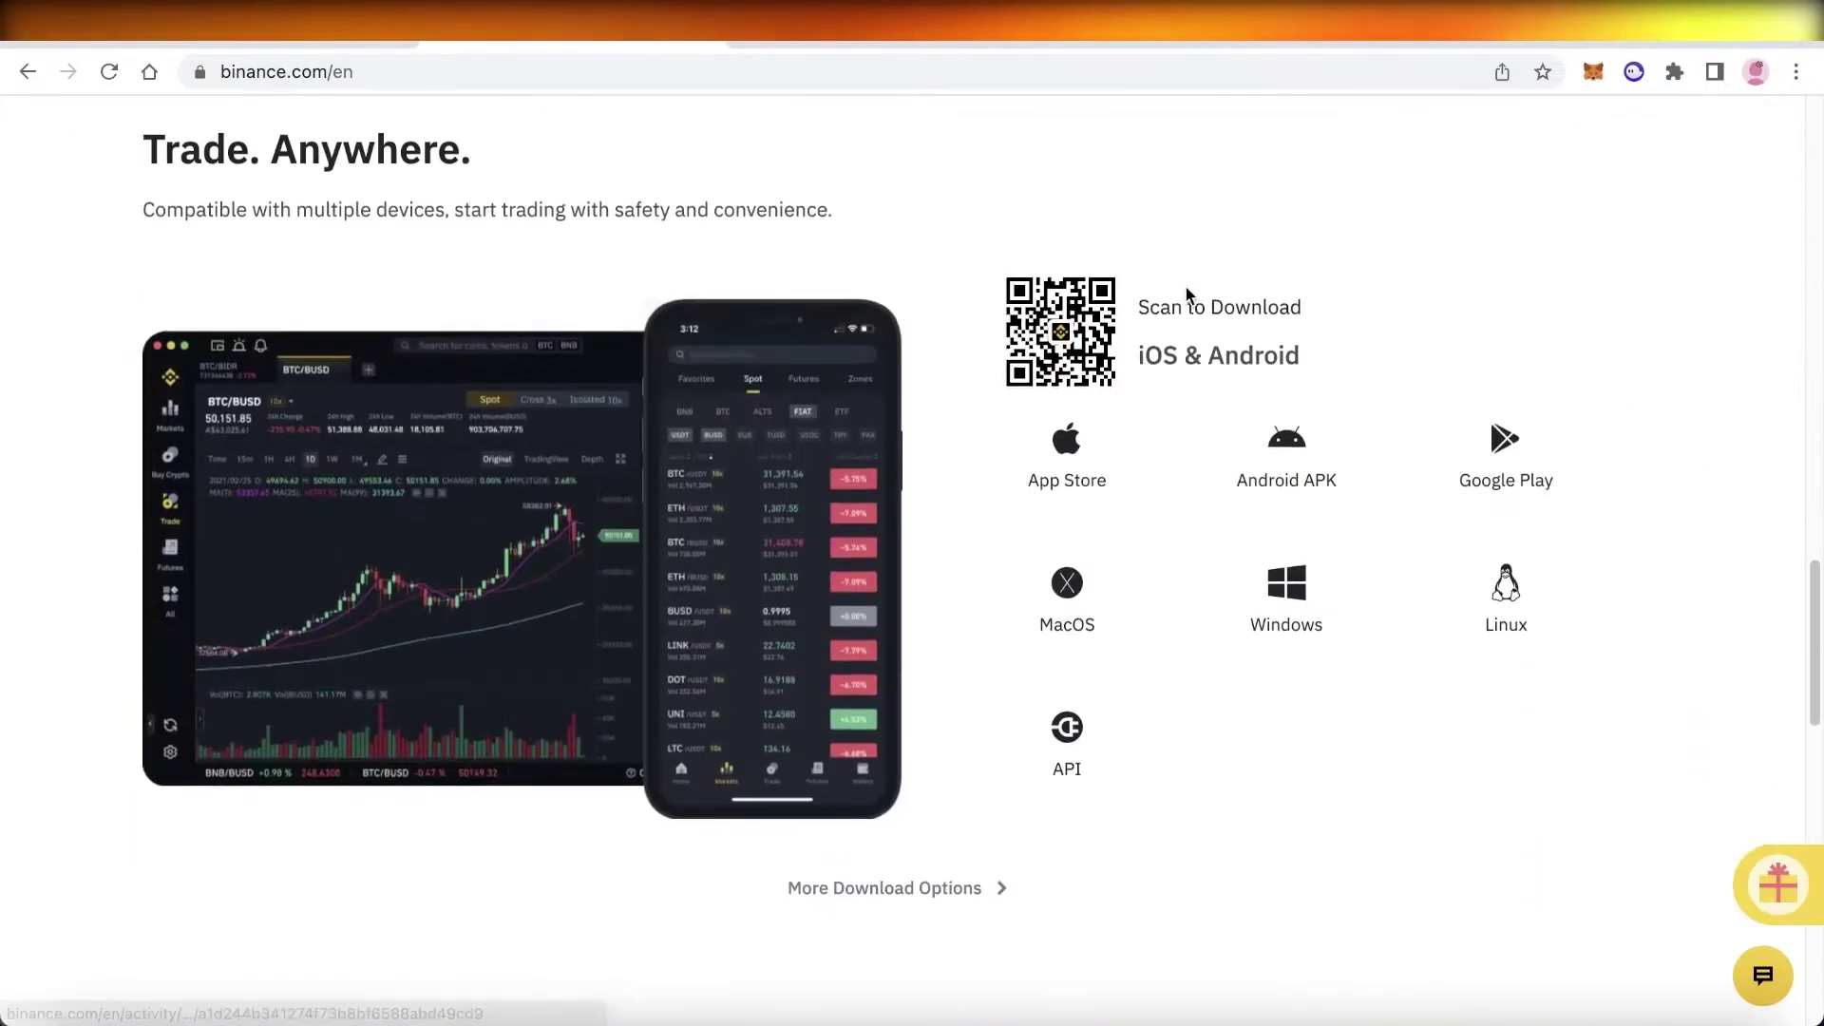
scroll(1185, 295, up, 18)
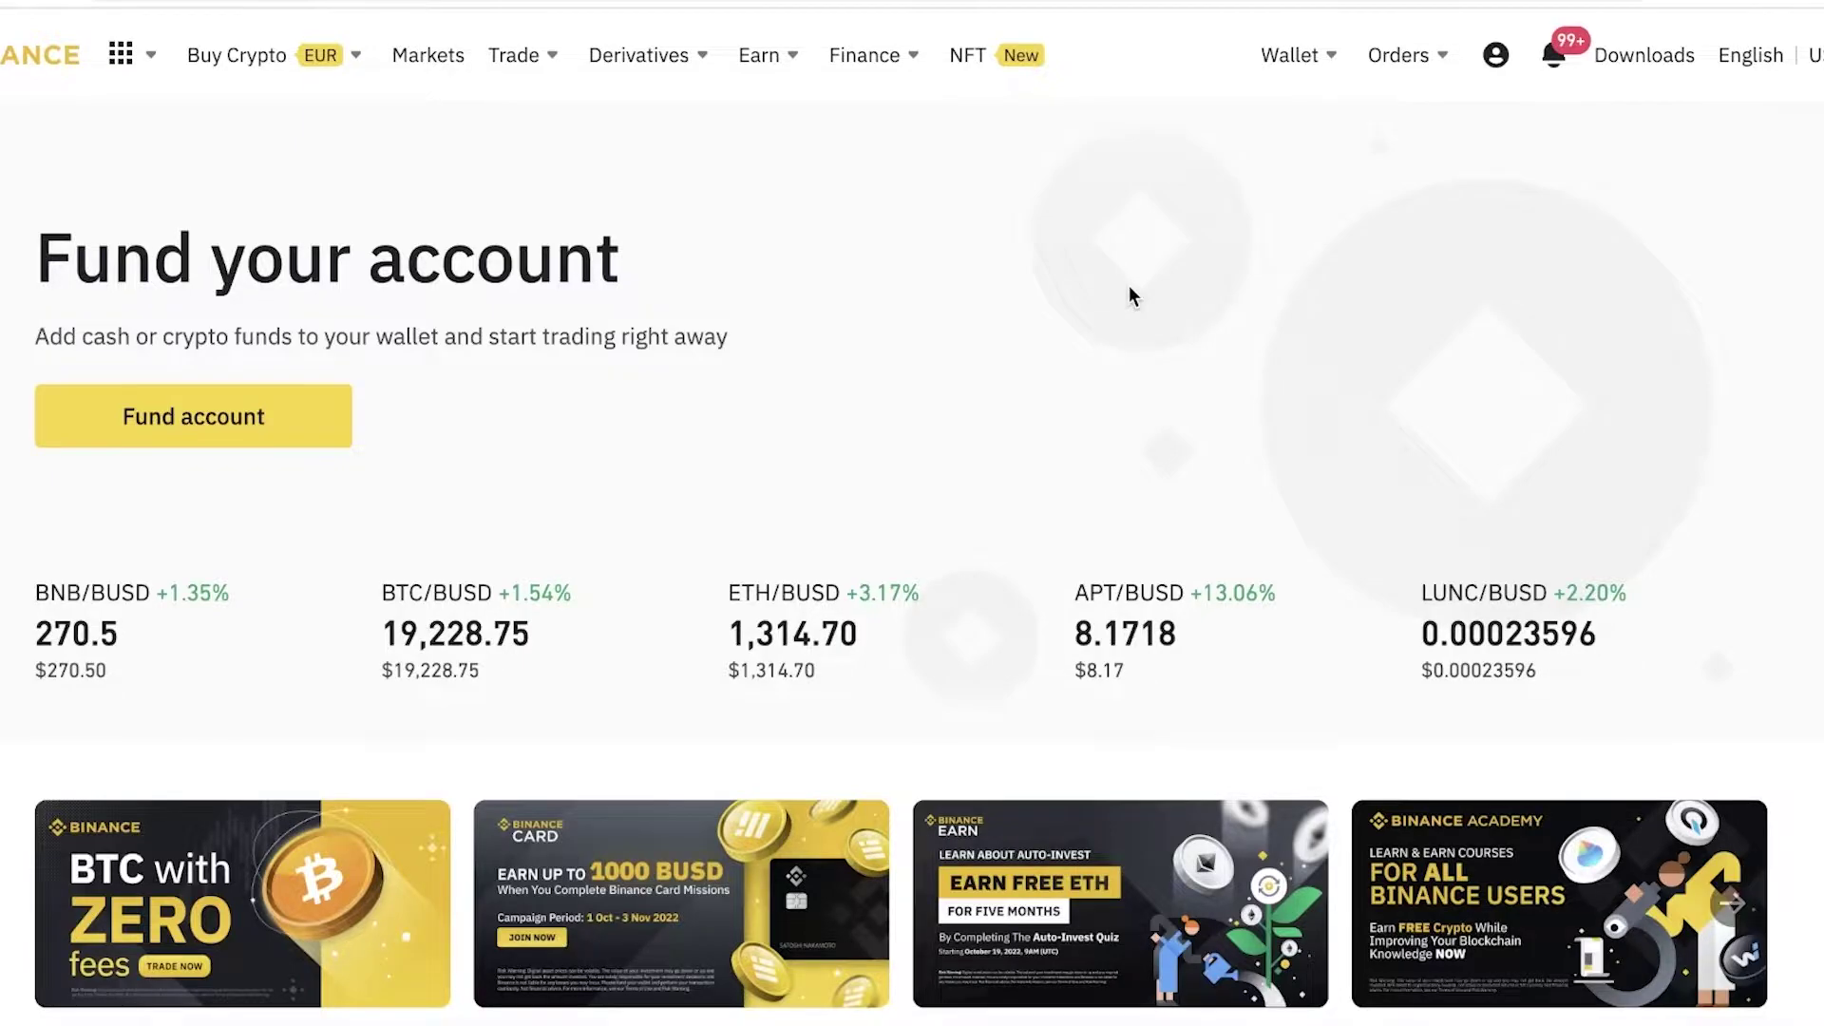
scroll(1093, 261, down, 10)
scroll(1045, 233, up, 10)
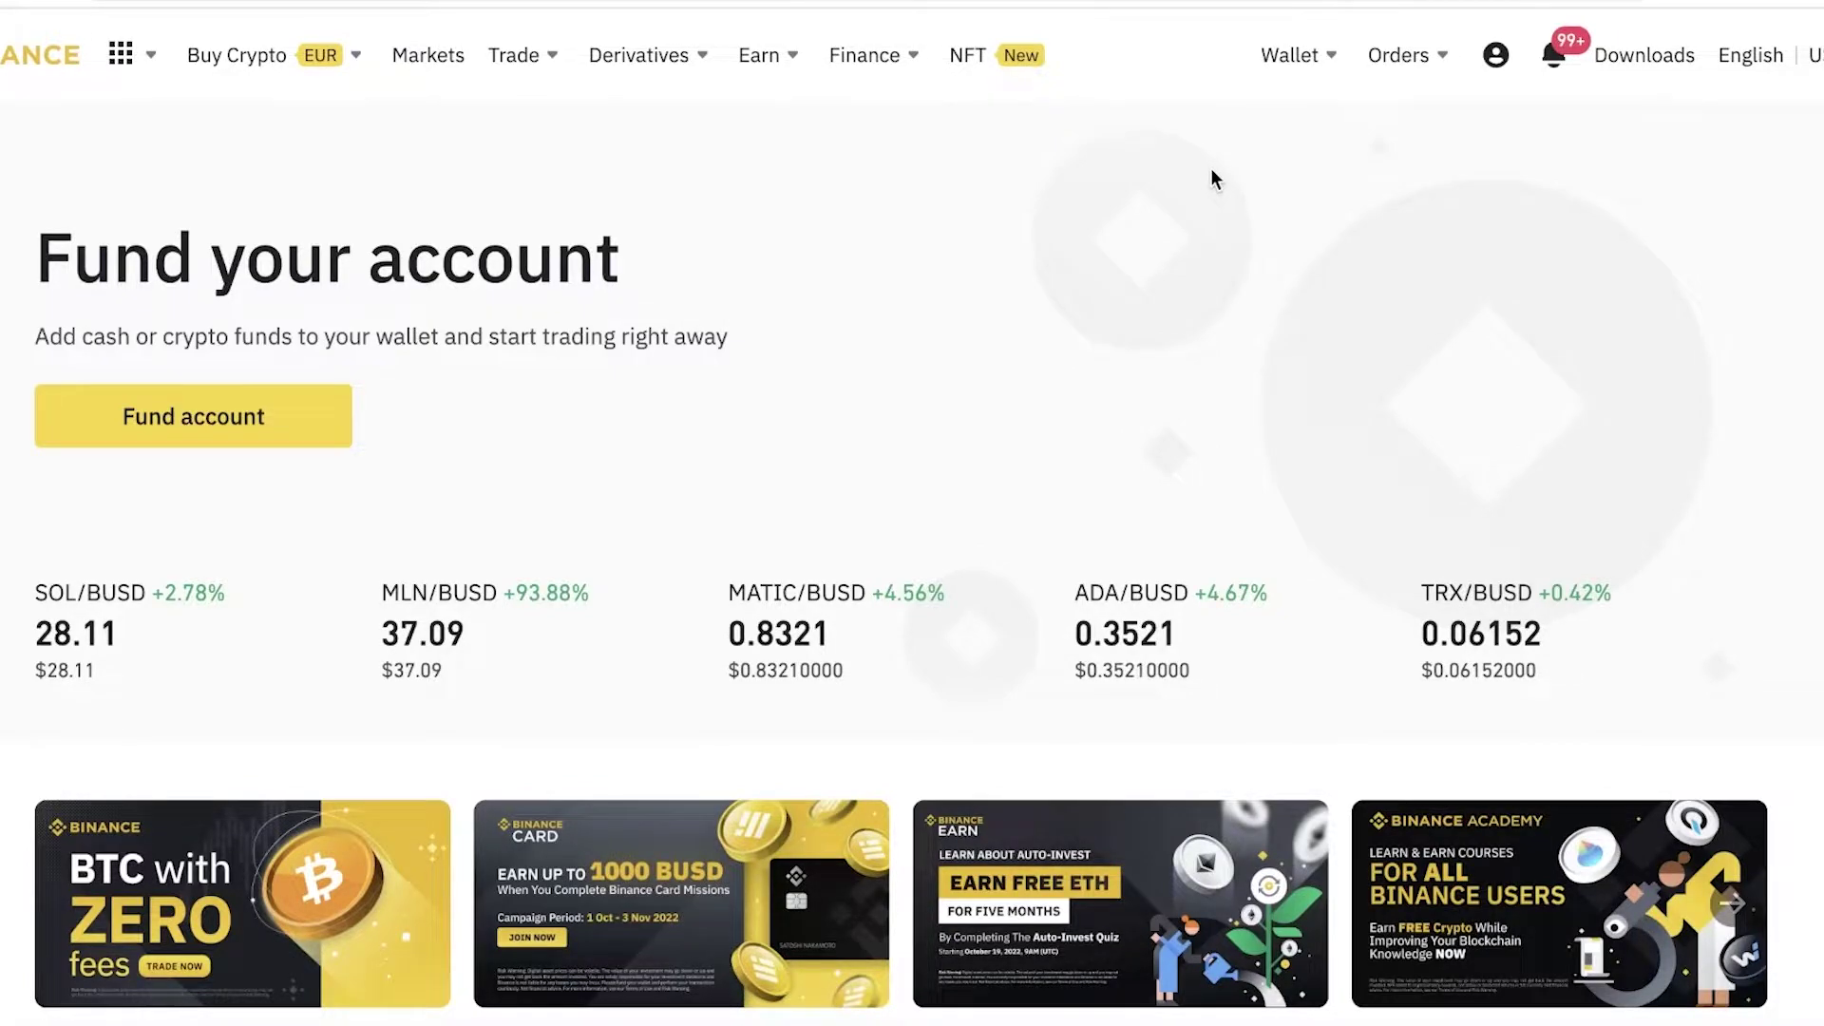
scroll(1211, 176, down, 10)
scroll(1213, 176, down, 7)
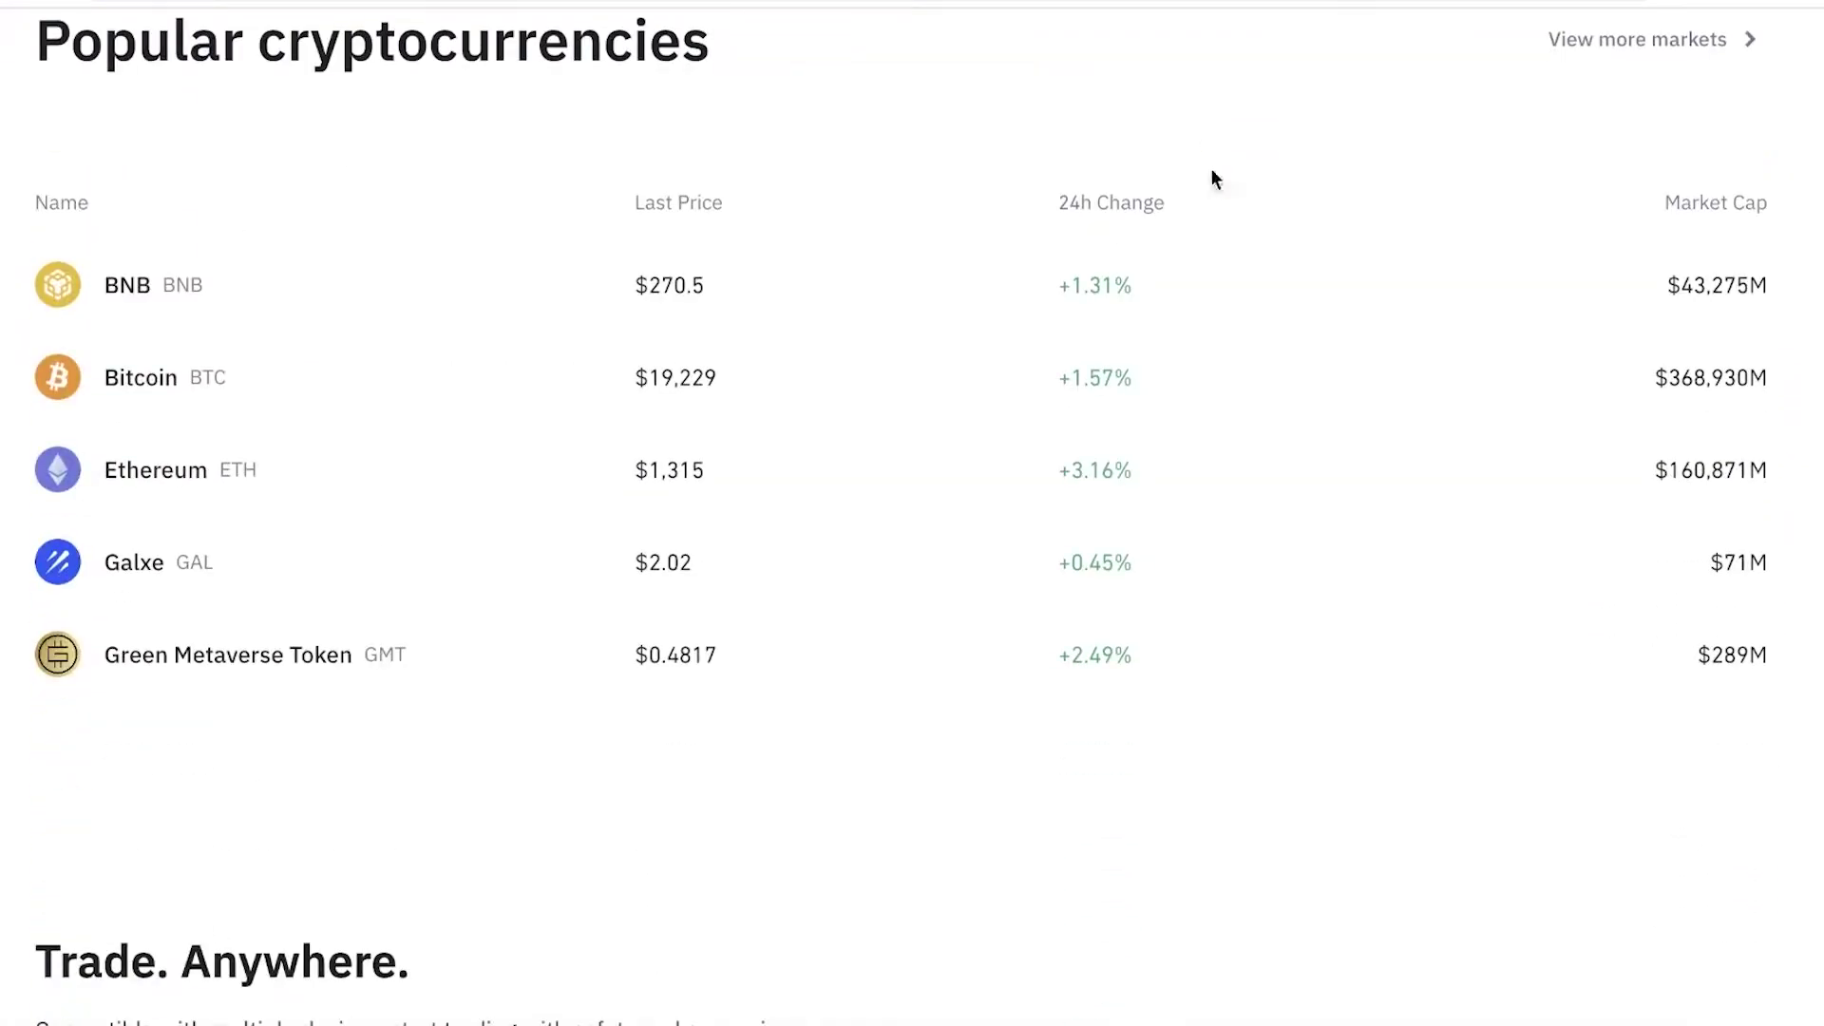
scroll(751, 255, down, 4)
scroll(745, 255, down, 7)
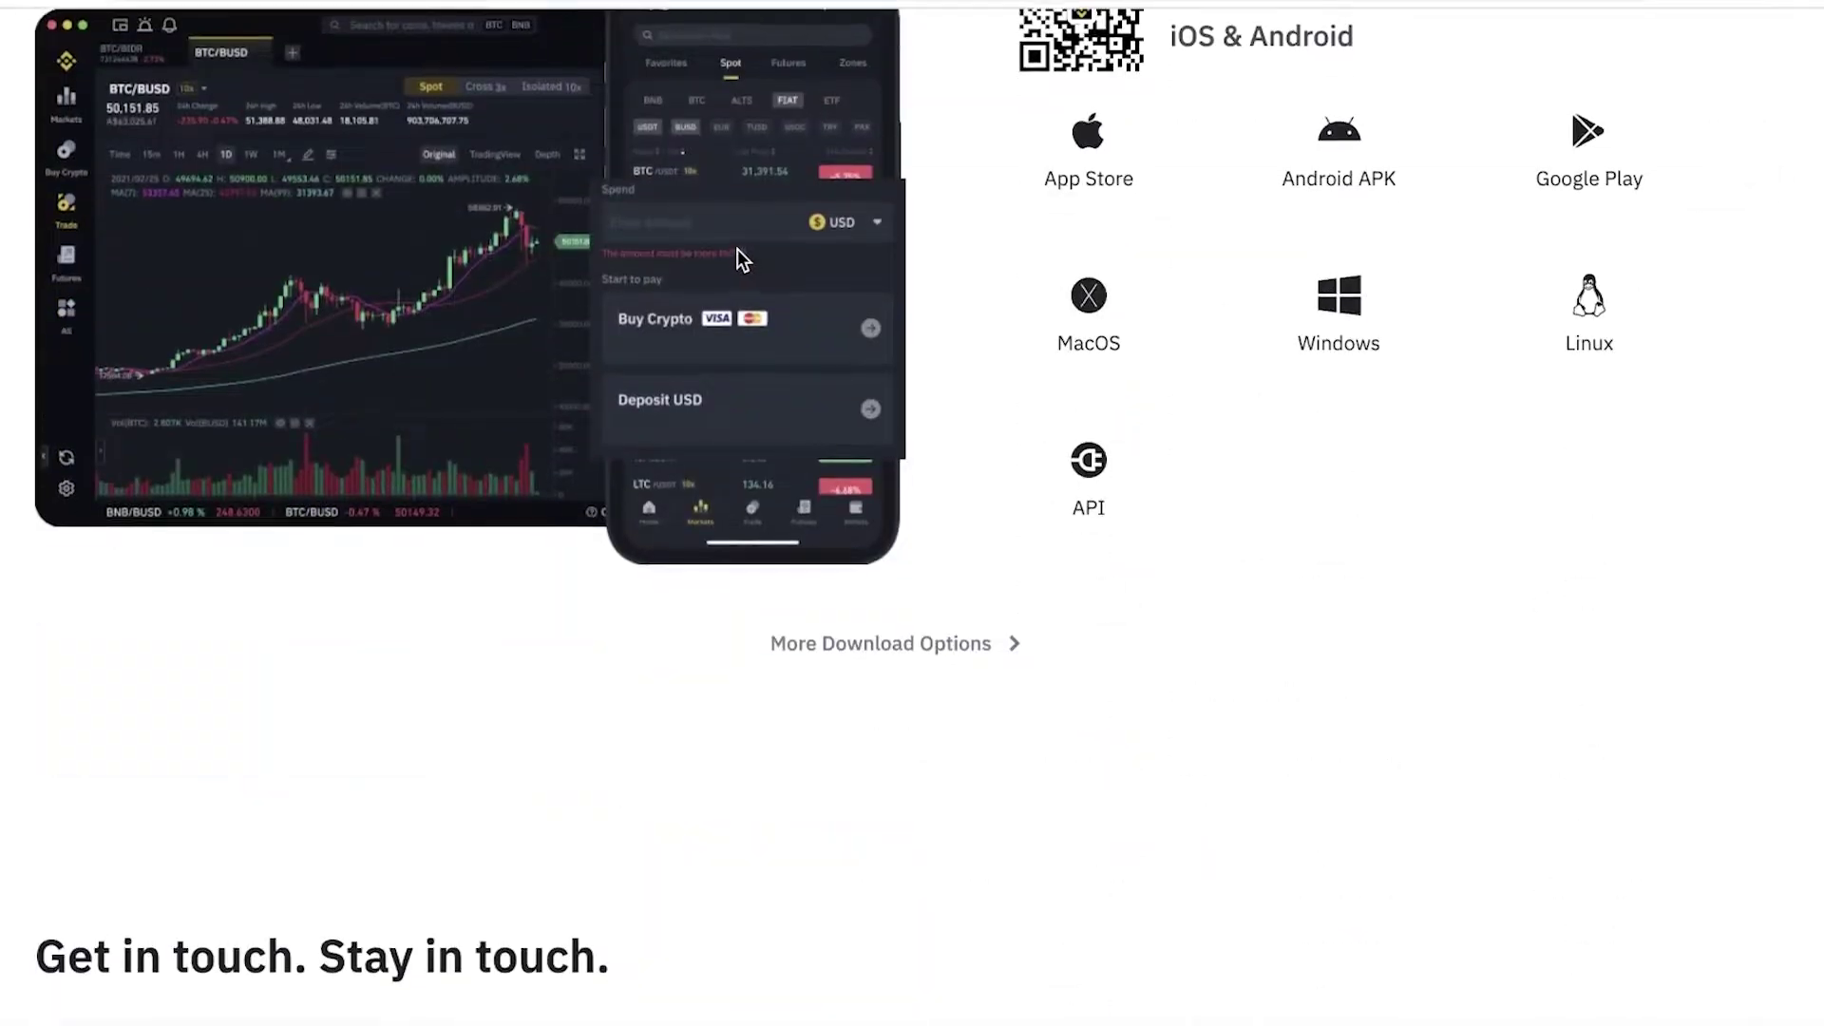
scroll(738, 252, up, 10)
scroll(738, 260, down, 15)
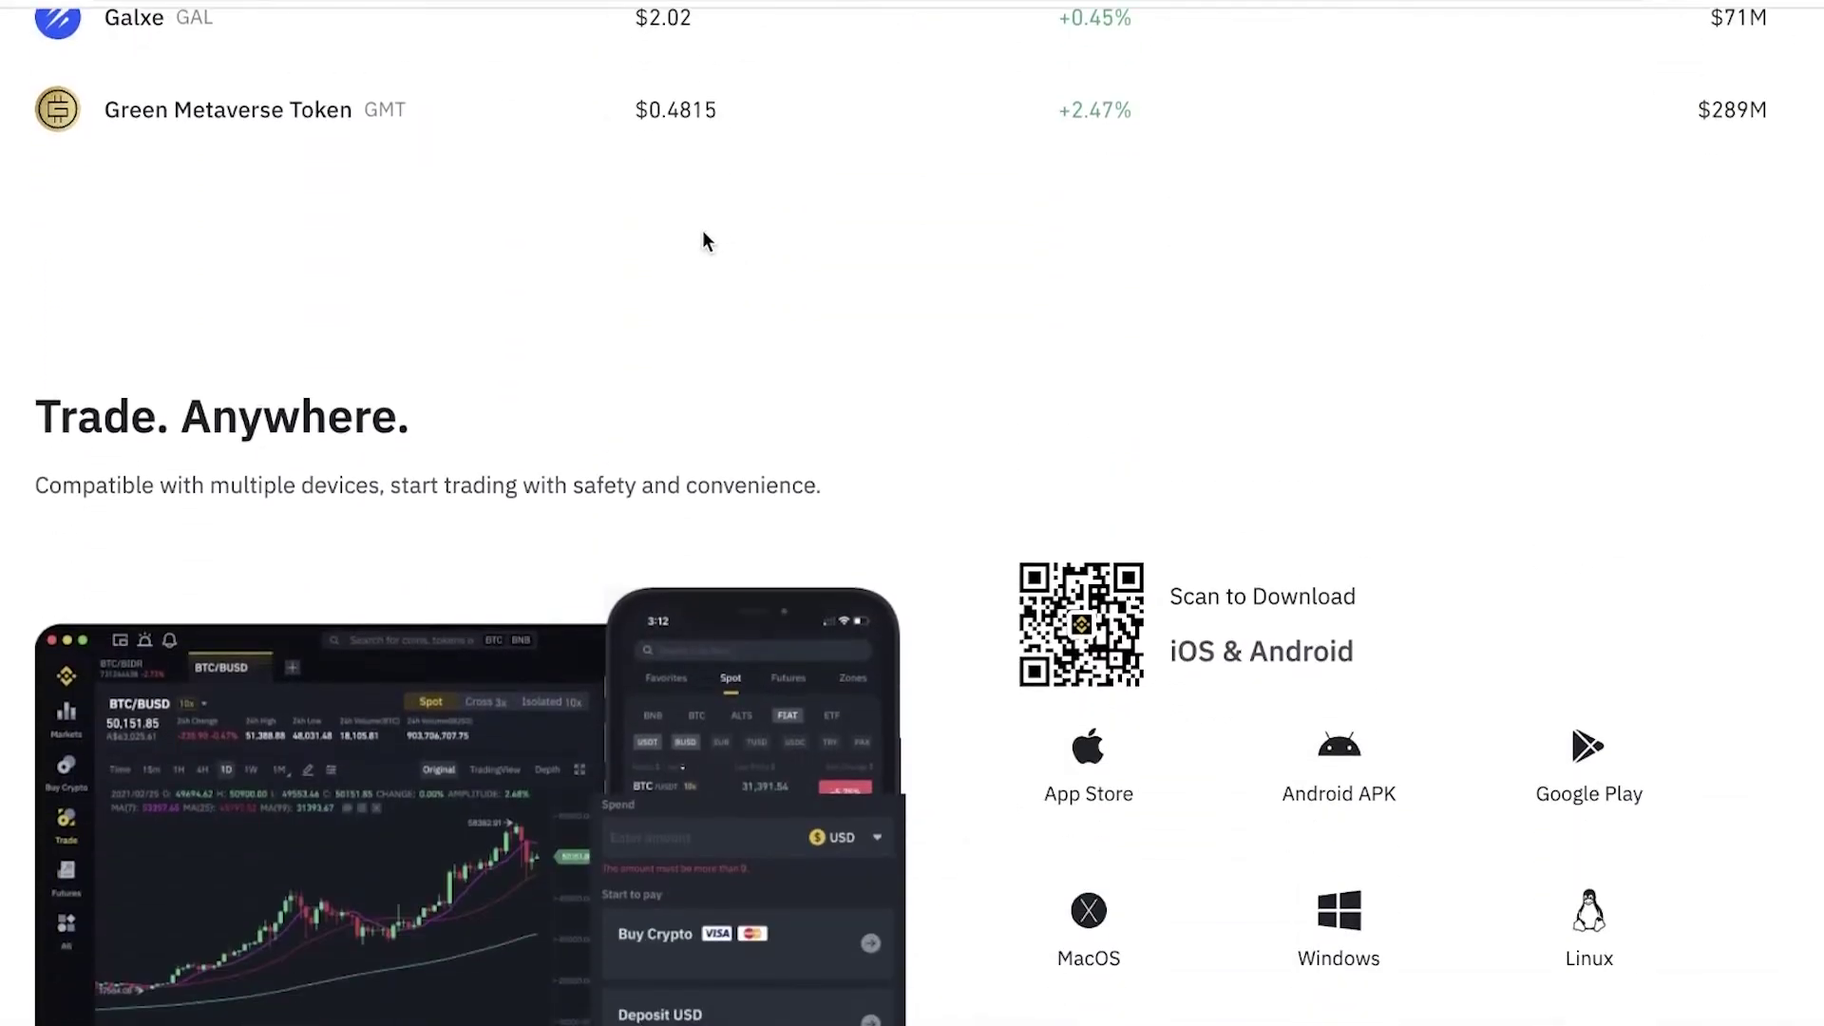
scroll(395, 244, up, 15)
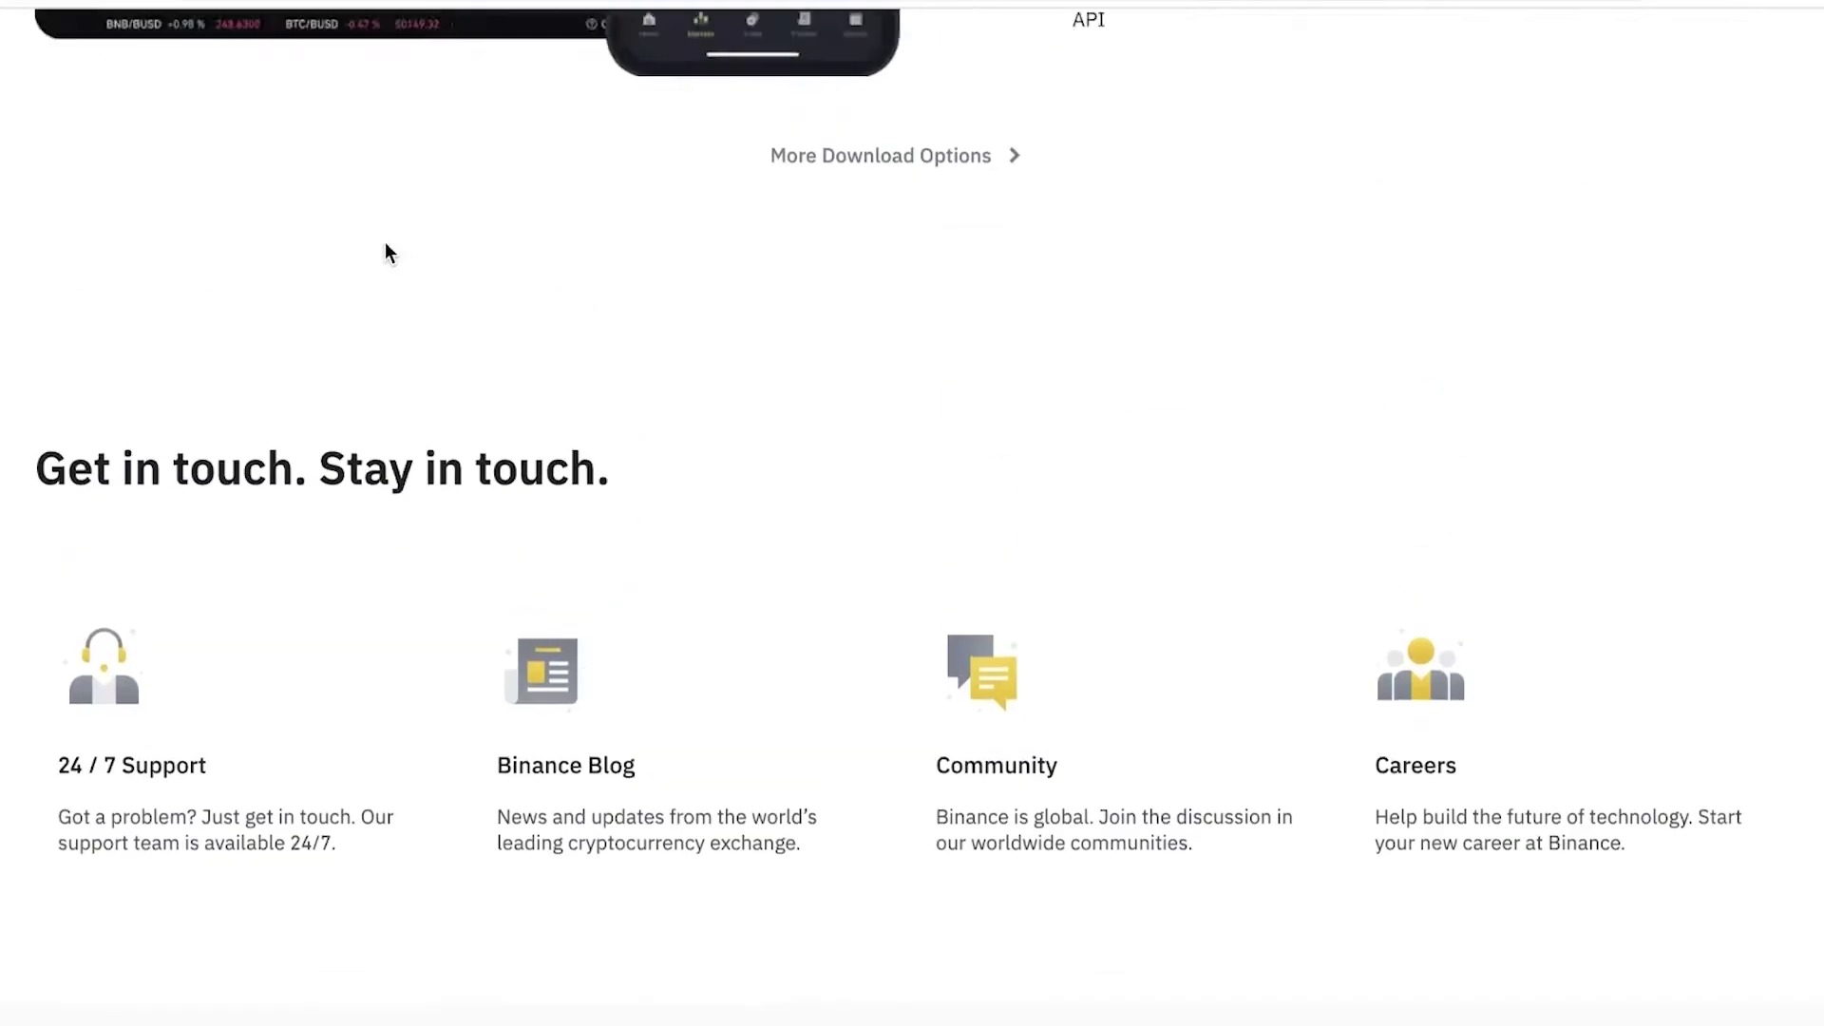
scroll(365, 266, up, 10)
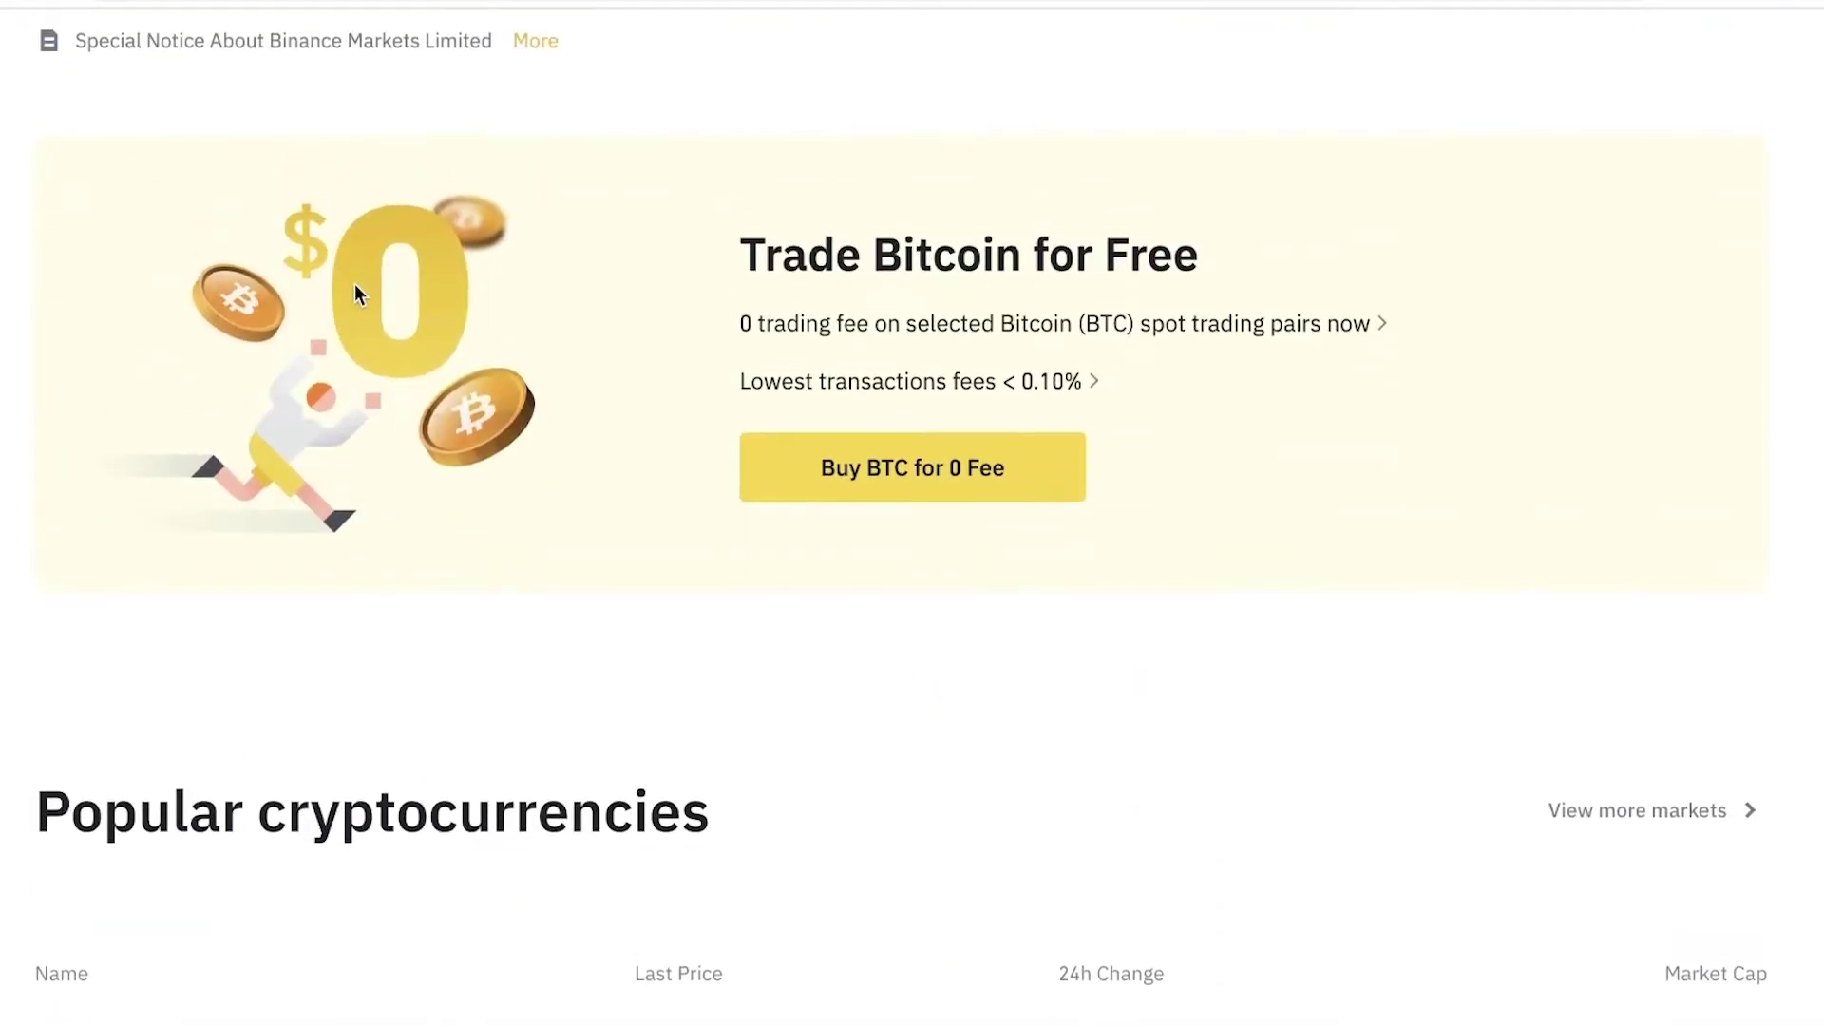
scroll(355, 294, up, 1)
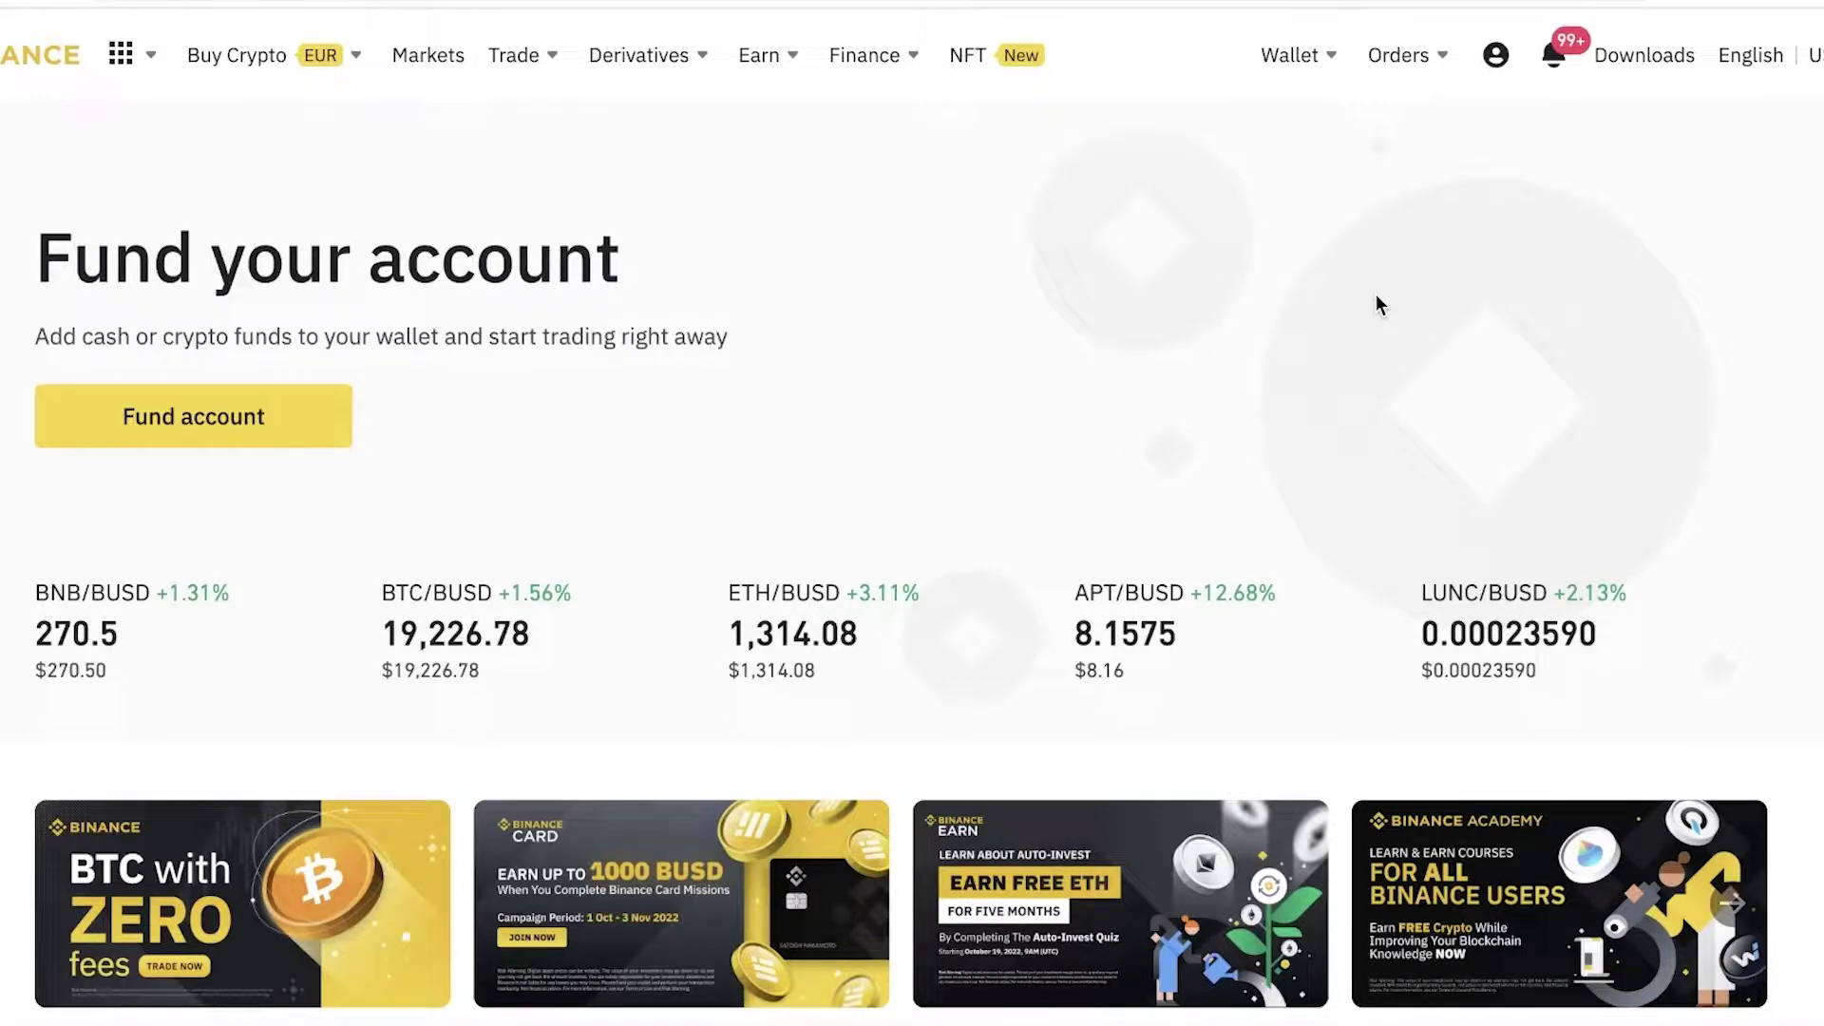
- Open the account Dashboard from the profile menu, then its Identification page
mouse_move(1508, 76)
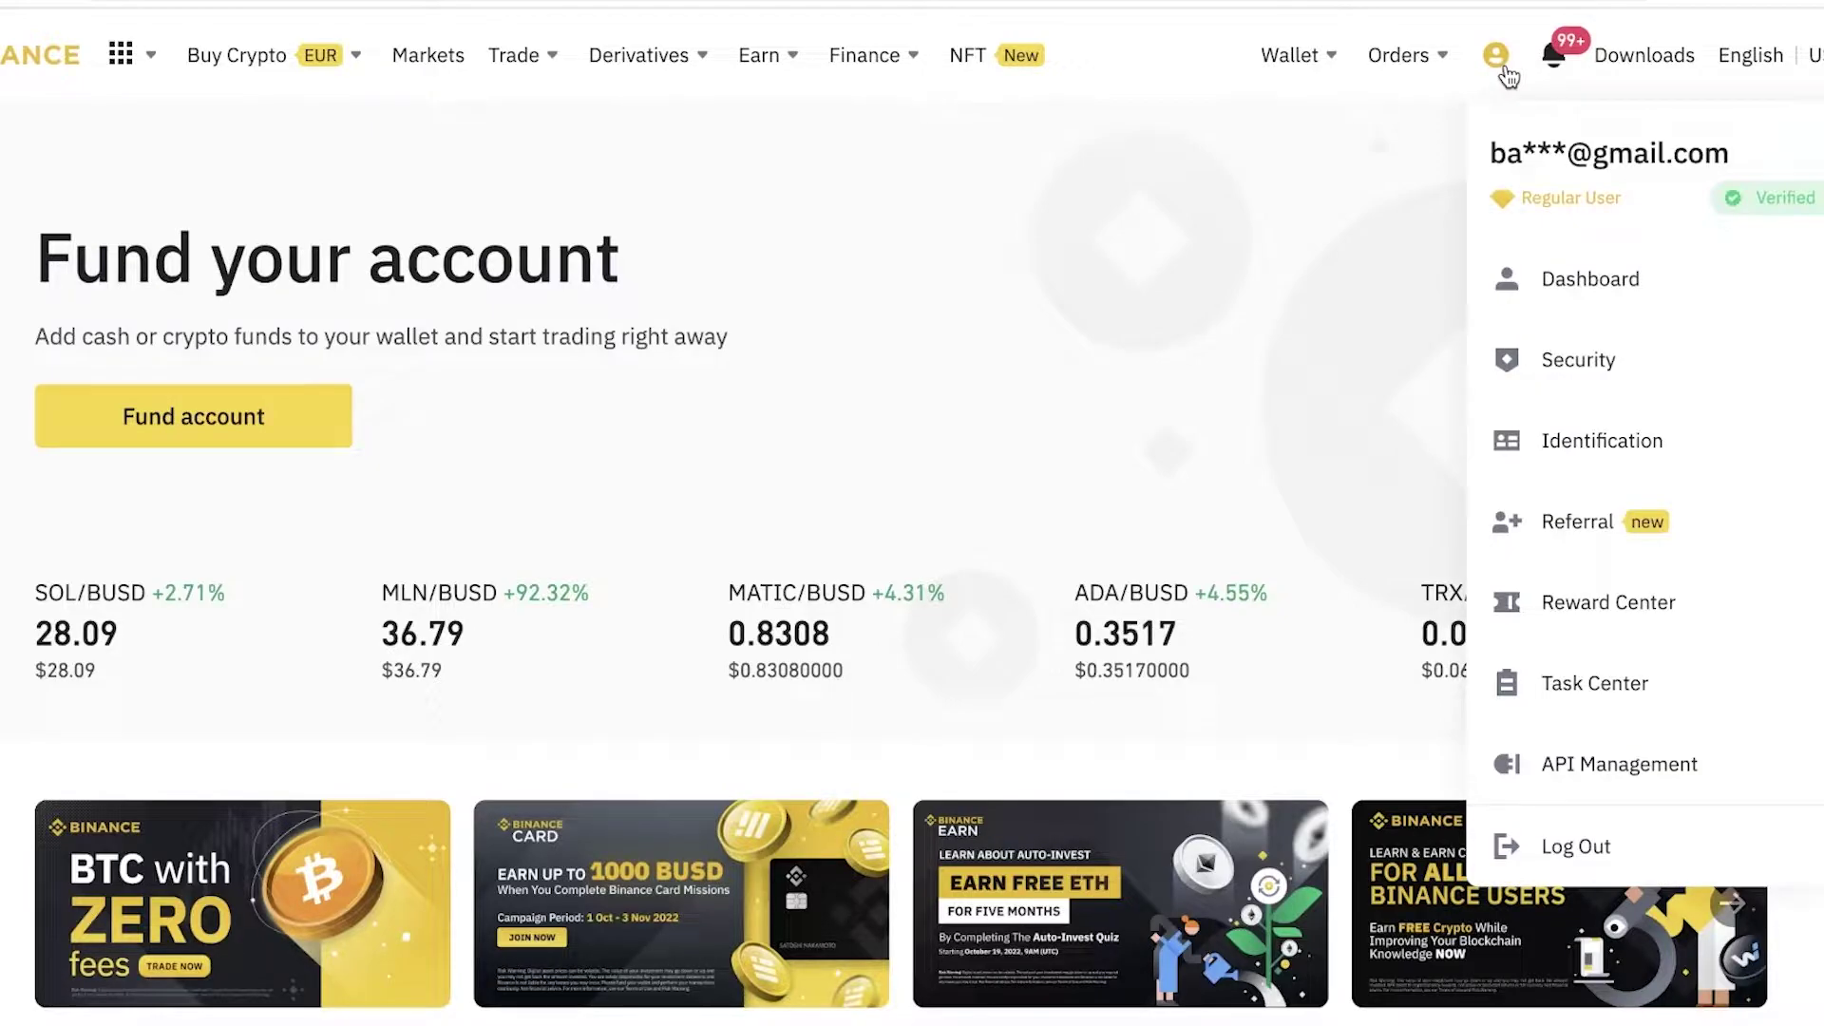
click(1524, 275)
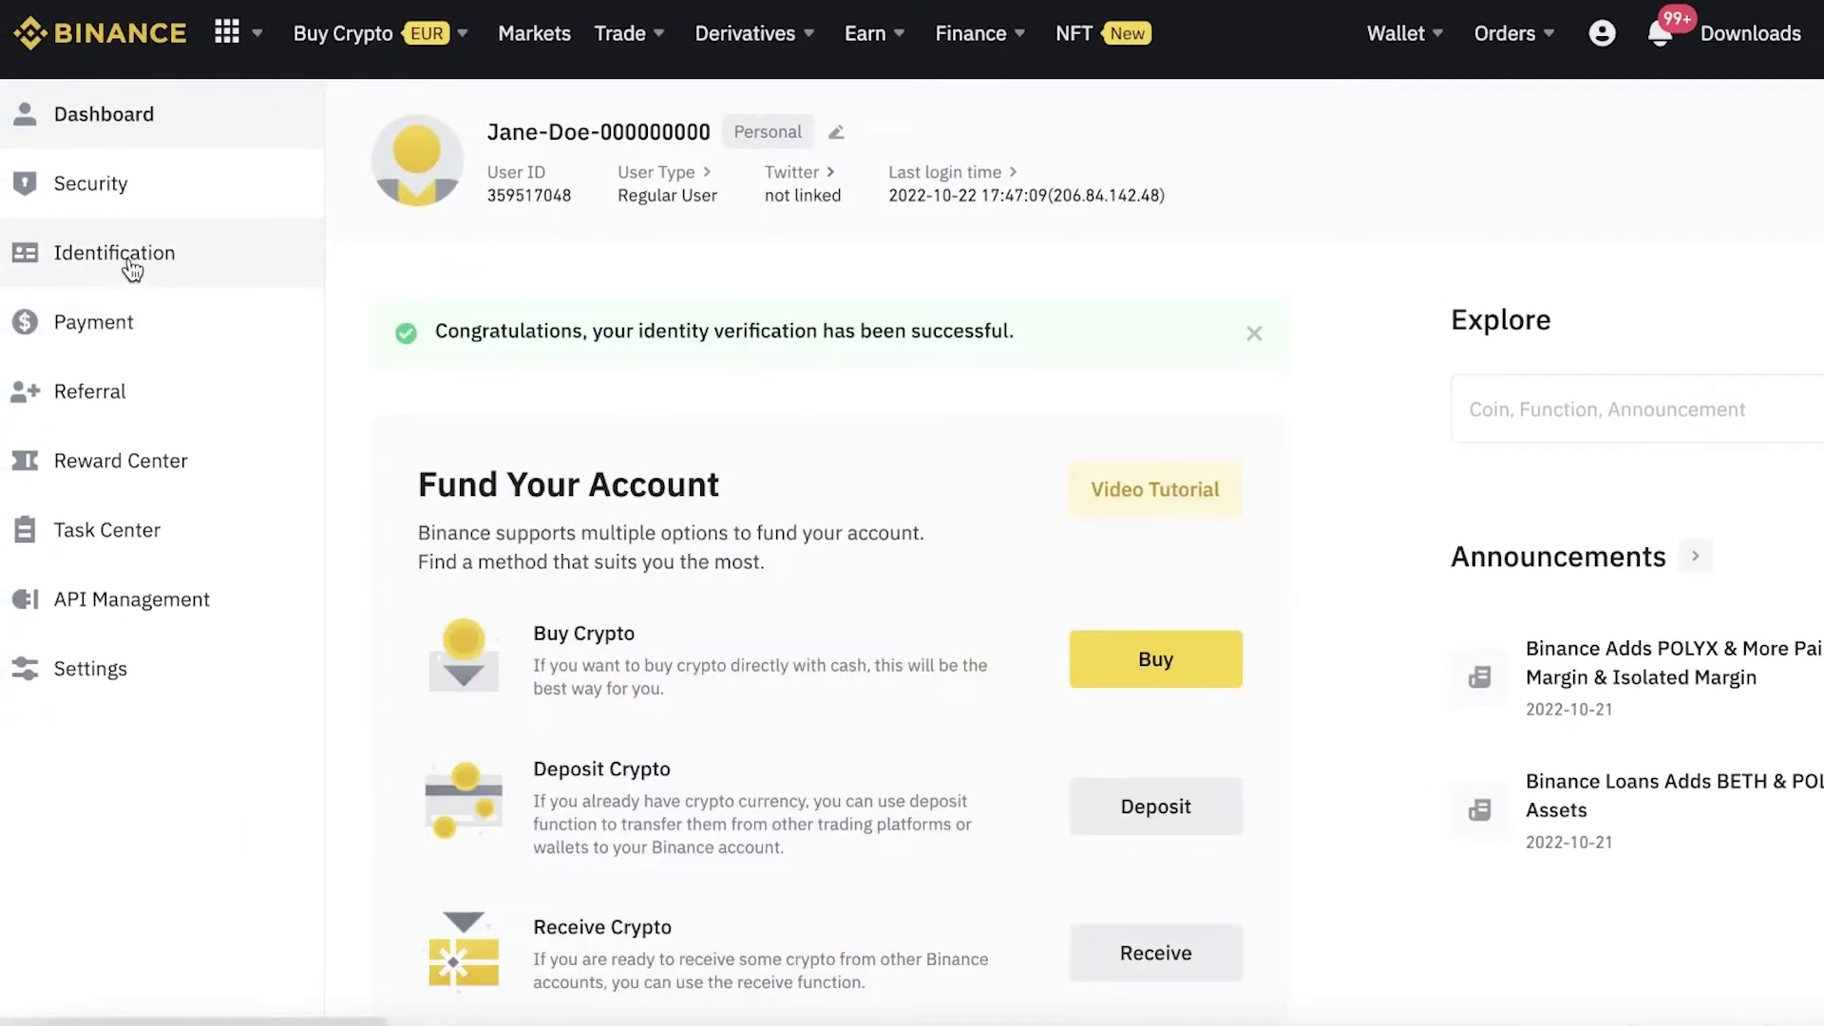
click(132, 269)
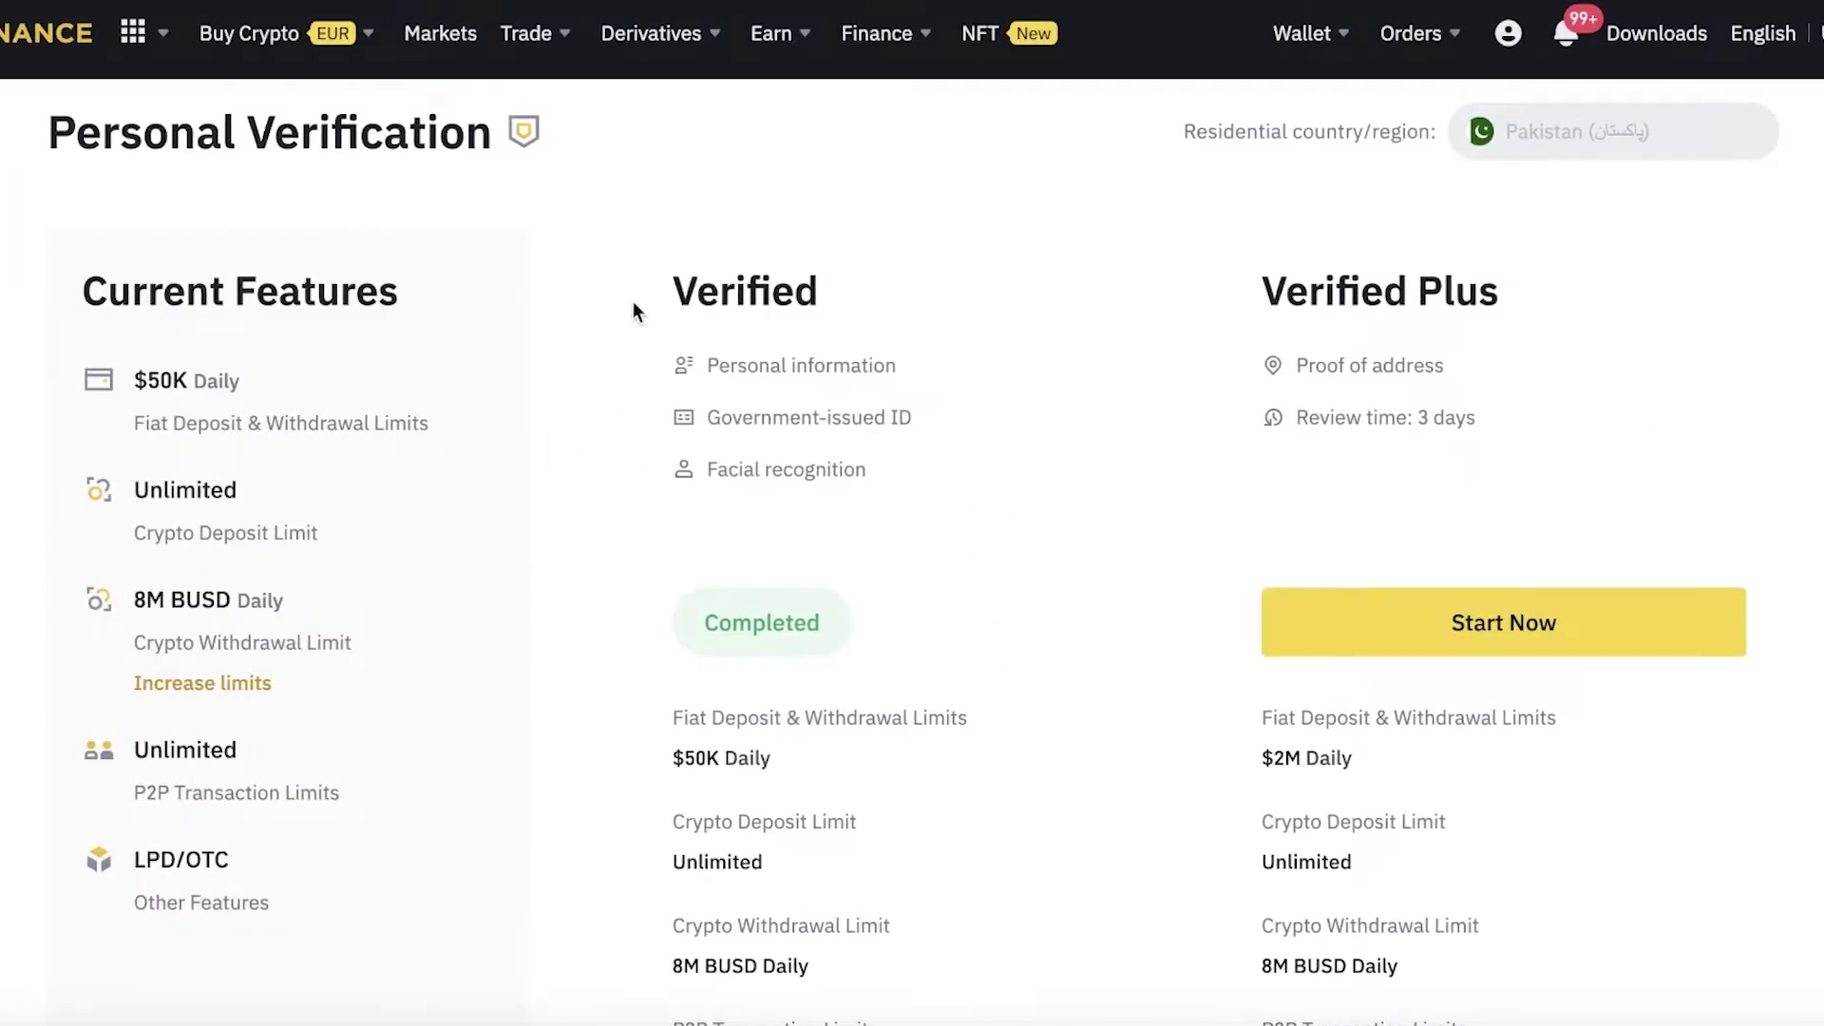
- Review the Verified and Verified Plus levels and limits, then return to the homepage
scroll(855, 440, down, 7)
scroll(853, 437, up, 4)
drag(695, 351, 827, 346)
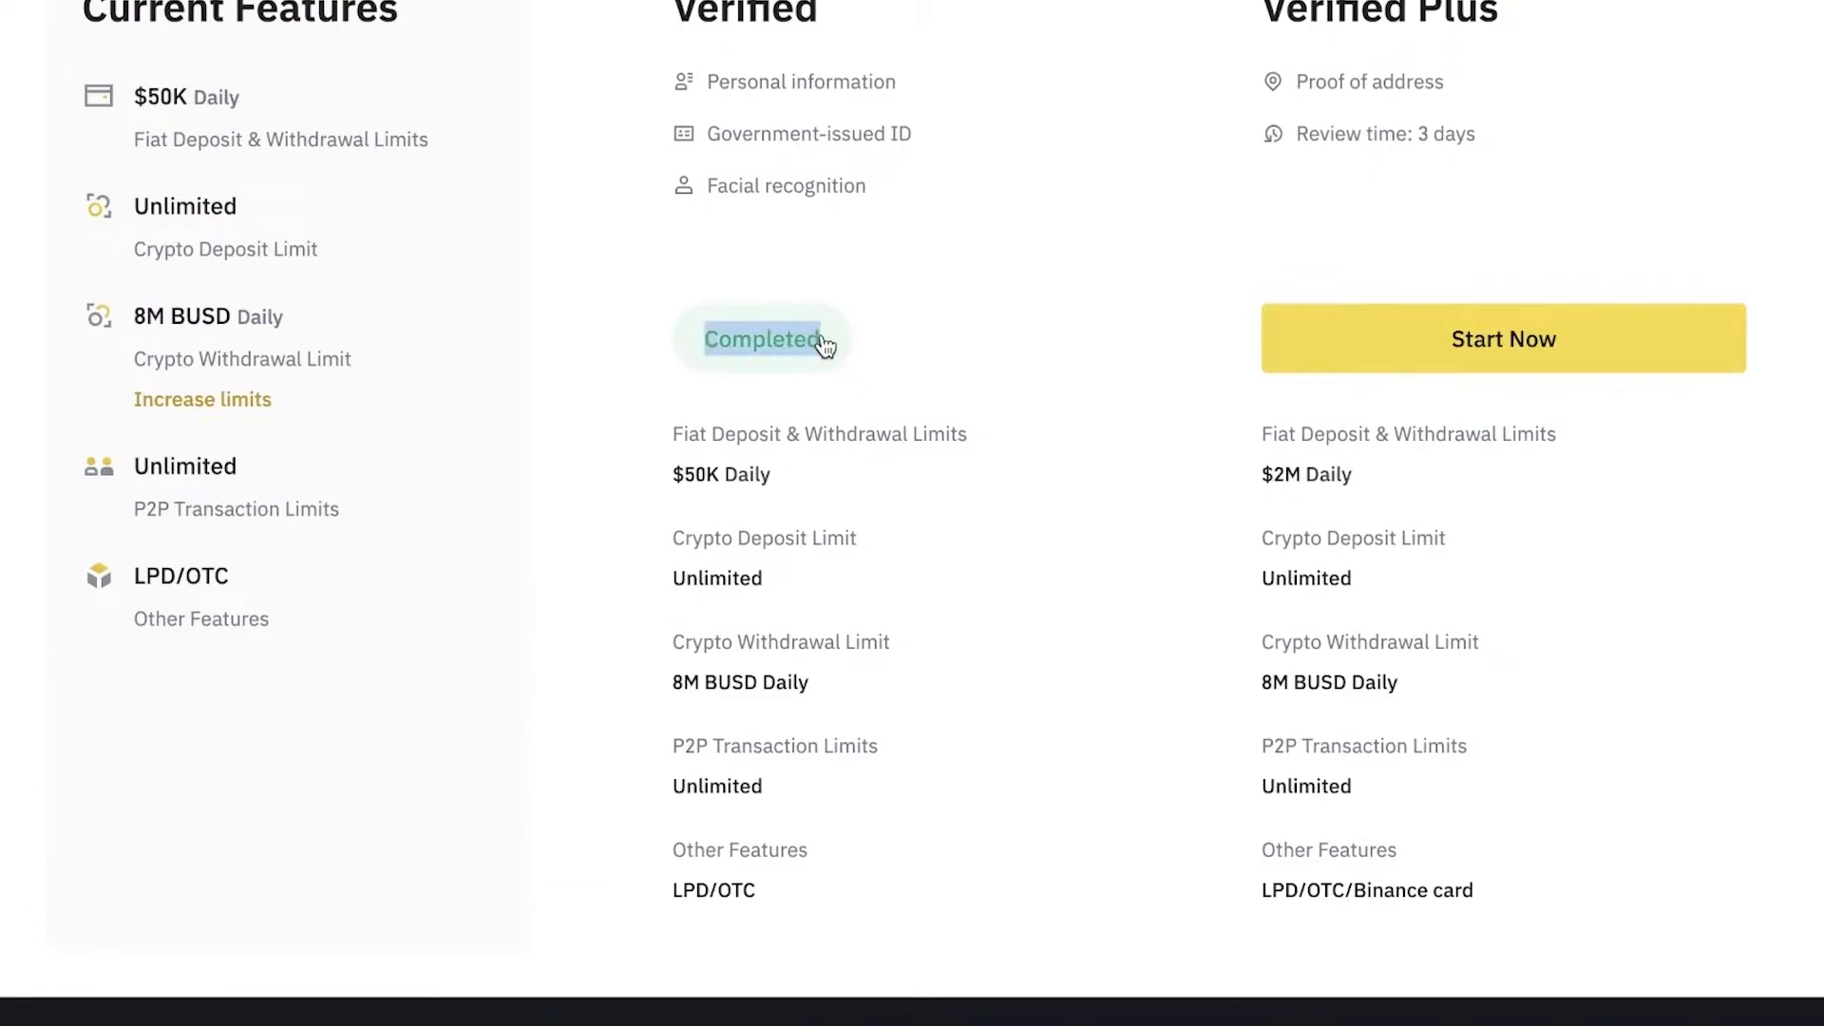
scroll(796, 163, up, 2)
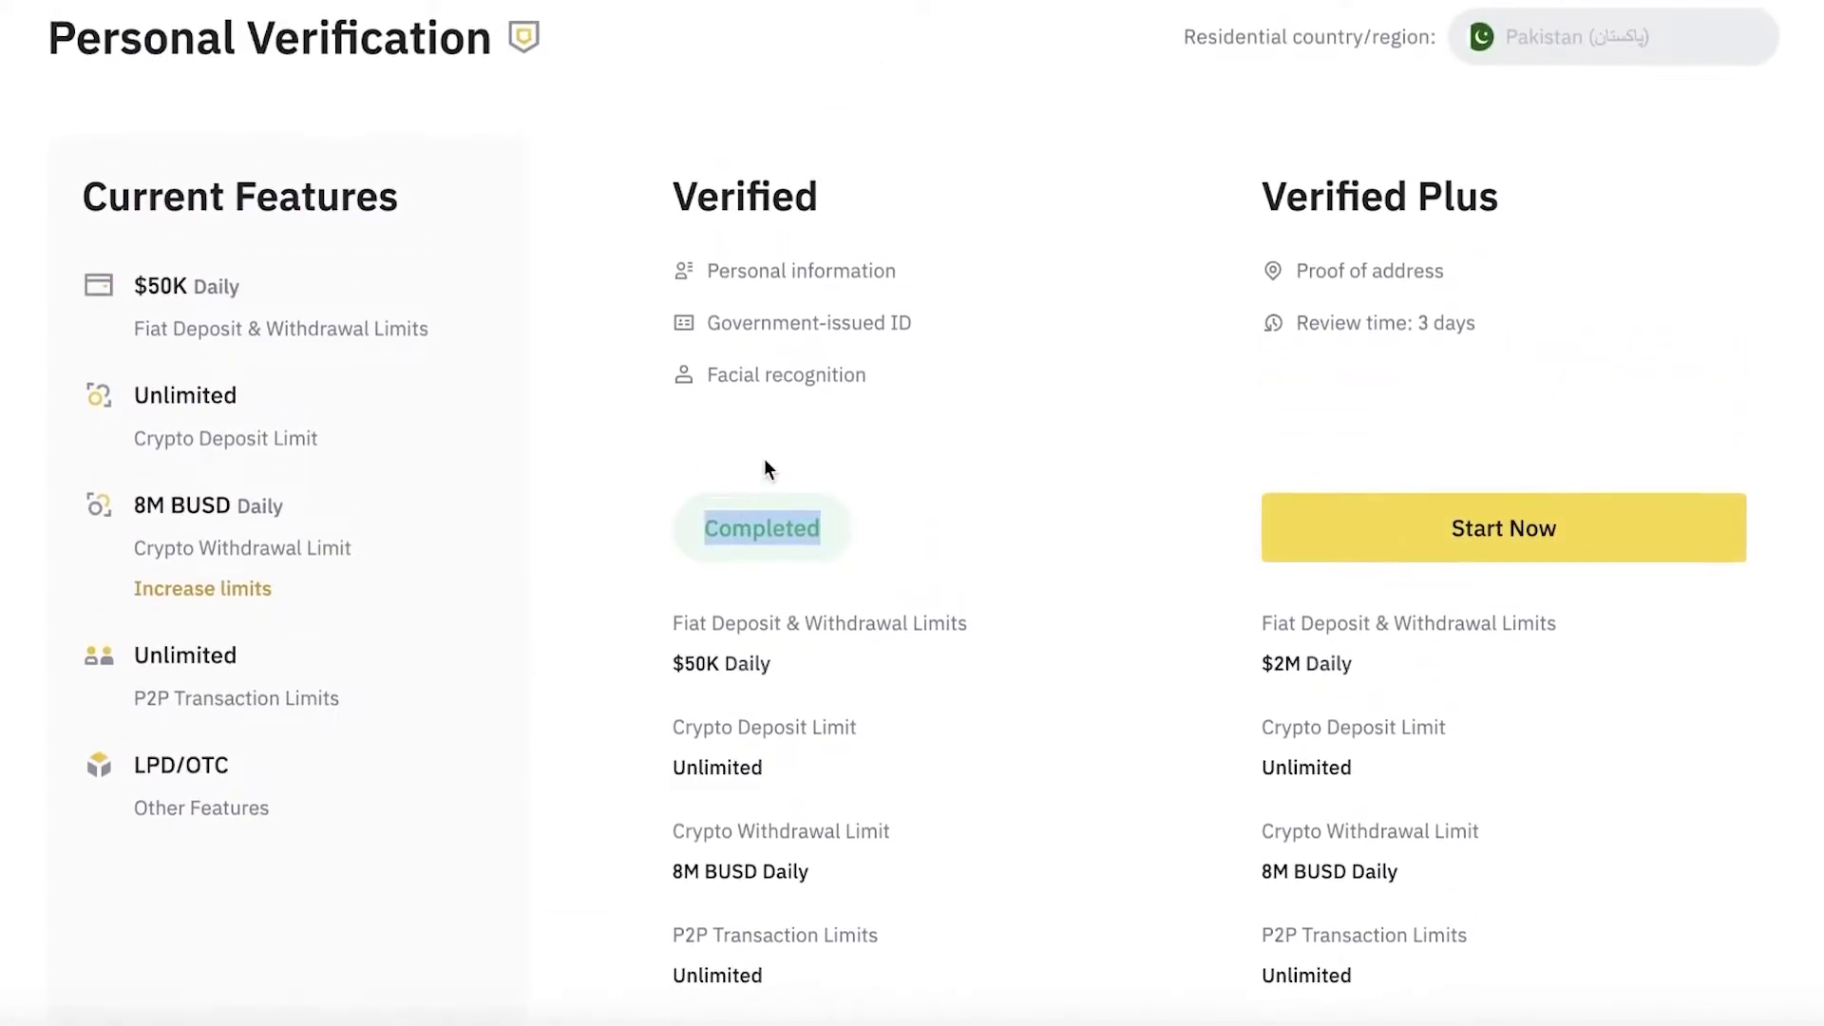
scroll(766, 465, up, 1)
click(781, 500)
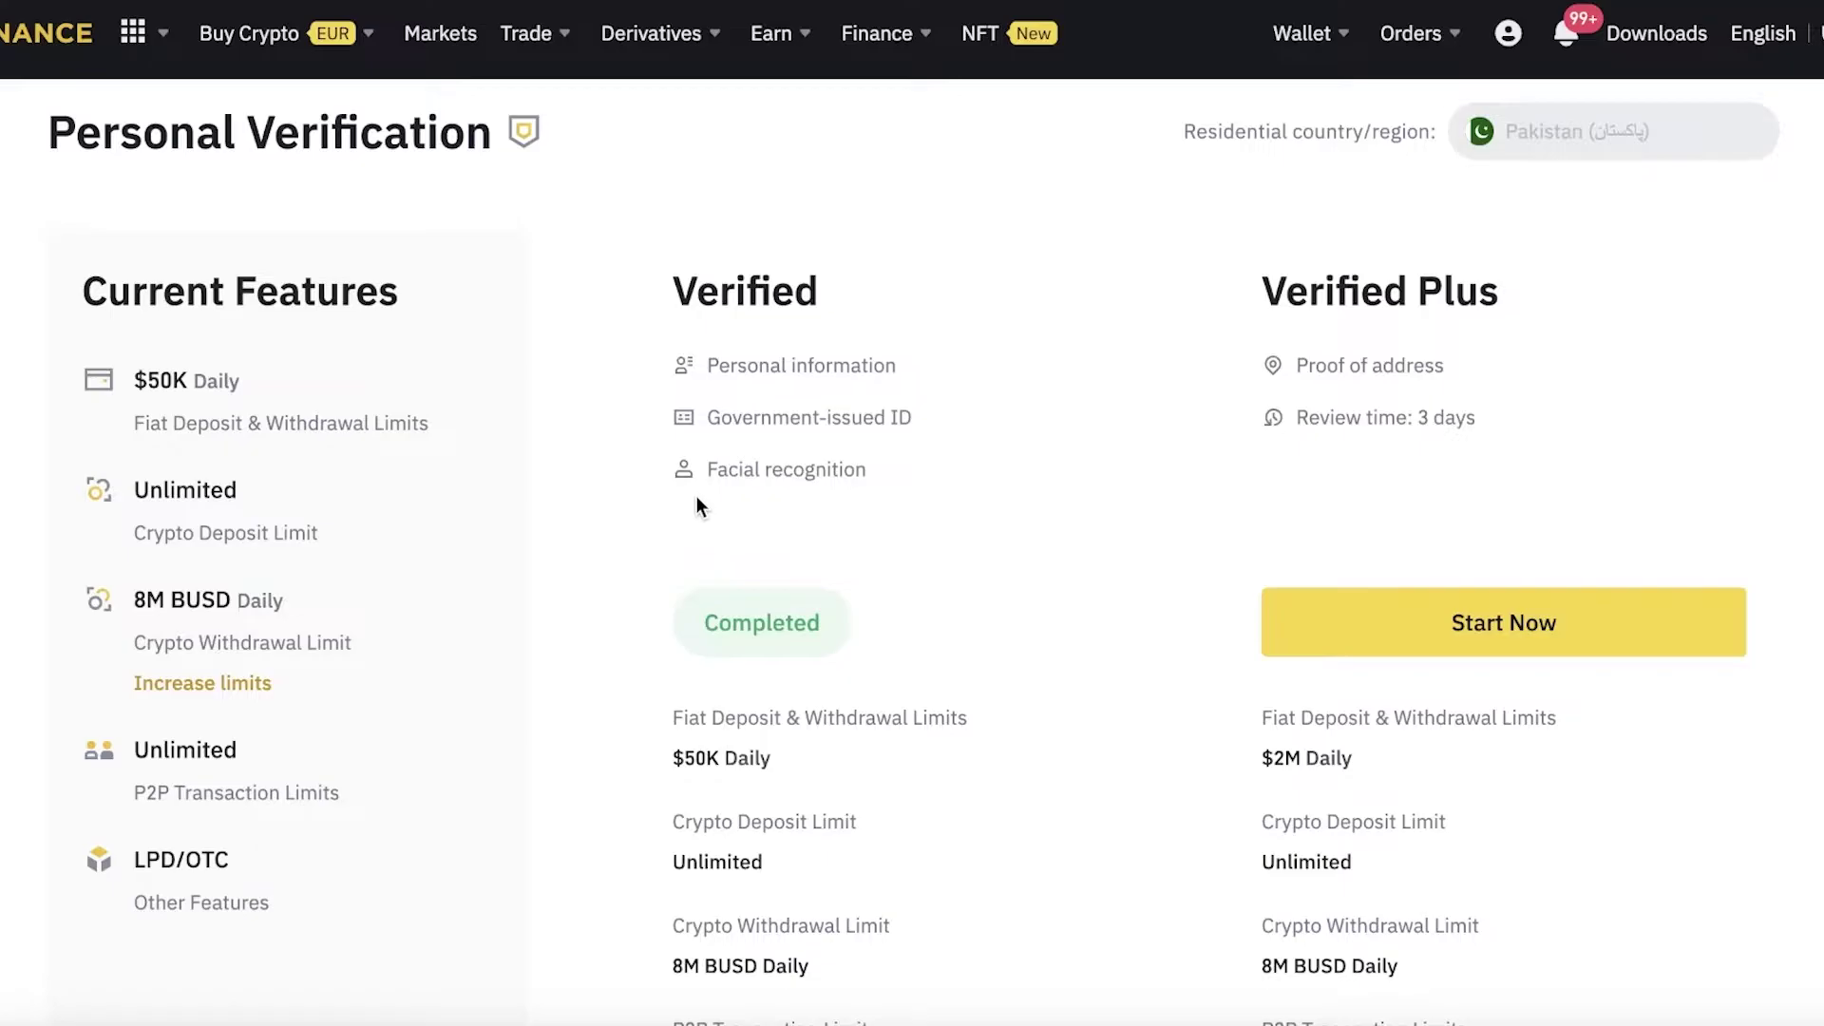
click(62, 40)
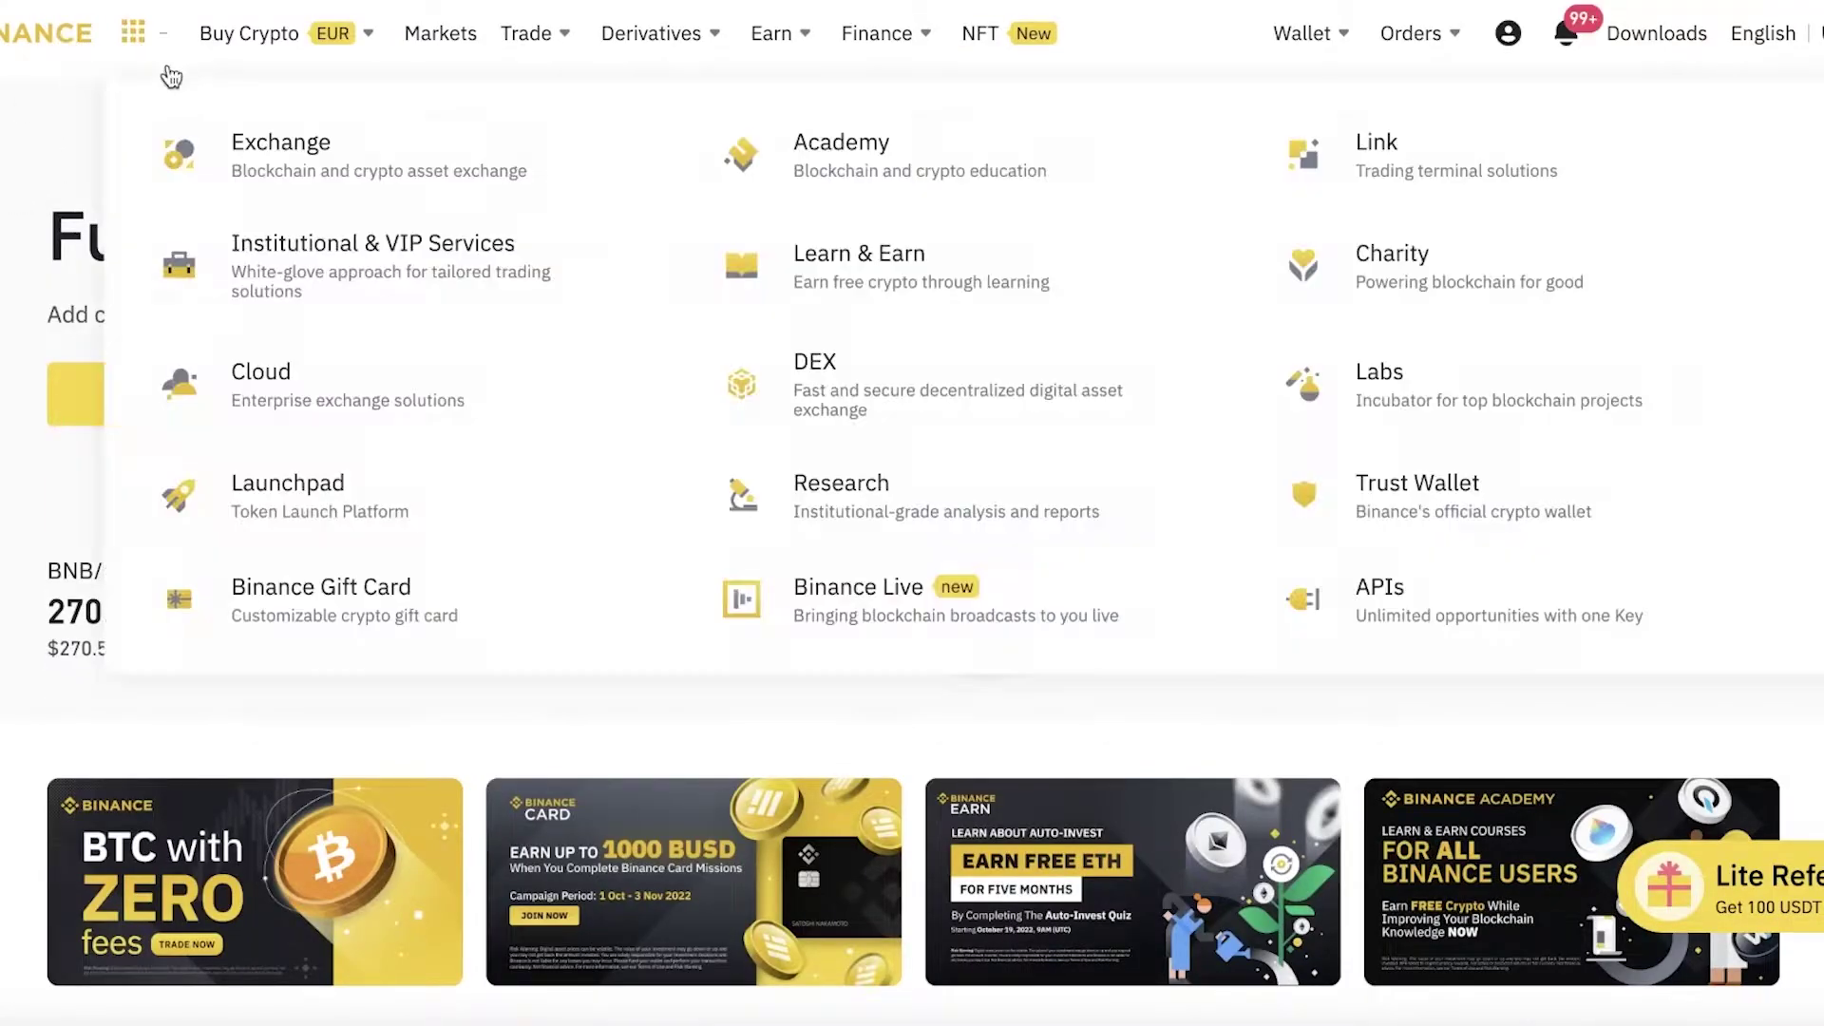
- Go to Wallet > Fiat and Spot and start a EUR fiat deposit
mouse_move(263, 16)
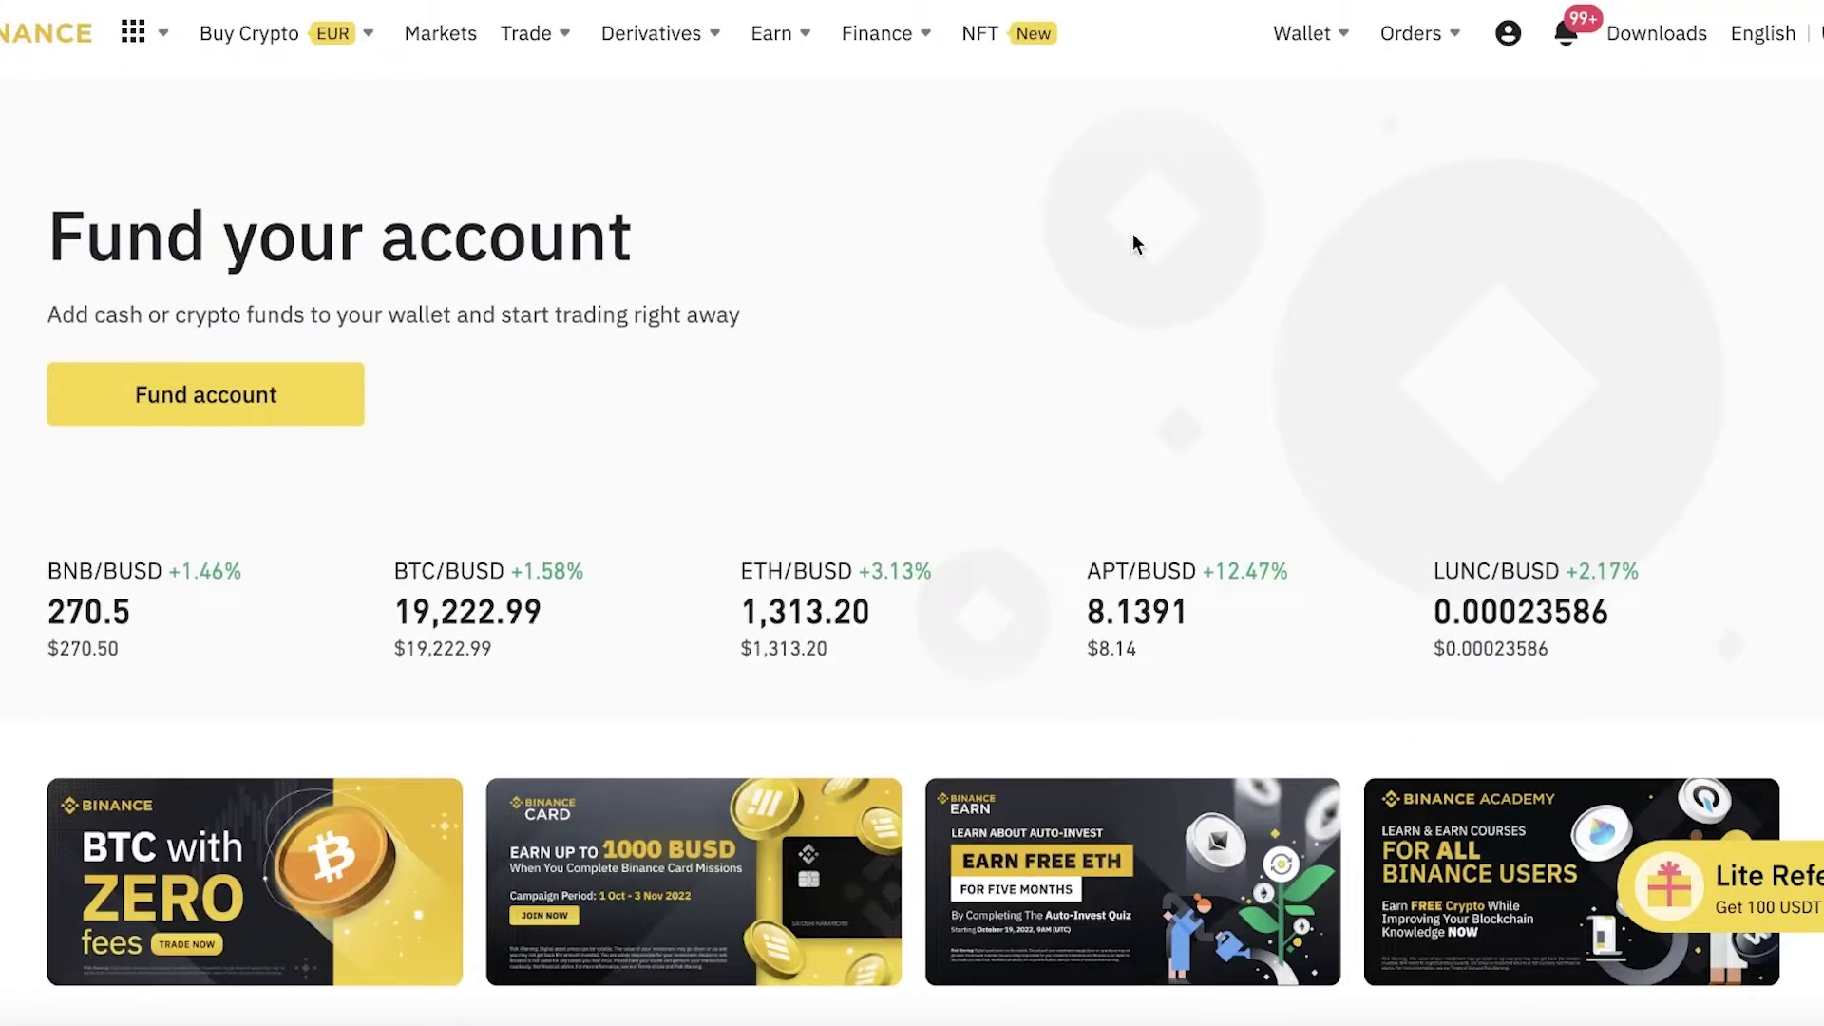
mouse_move(1293, 38)
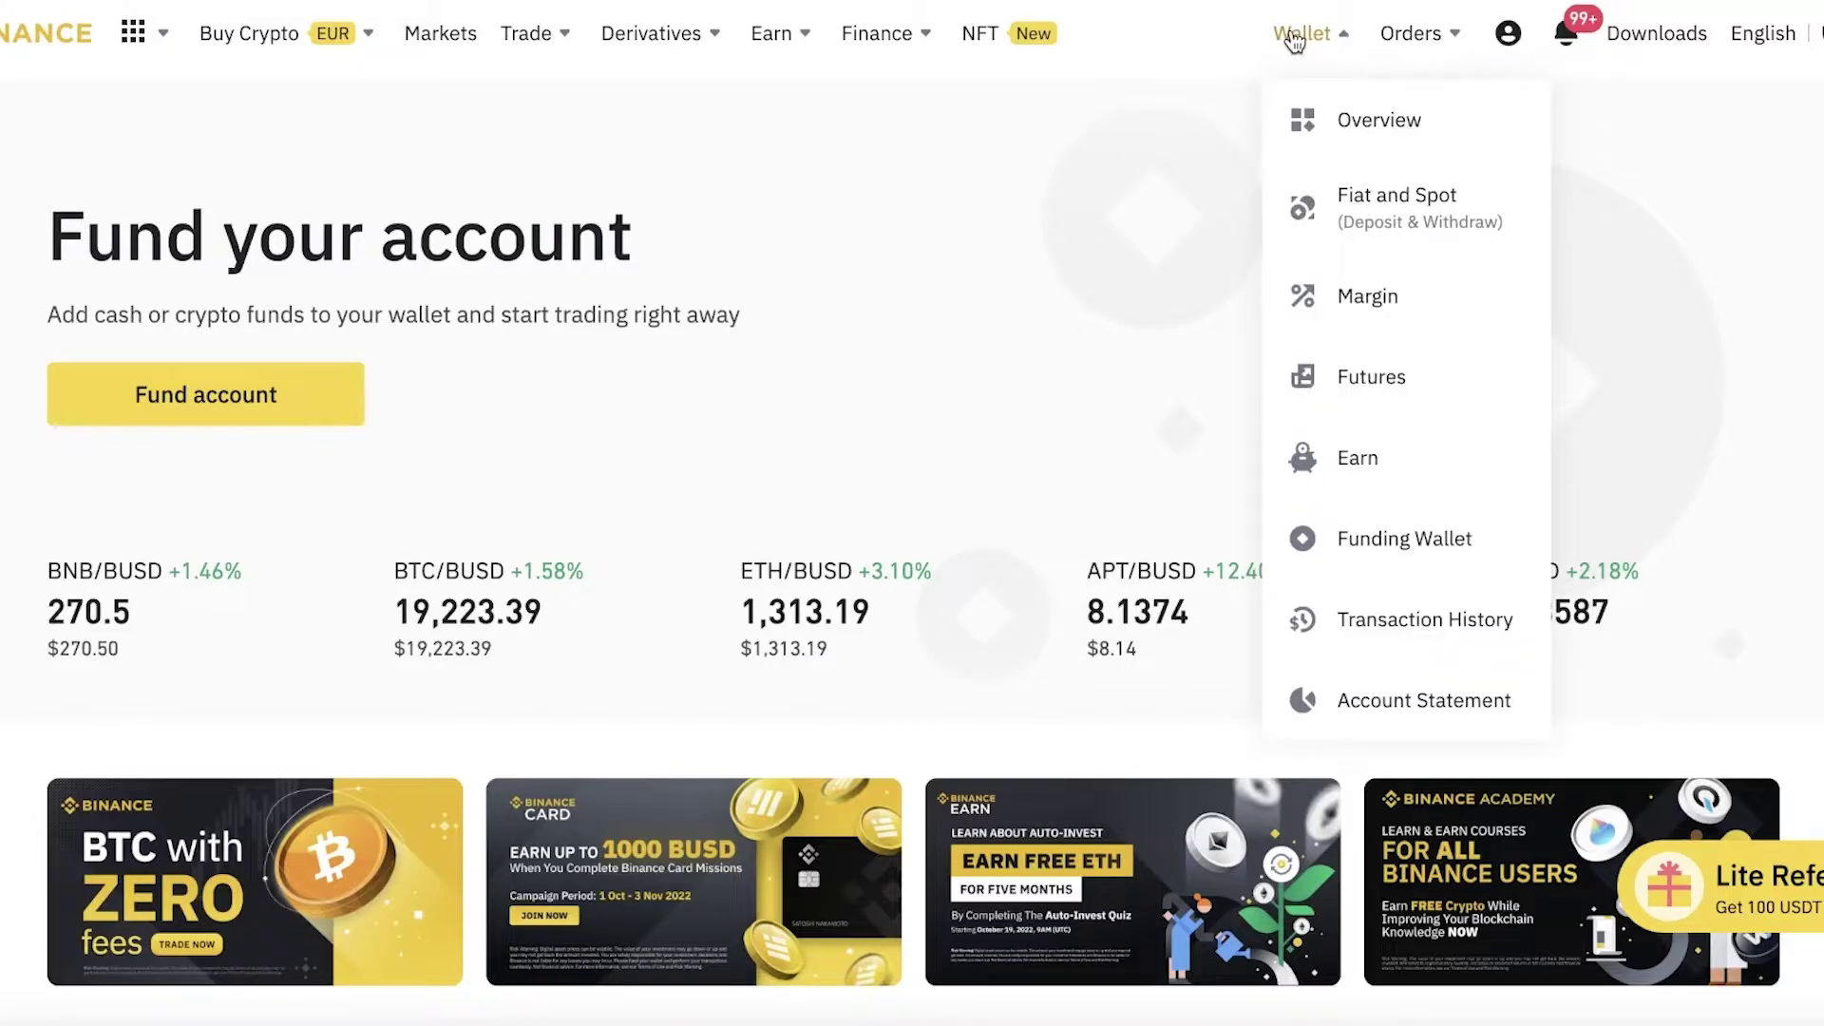
click(1366, 231)
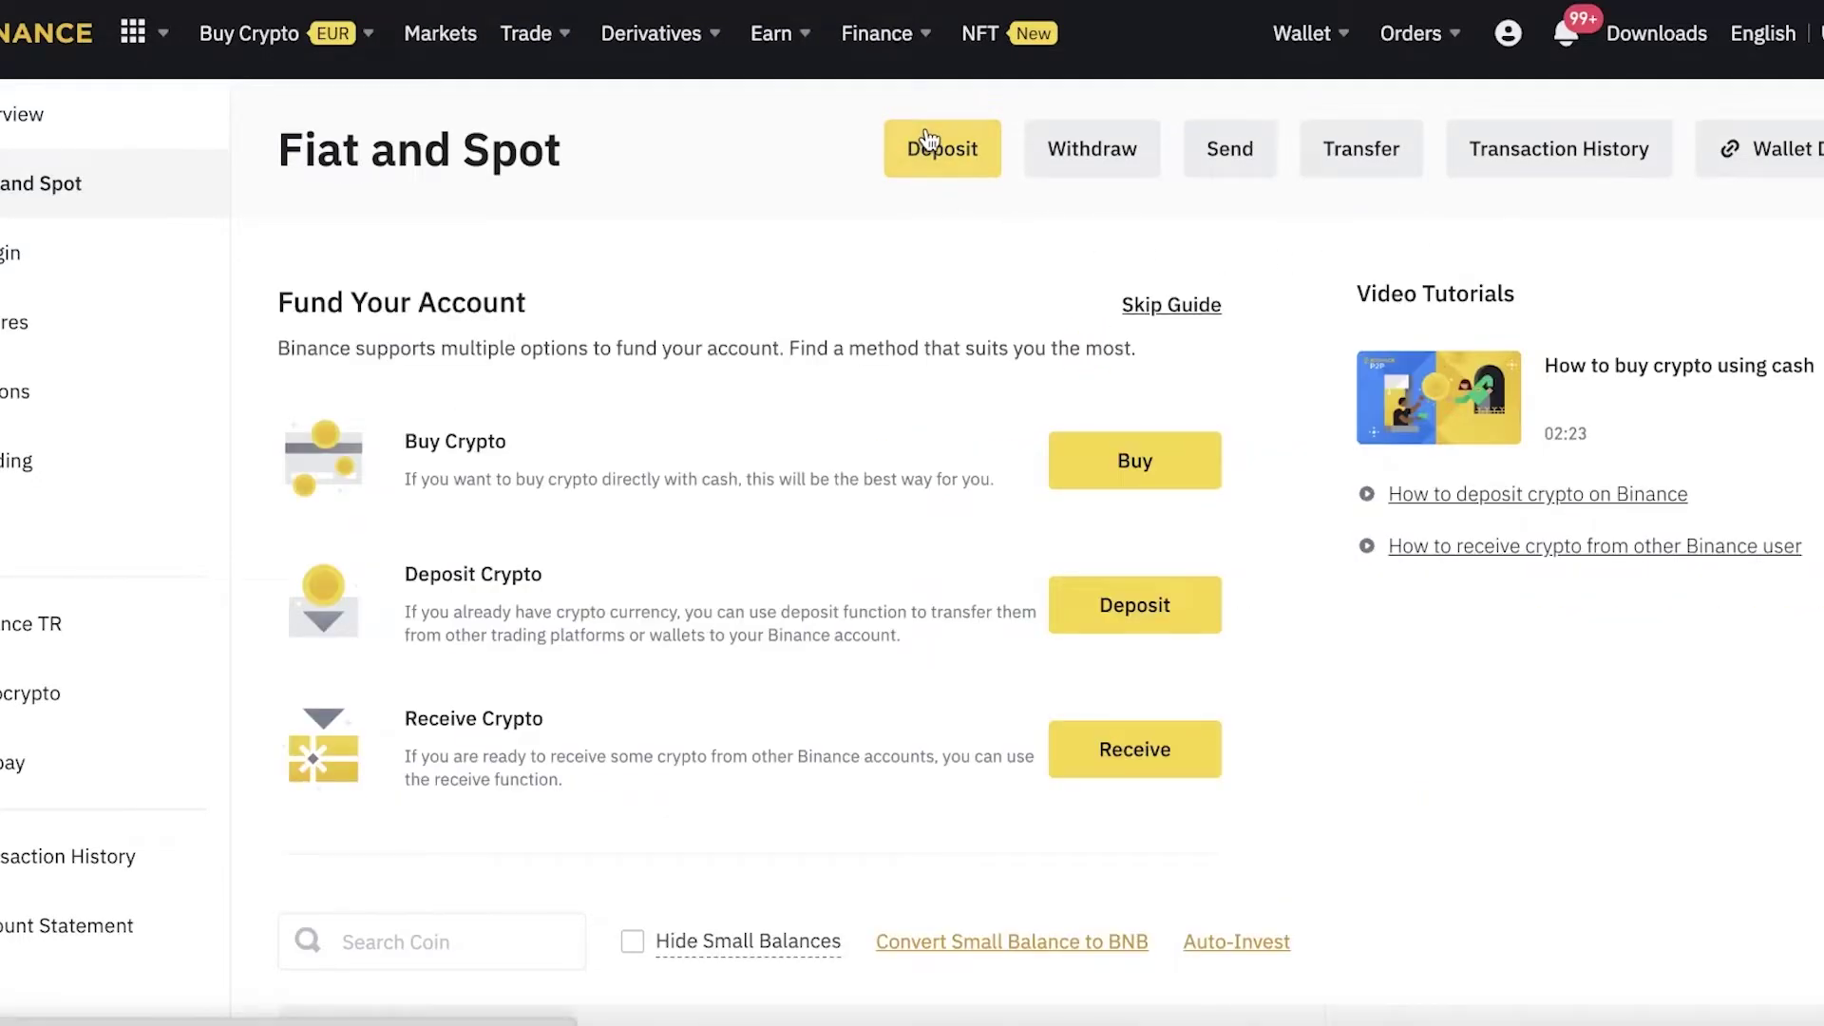
click(929, 142)
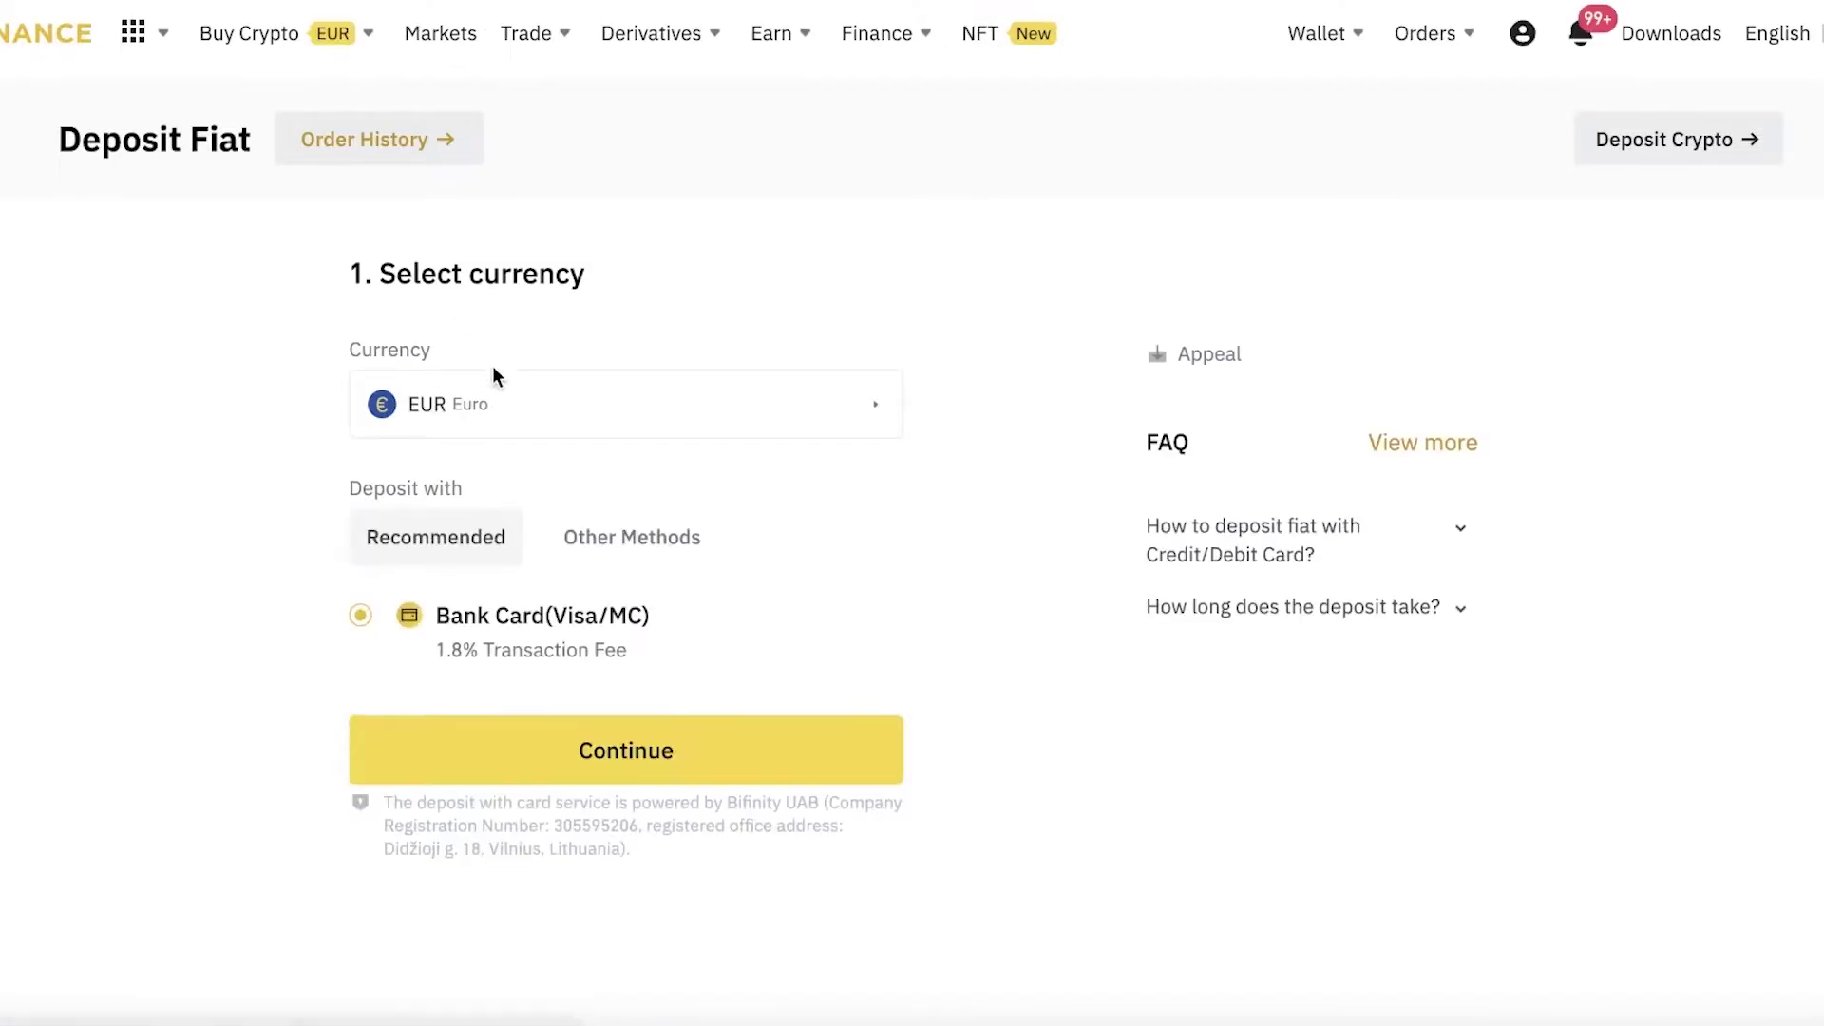
- Browse the deposit currency list keeping EUR, then view the other deposit methods
click(487, 375)
scroll(915, 456, down, 5)
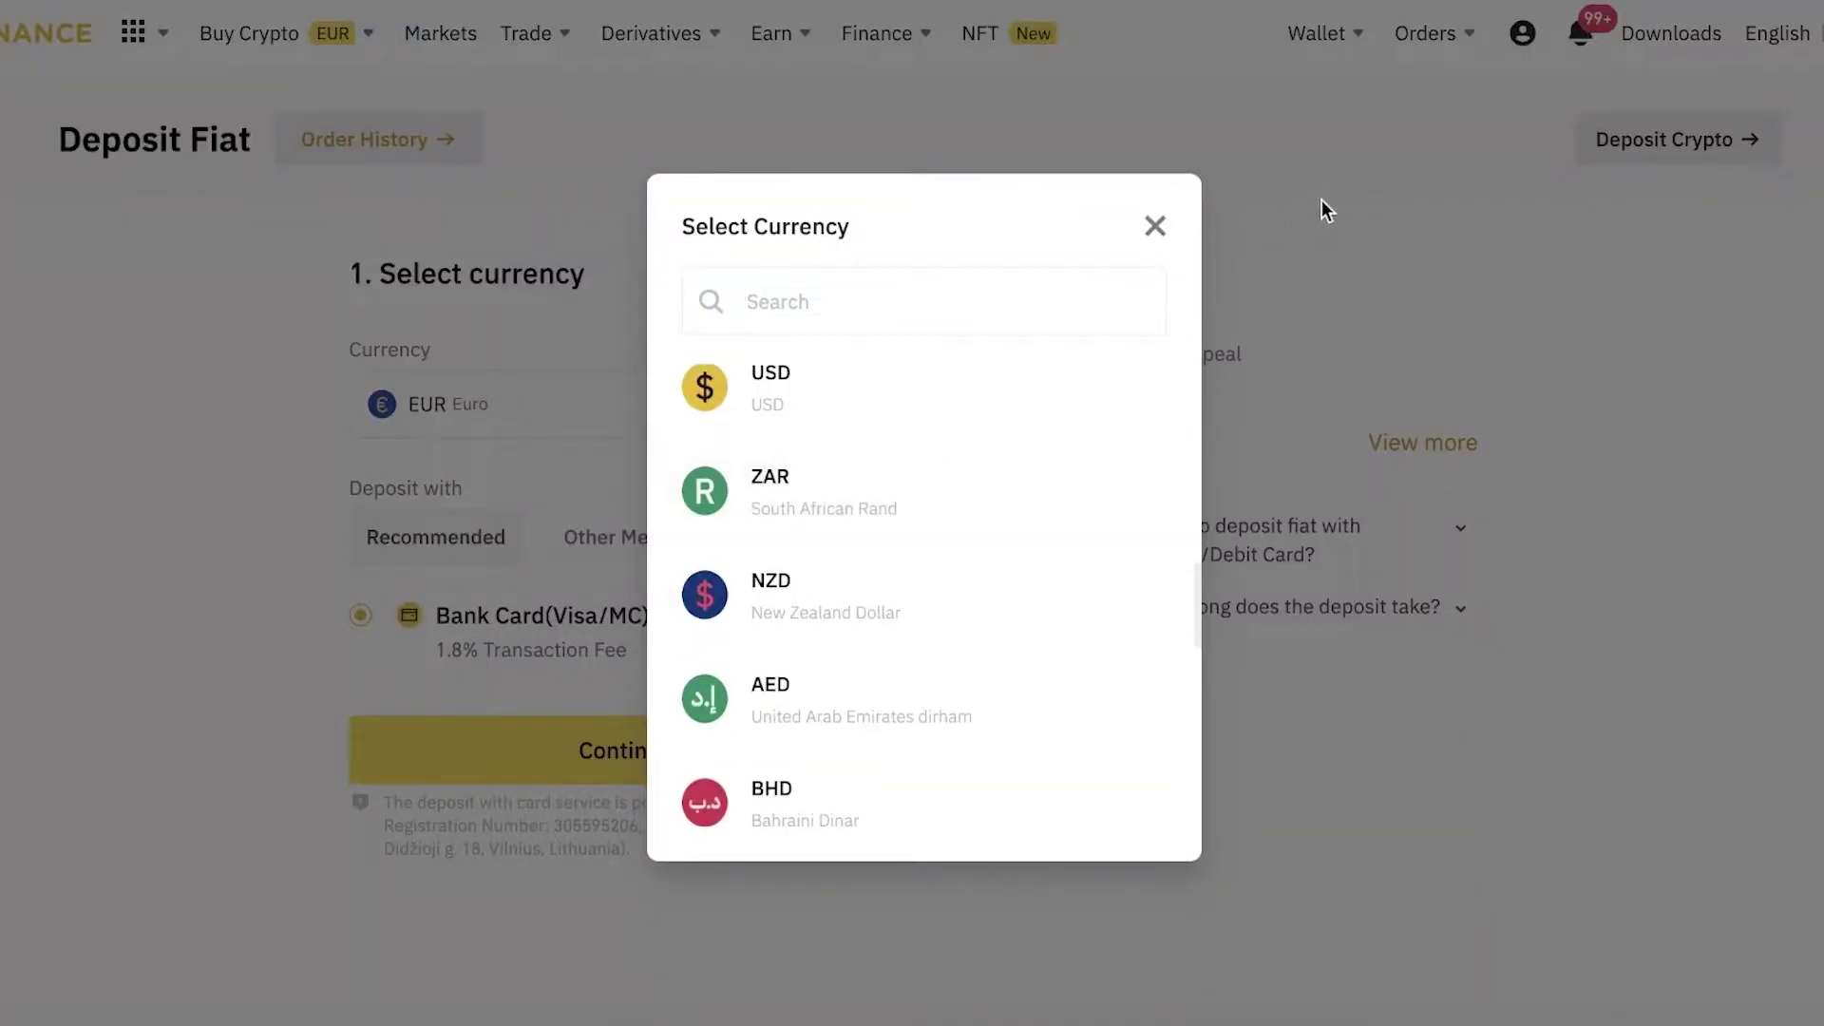
click(1155, 226)
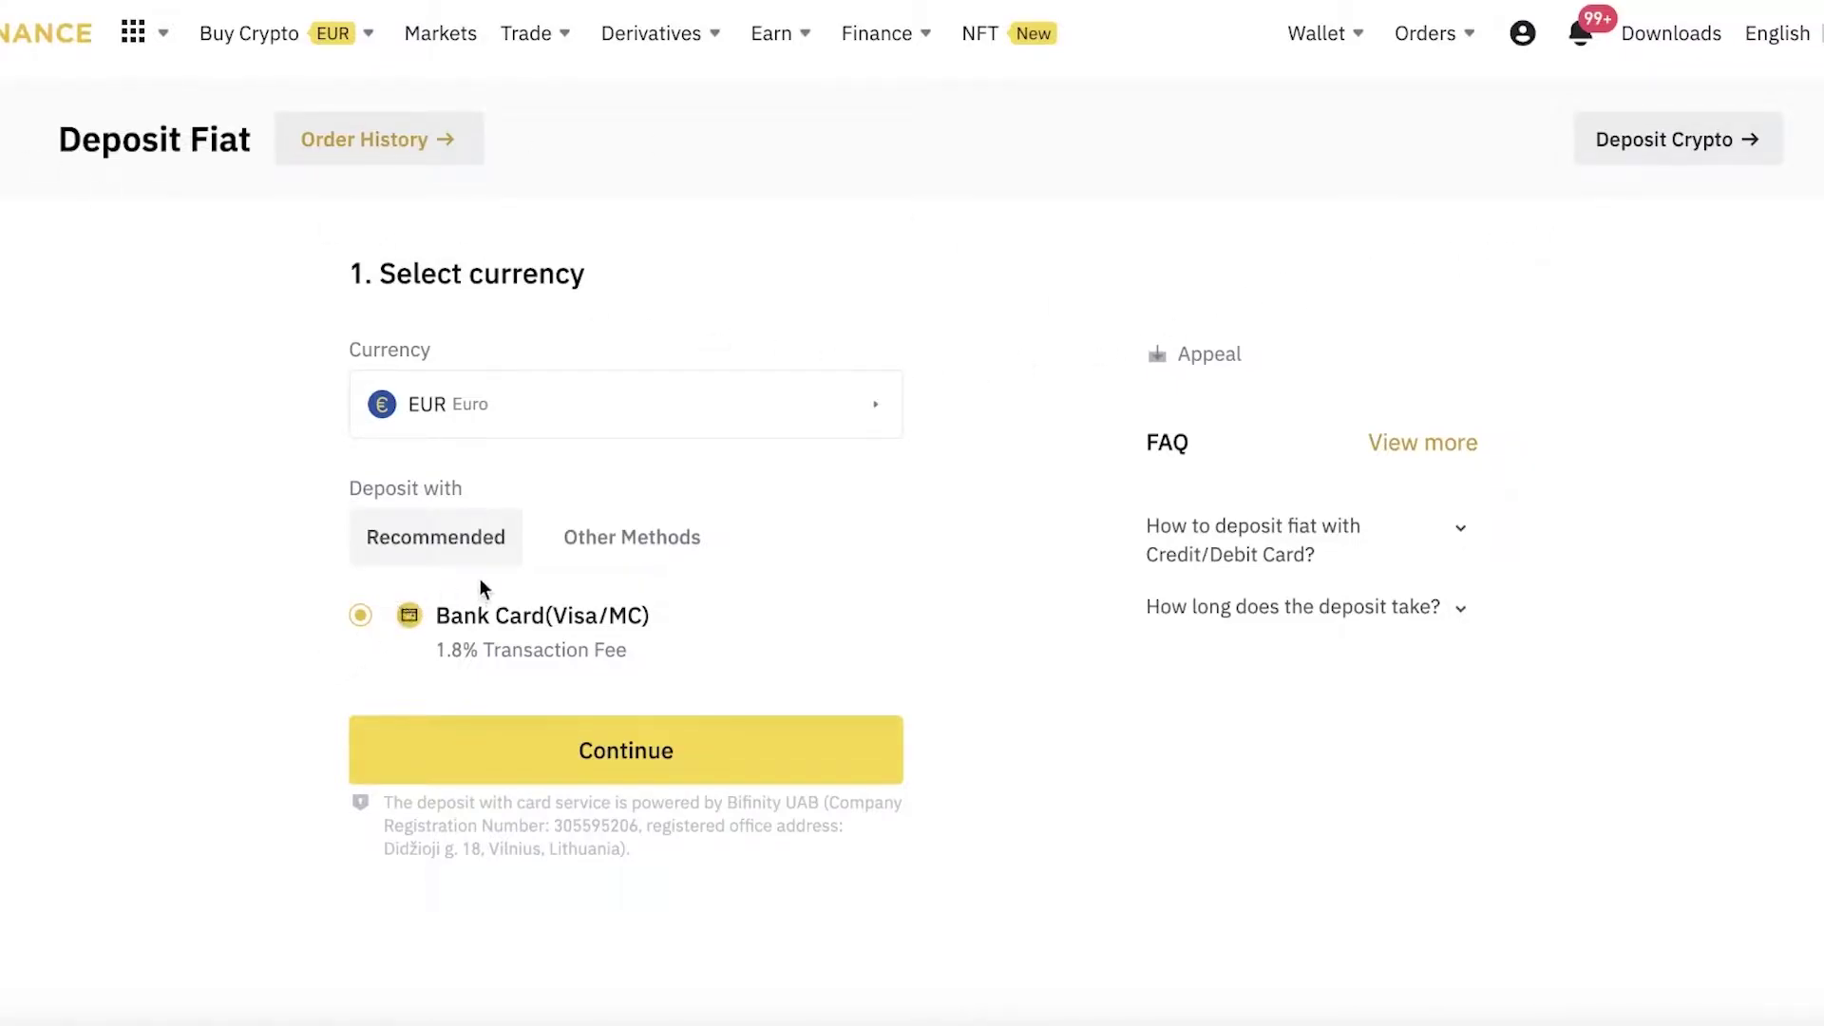
click(584, 539)
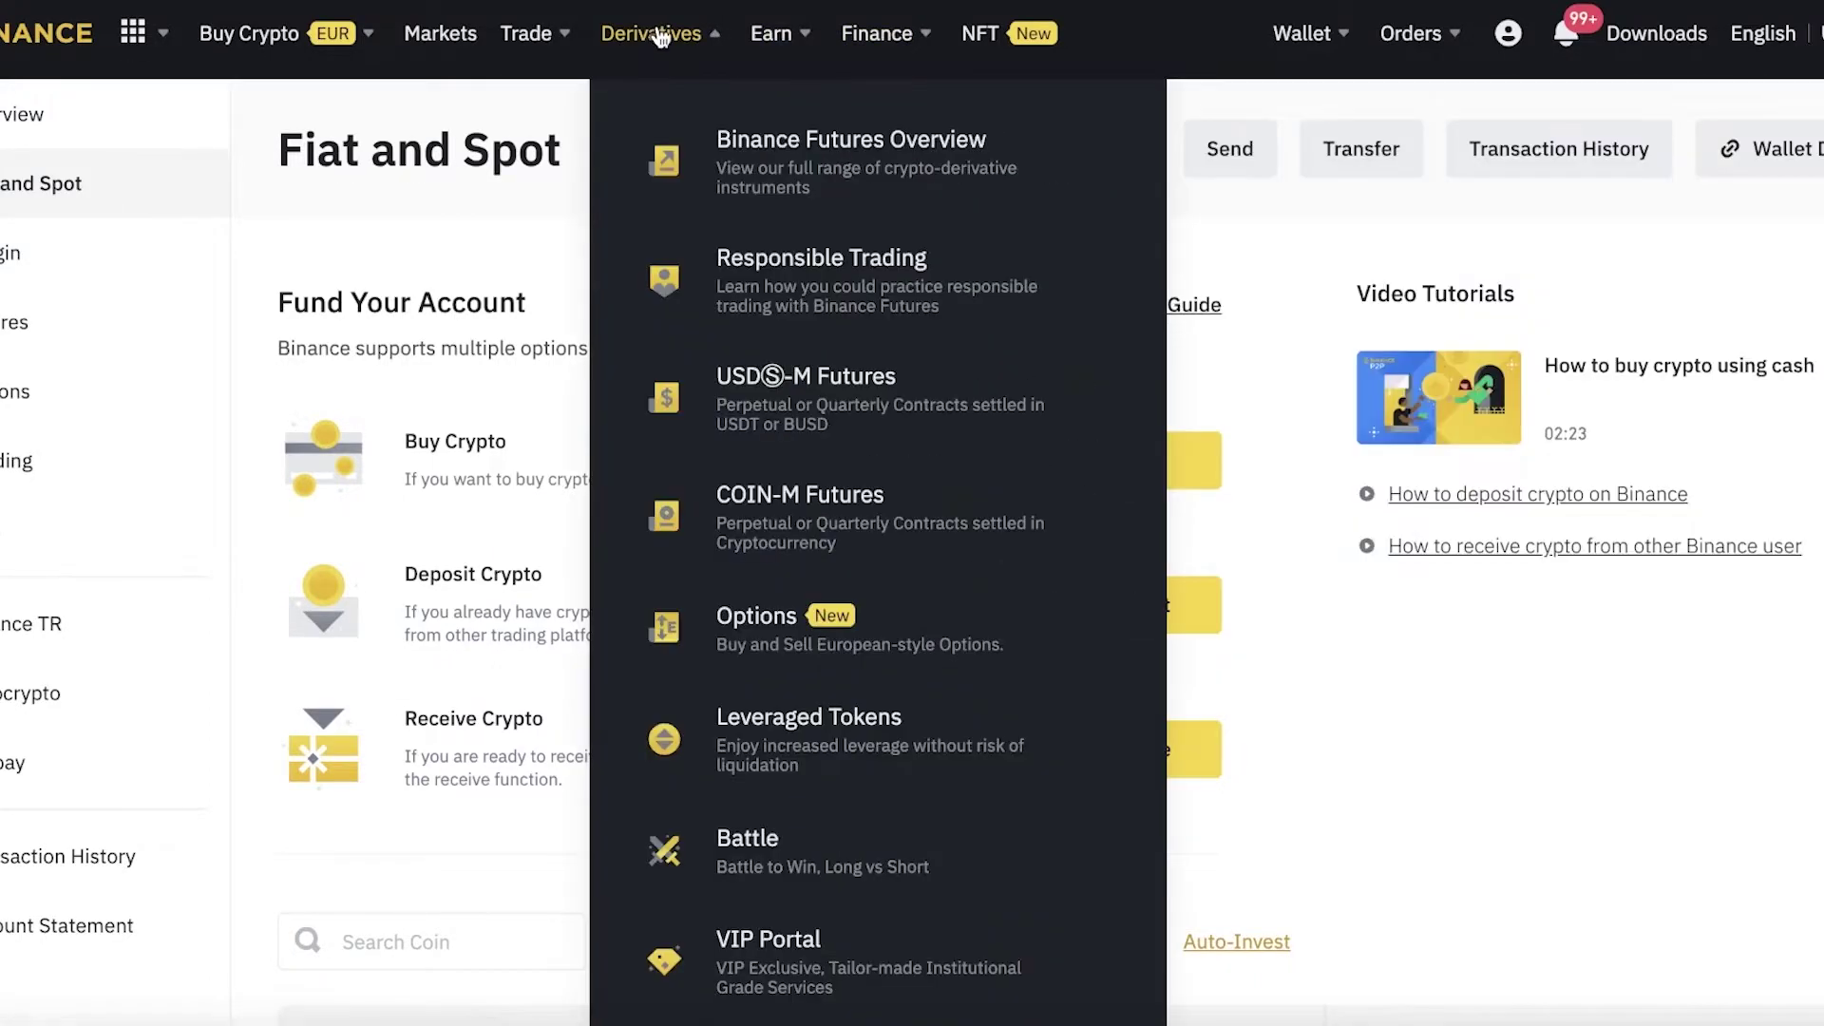
- Open Trade > Spot to show the BTC/USDT chart, order book and trades
mouse_move(554, 33)
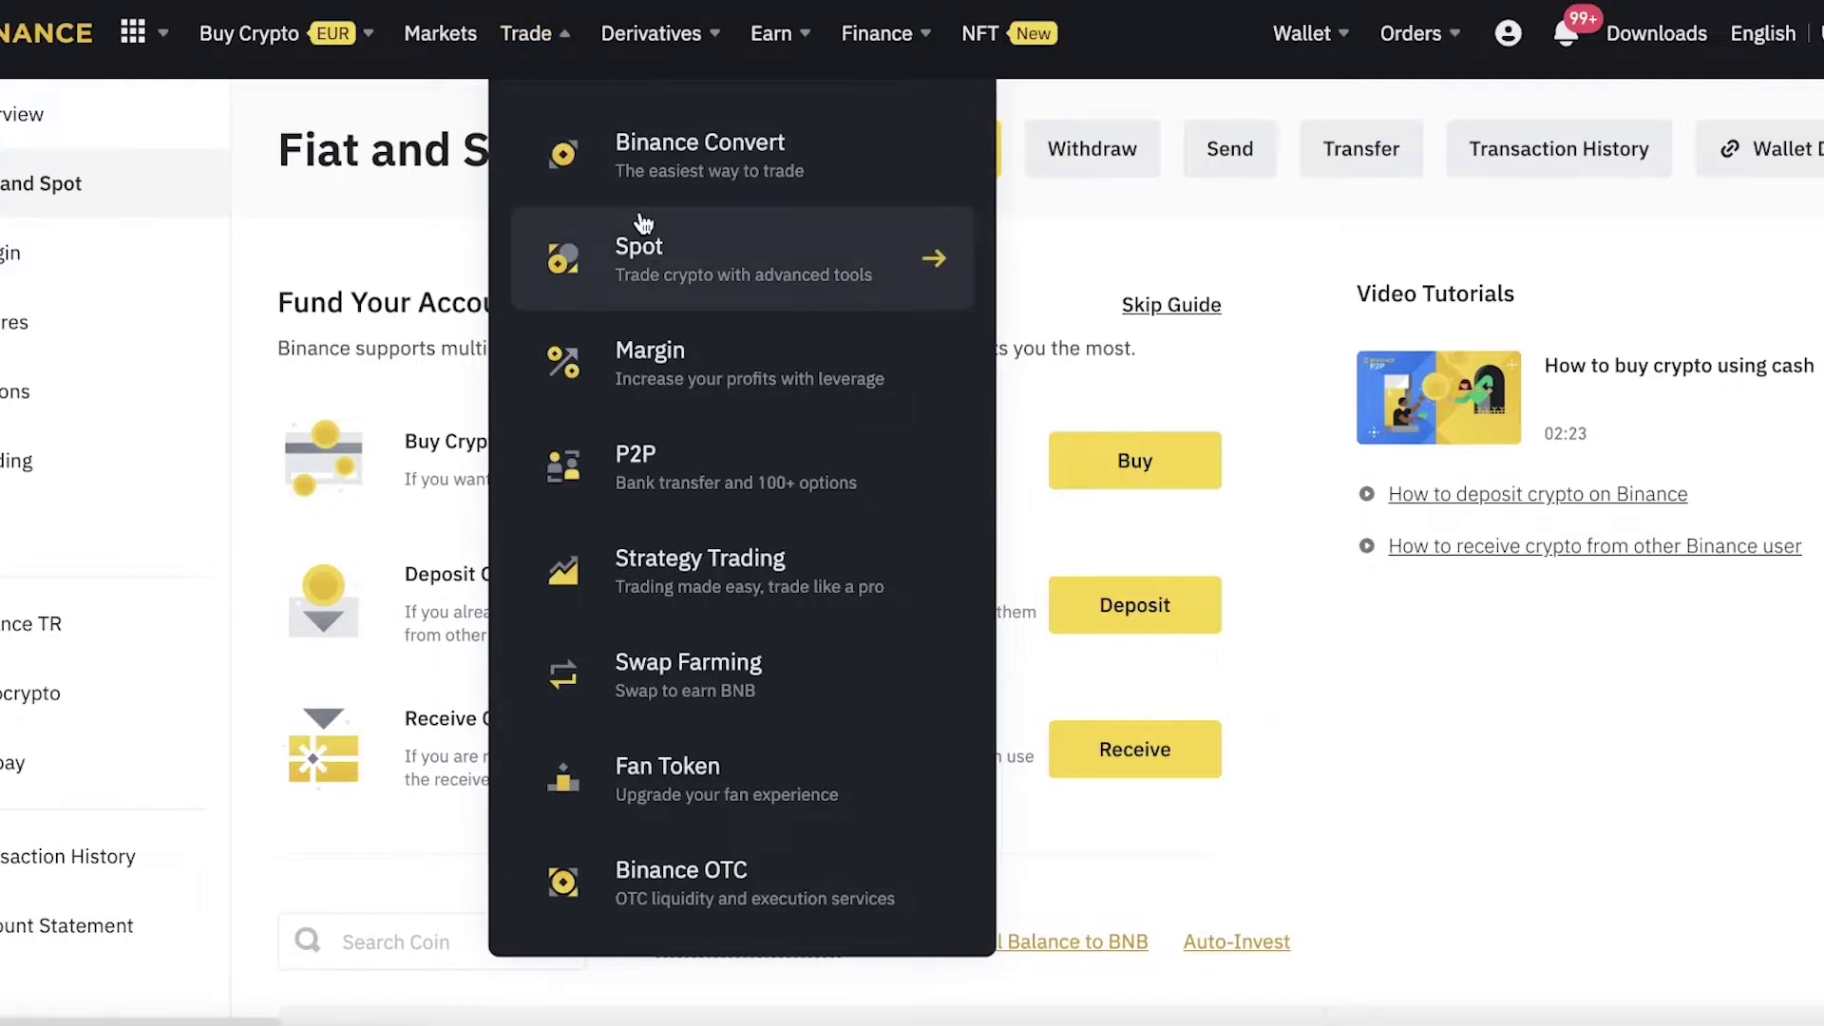
click(644, 247)
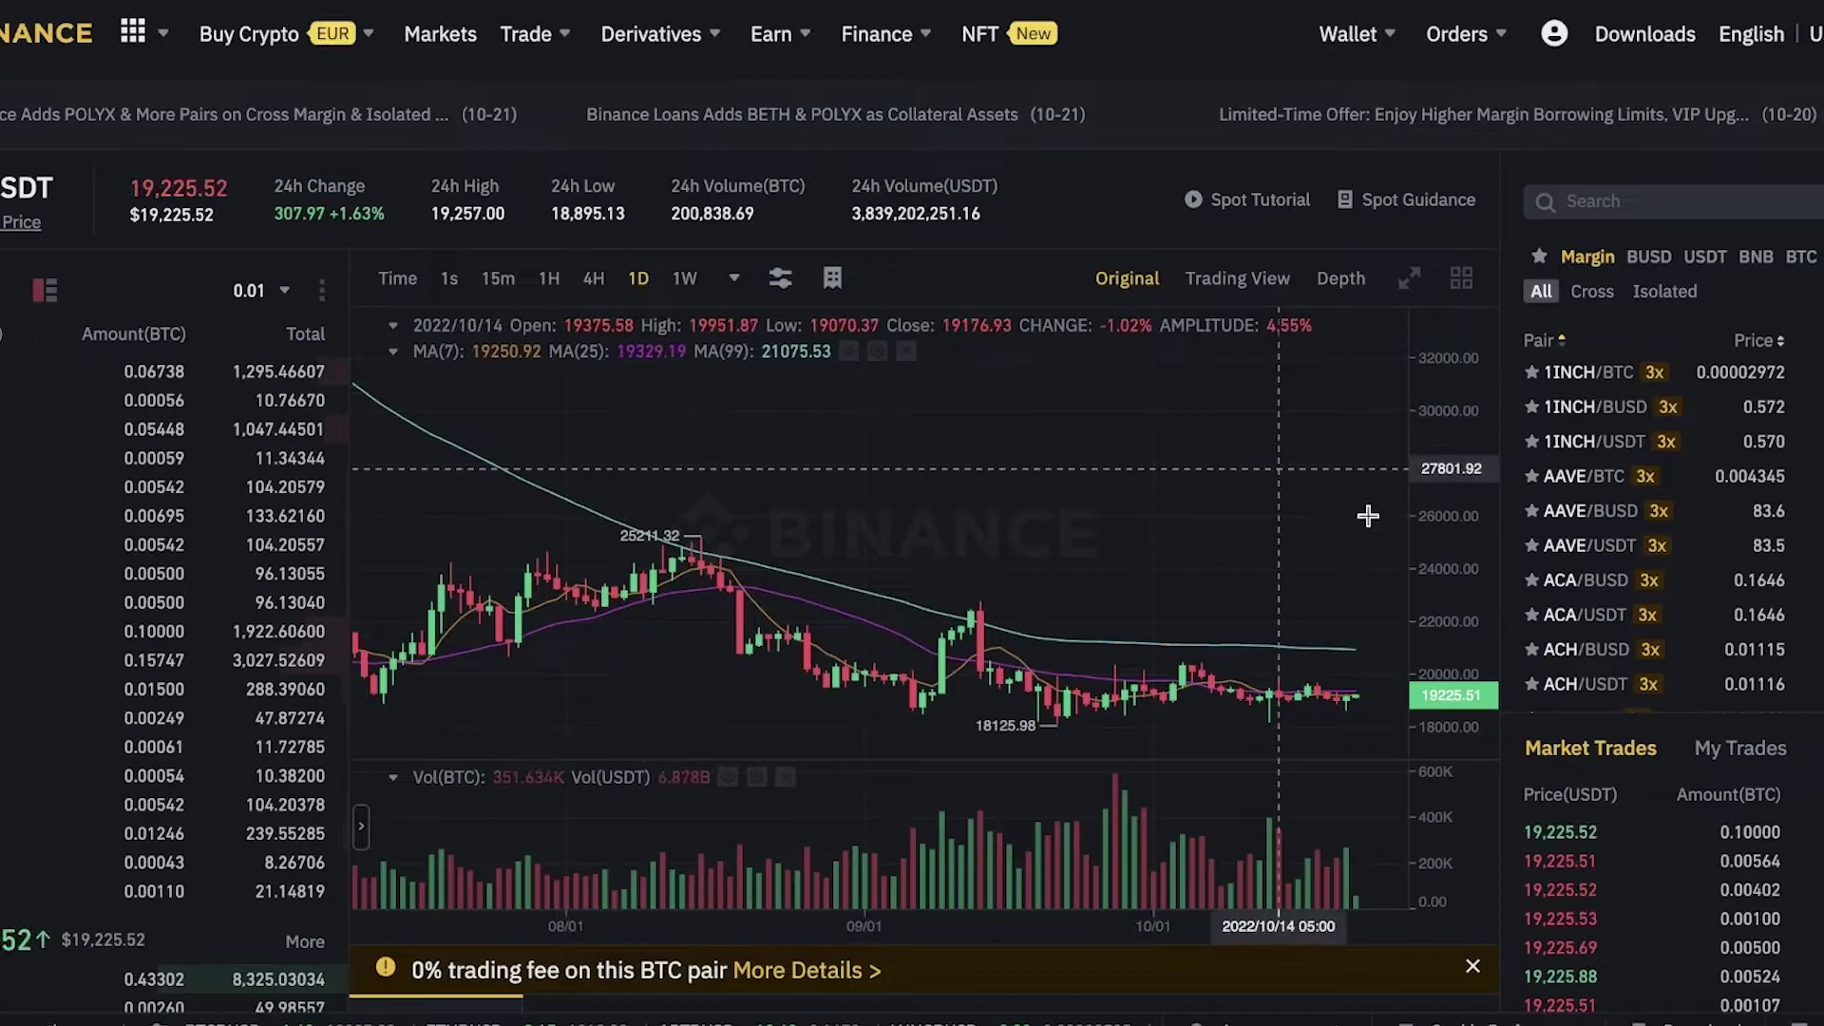
- Scroll around the BTC/USDT chart and highlight the USDT quote in the pair title
scroll(1800, 466, down, 15)
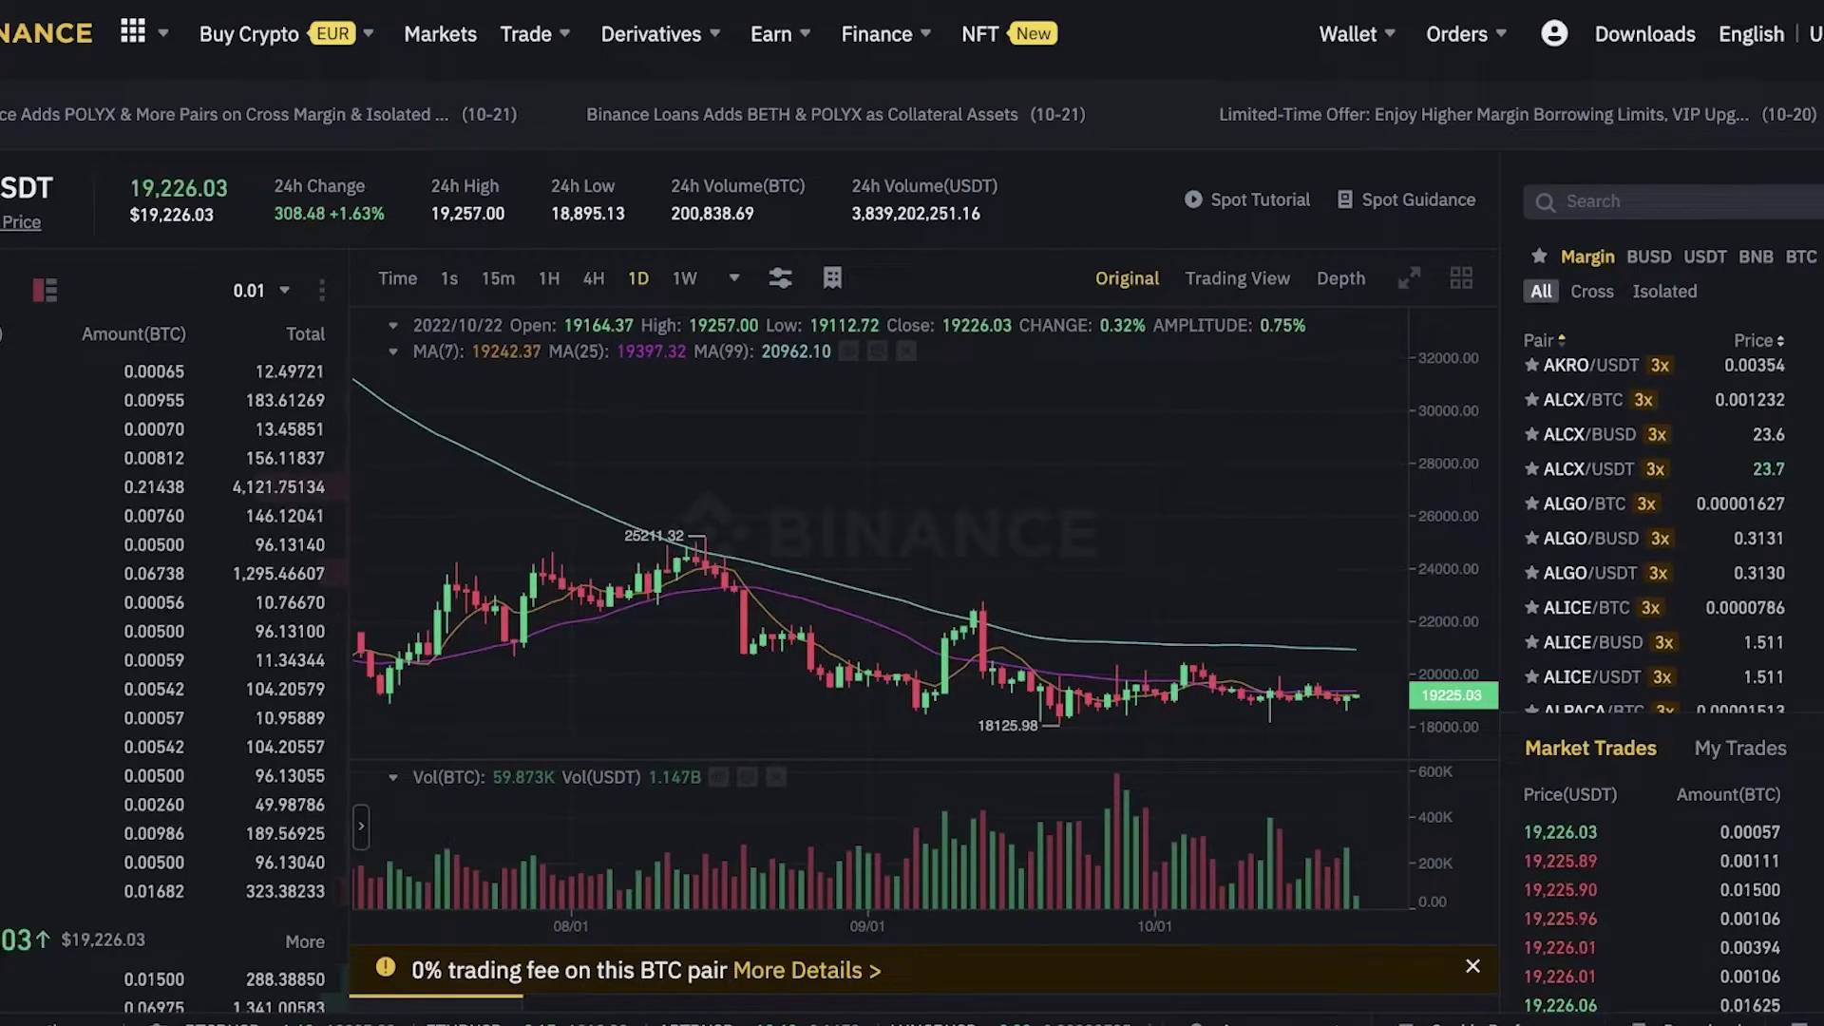
scroll(1070, 472, down, 10)
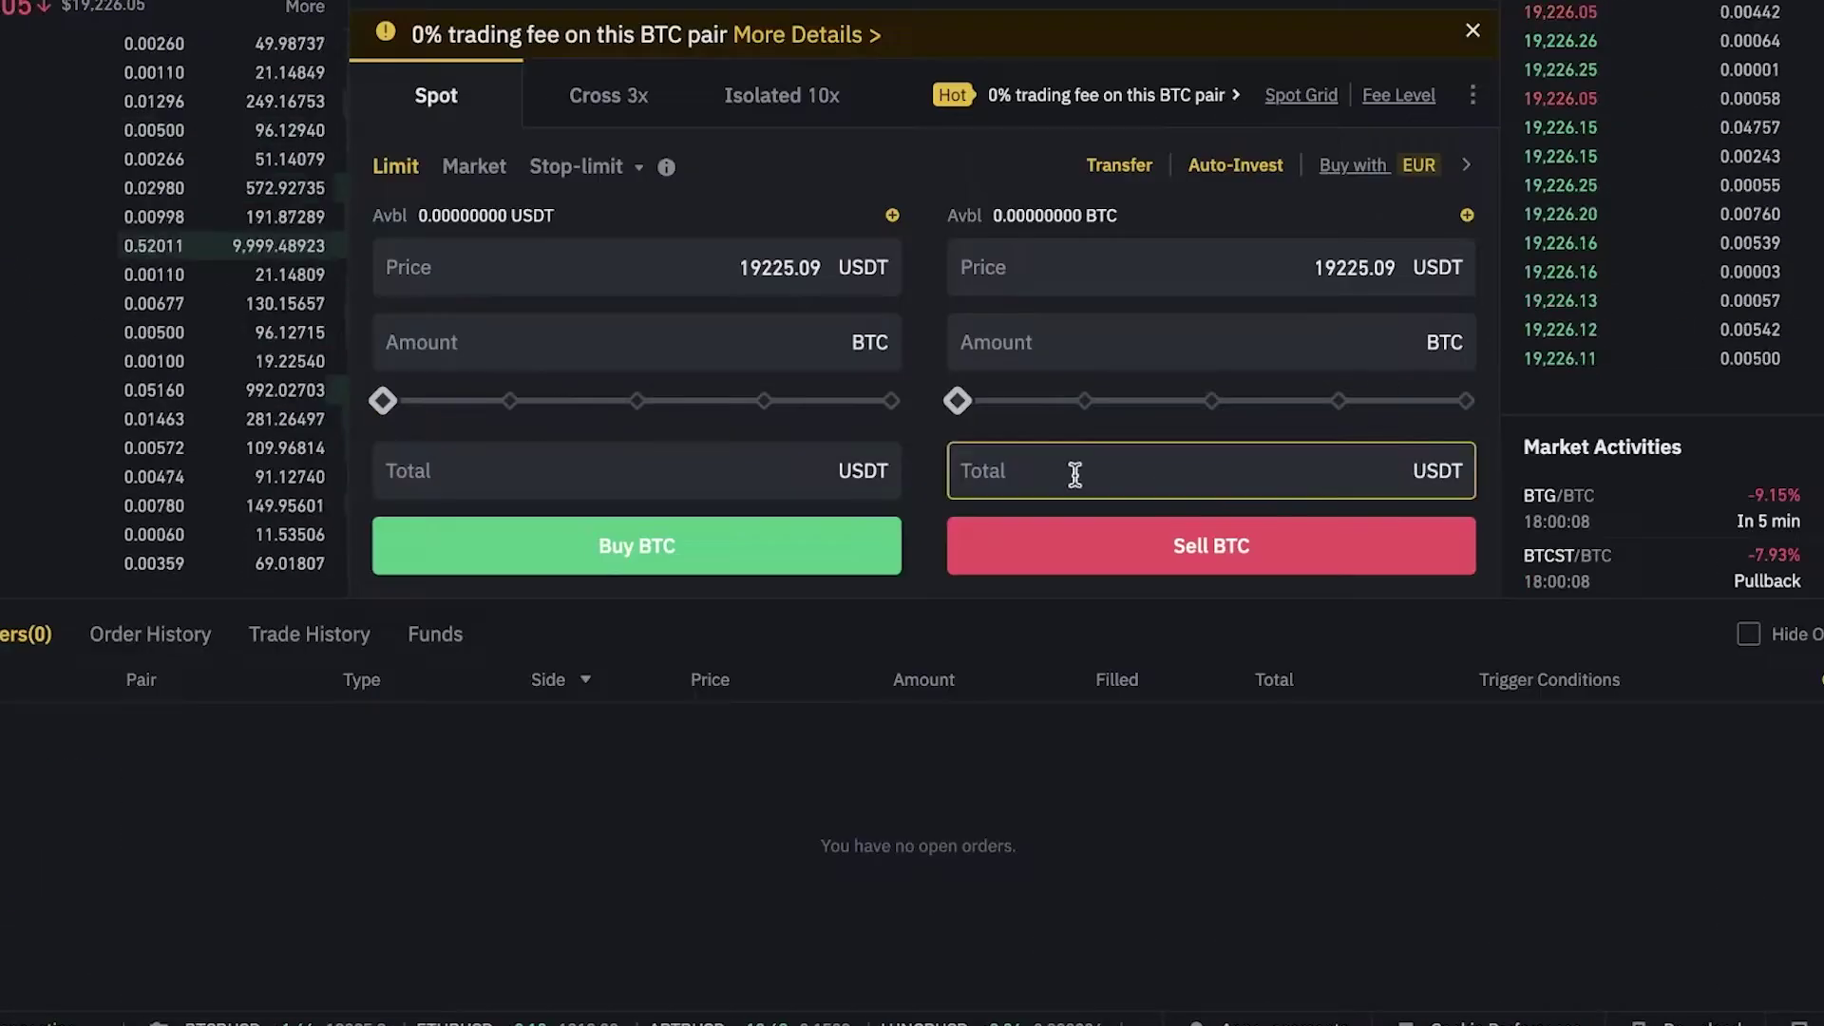
scroll(374, 408, up, 2)
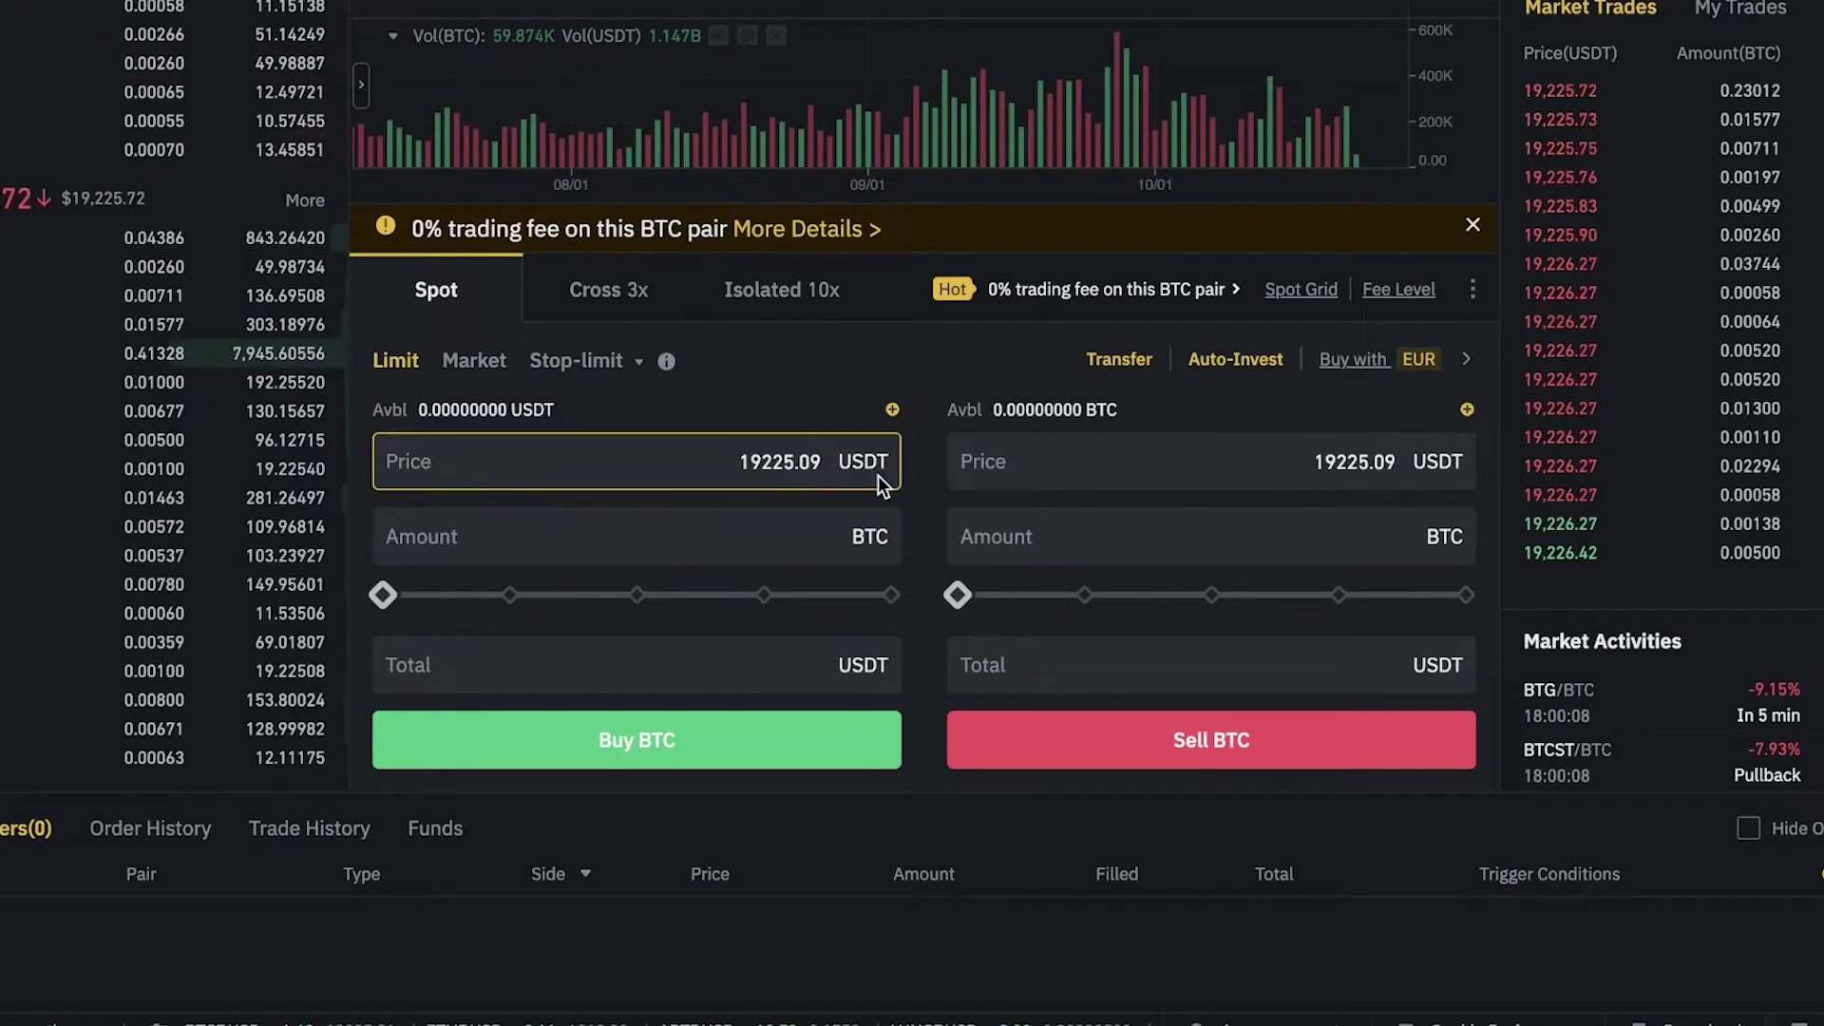
scroll(858, 498, up, 8)
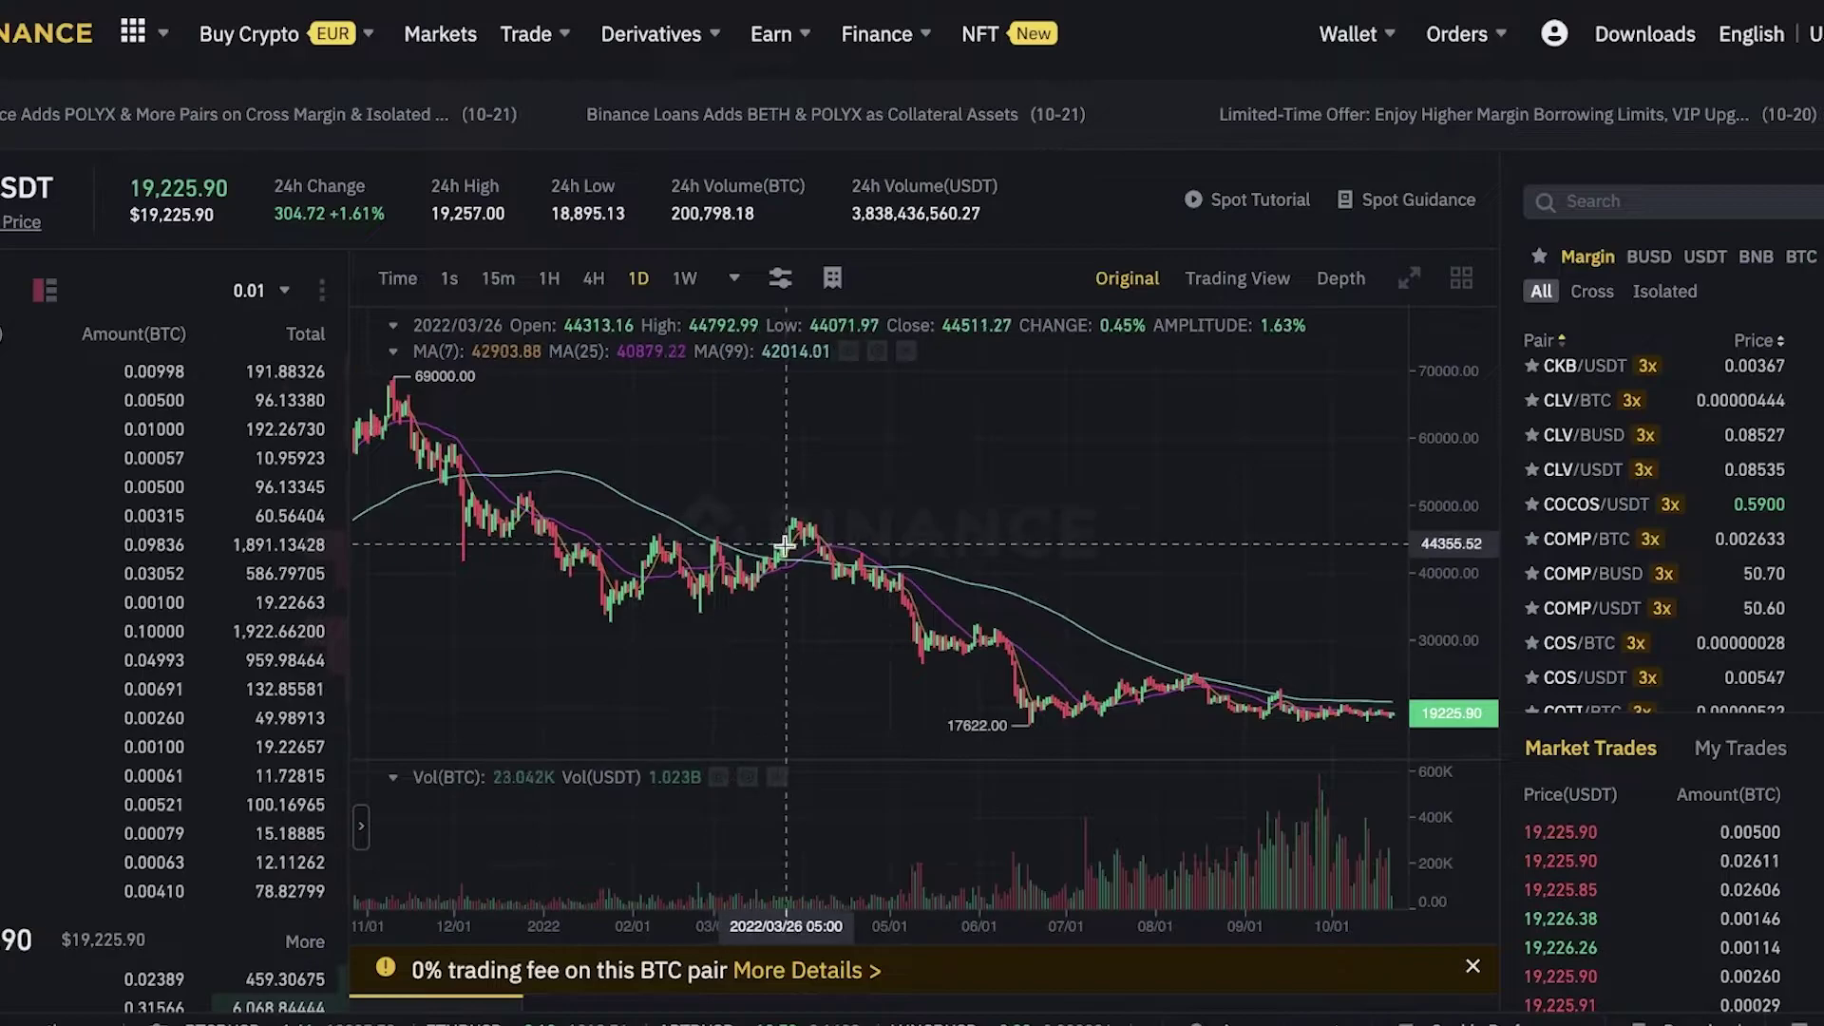
scroll(488, 442, down, 8)
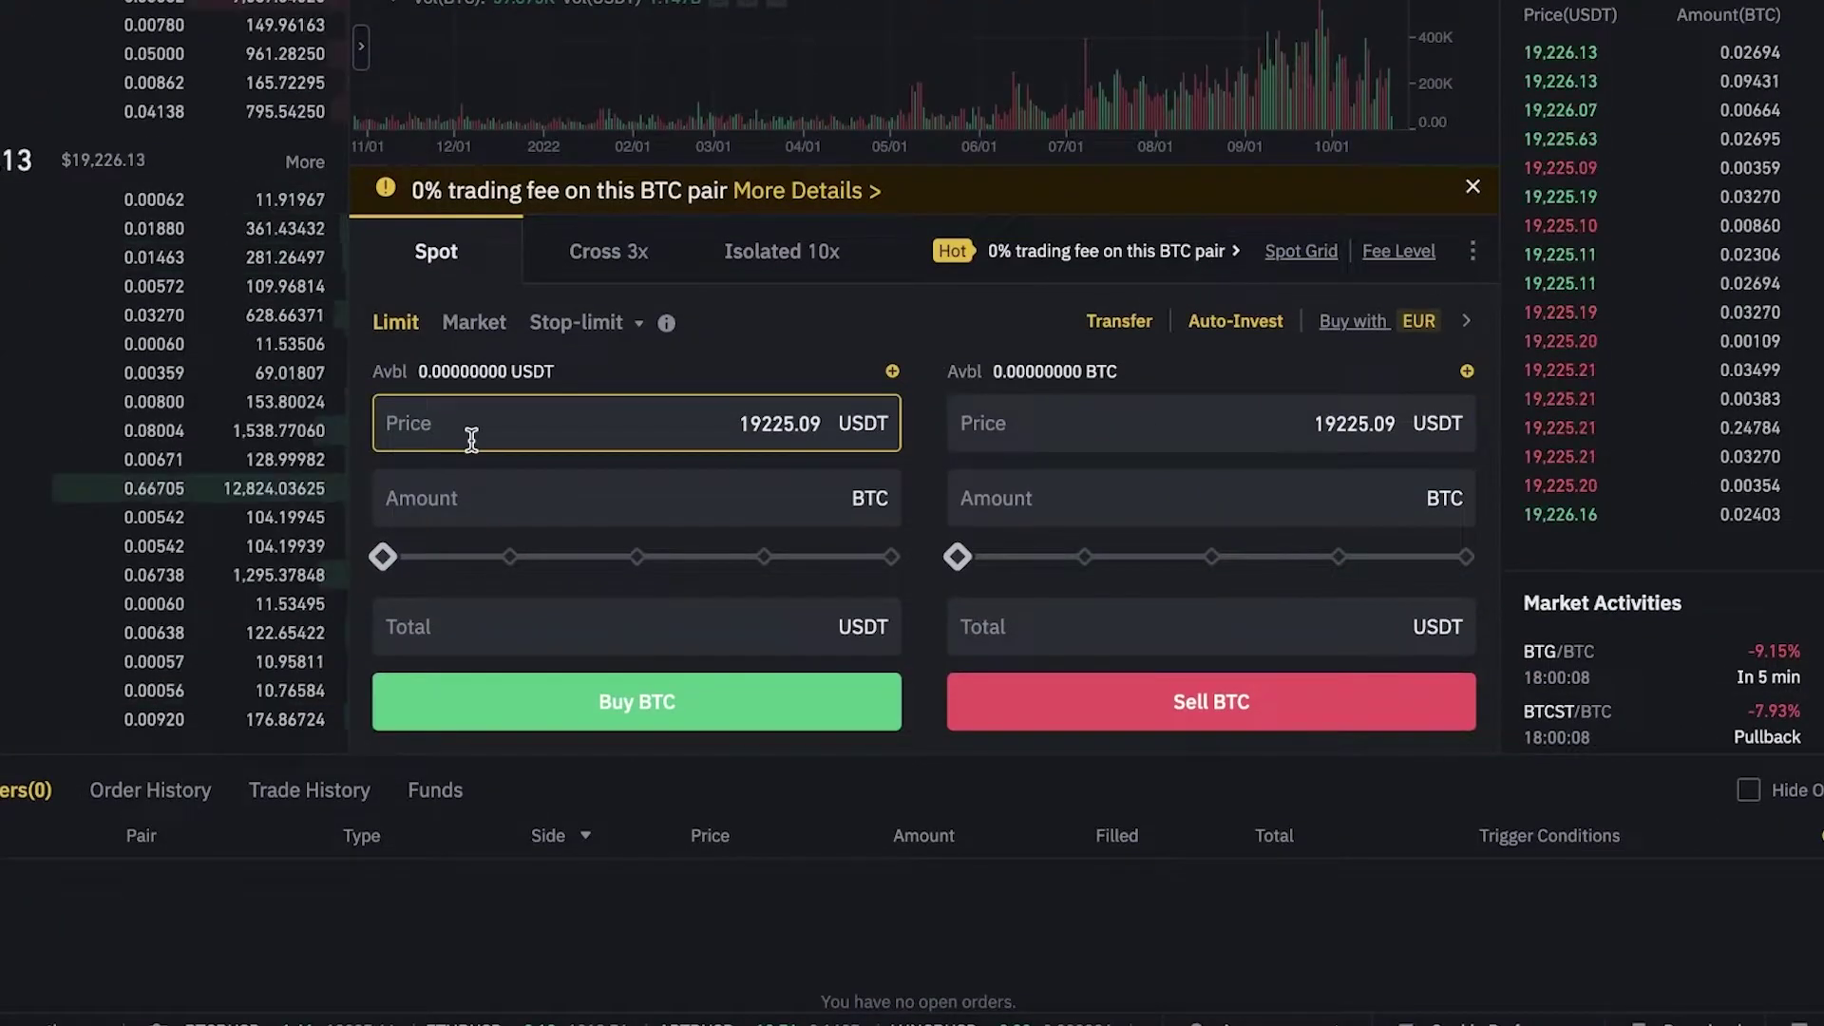
scroll(285, 190, up, 8)
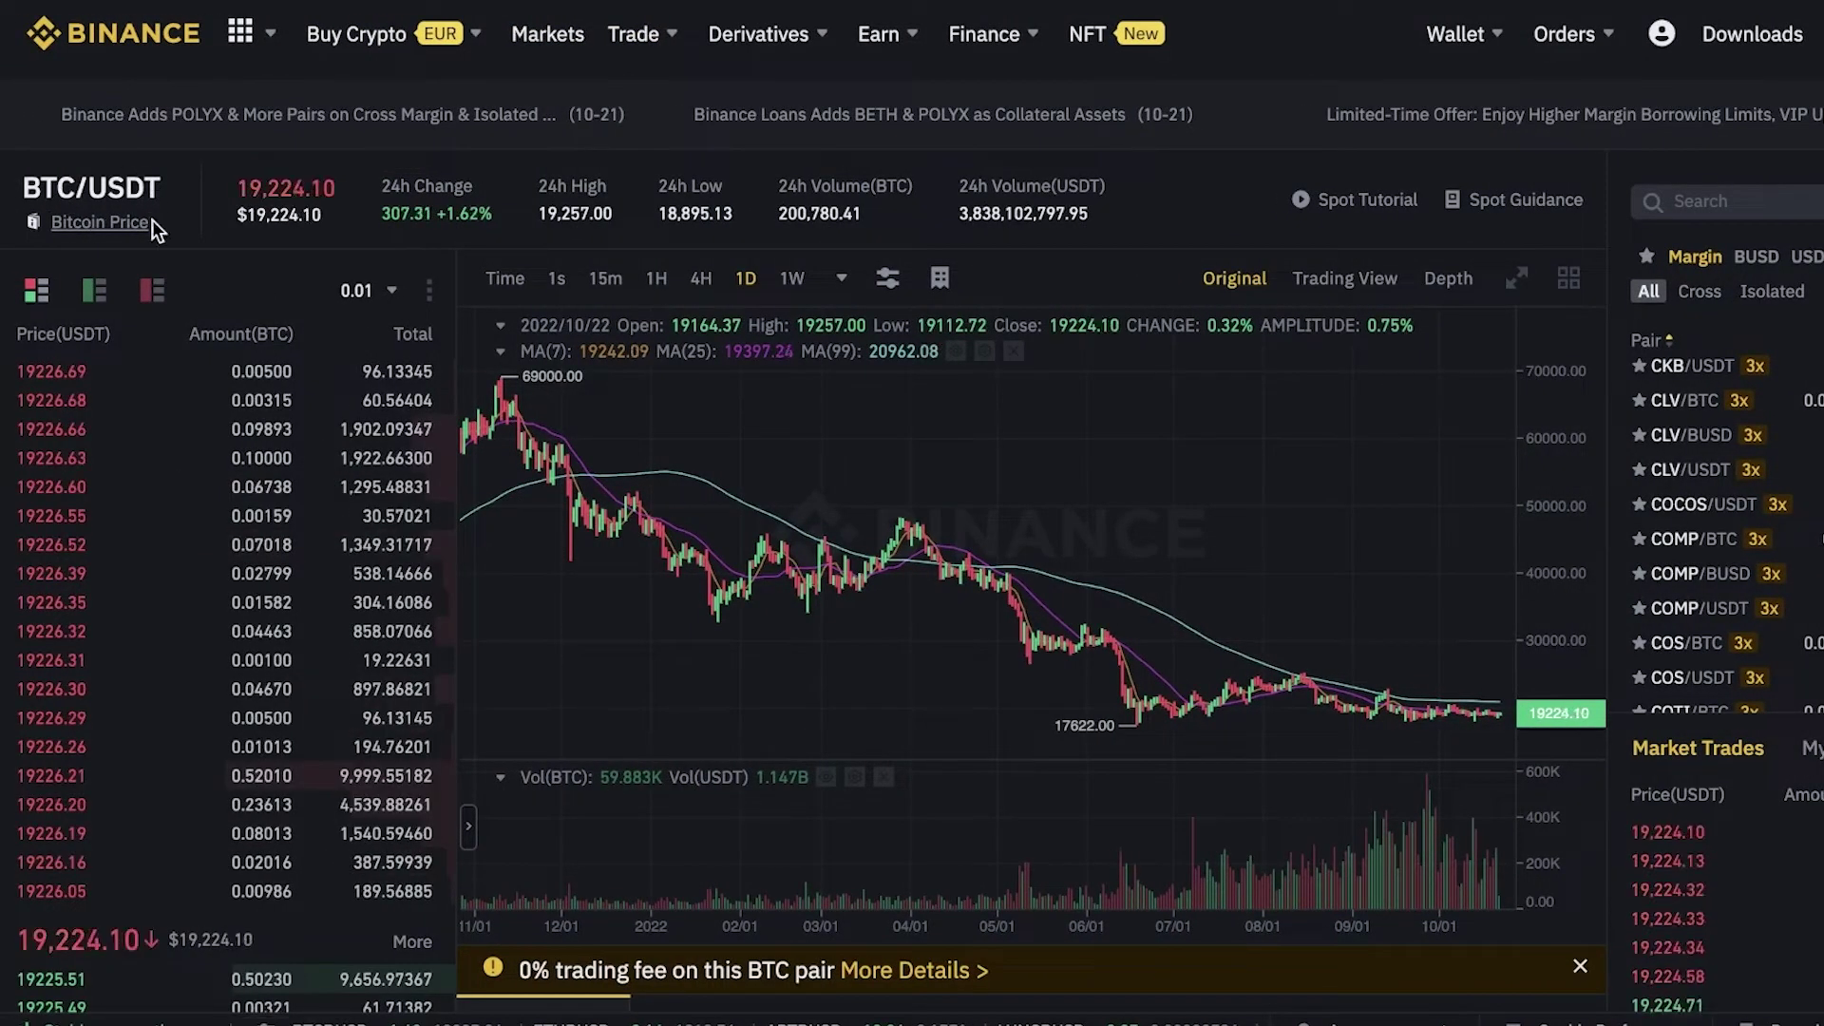
drag(56, 187, 160, 187)
click(189, 190)
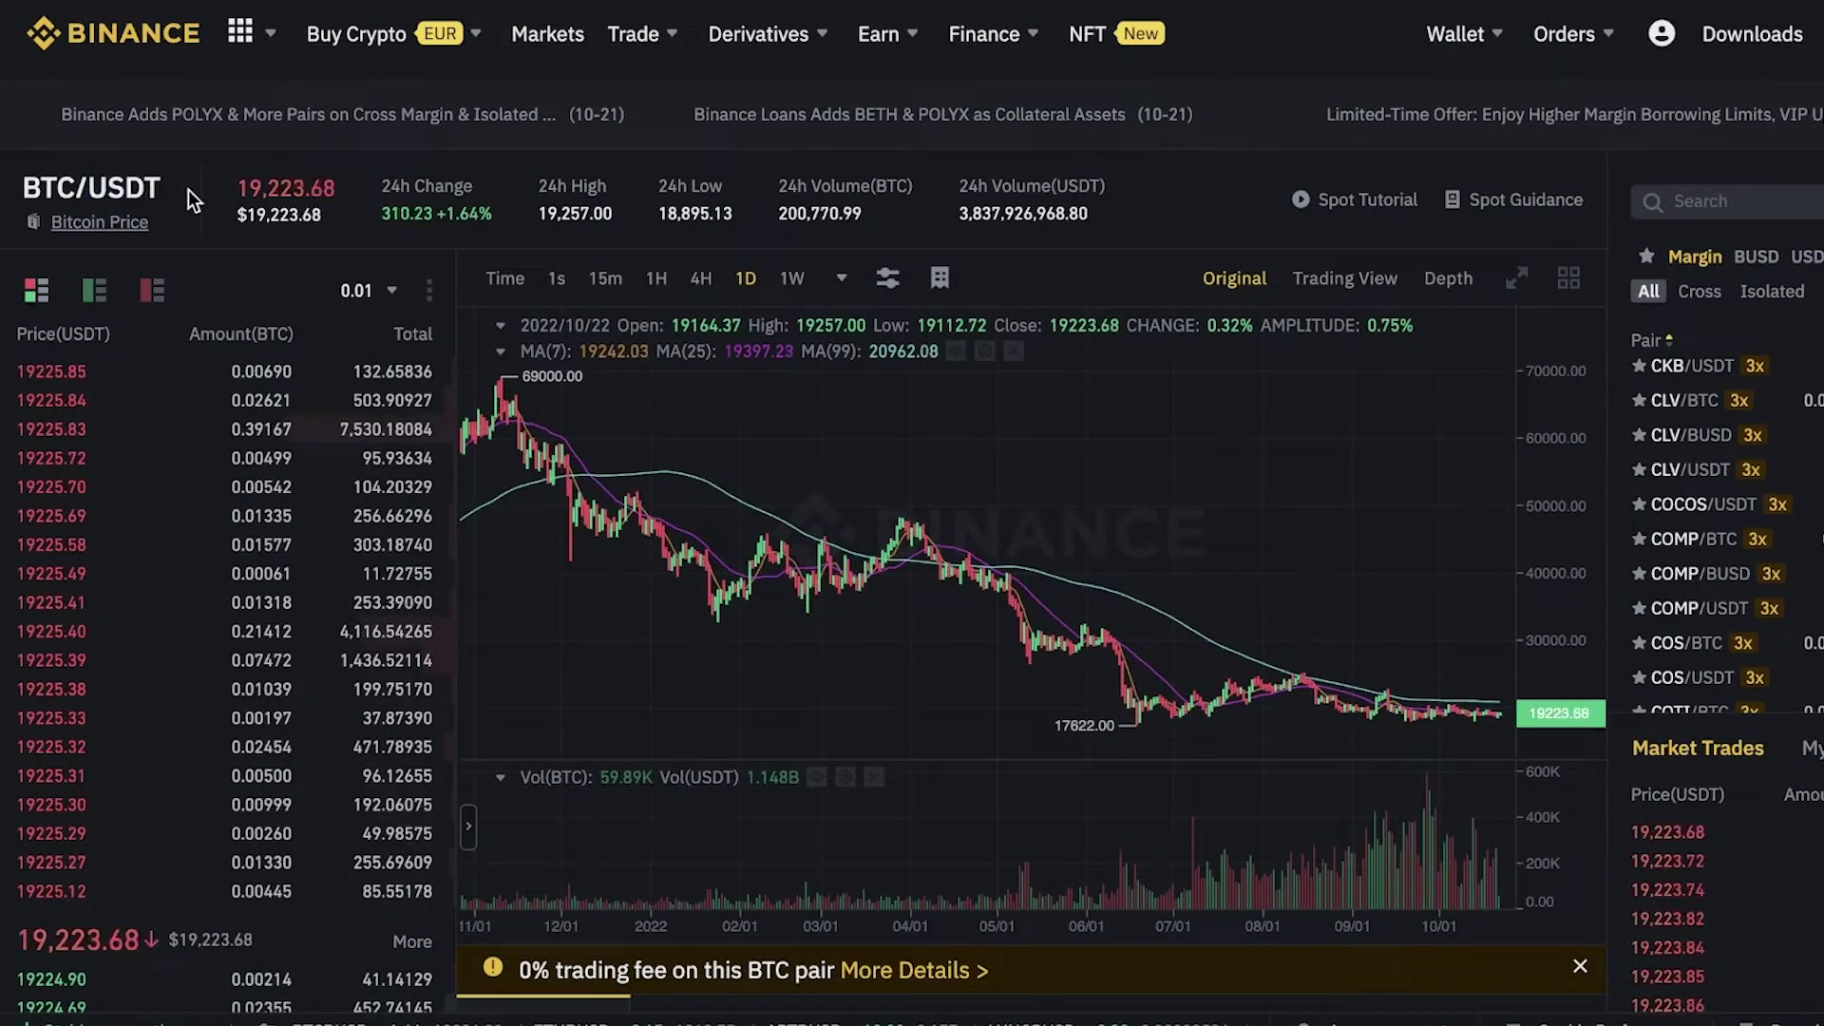
- Inspect the buy order's amount and its 19225.09 price field
scroll(198, 202, down, 8)
click(675, 486)
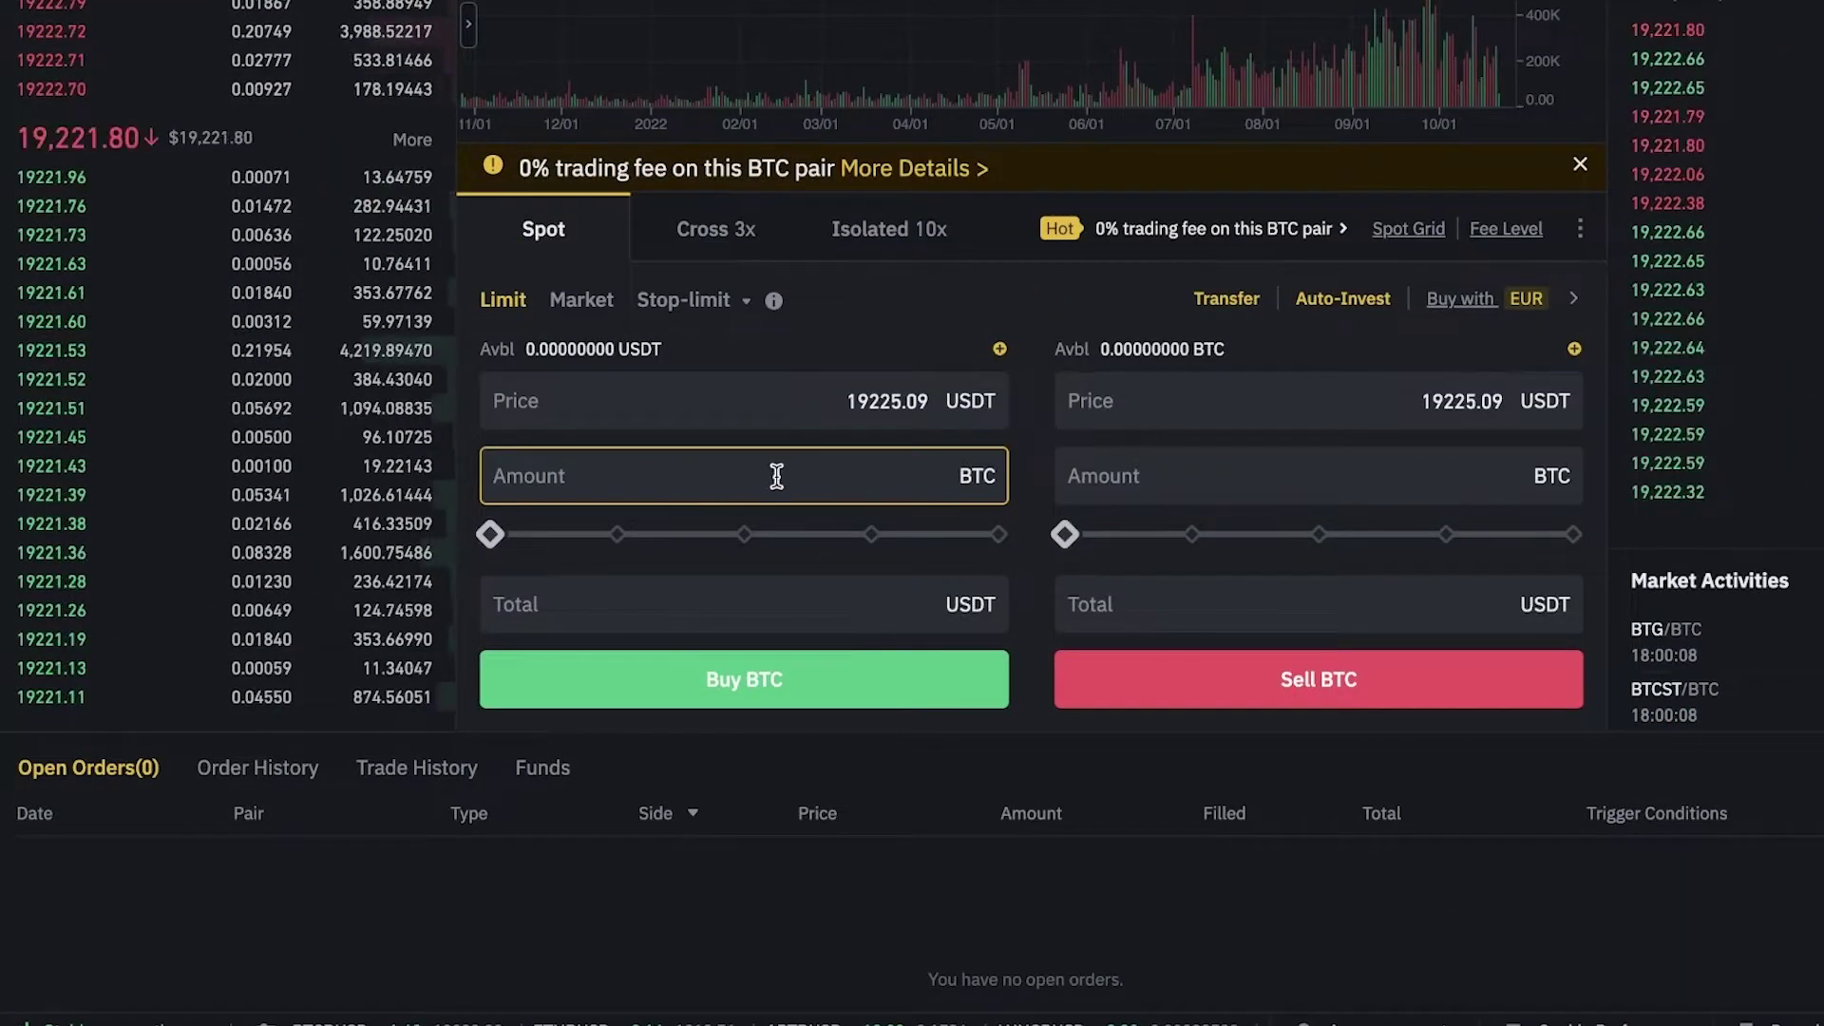
click(941, 399)
double_click(926, 401)
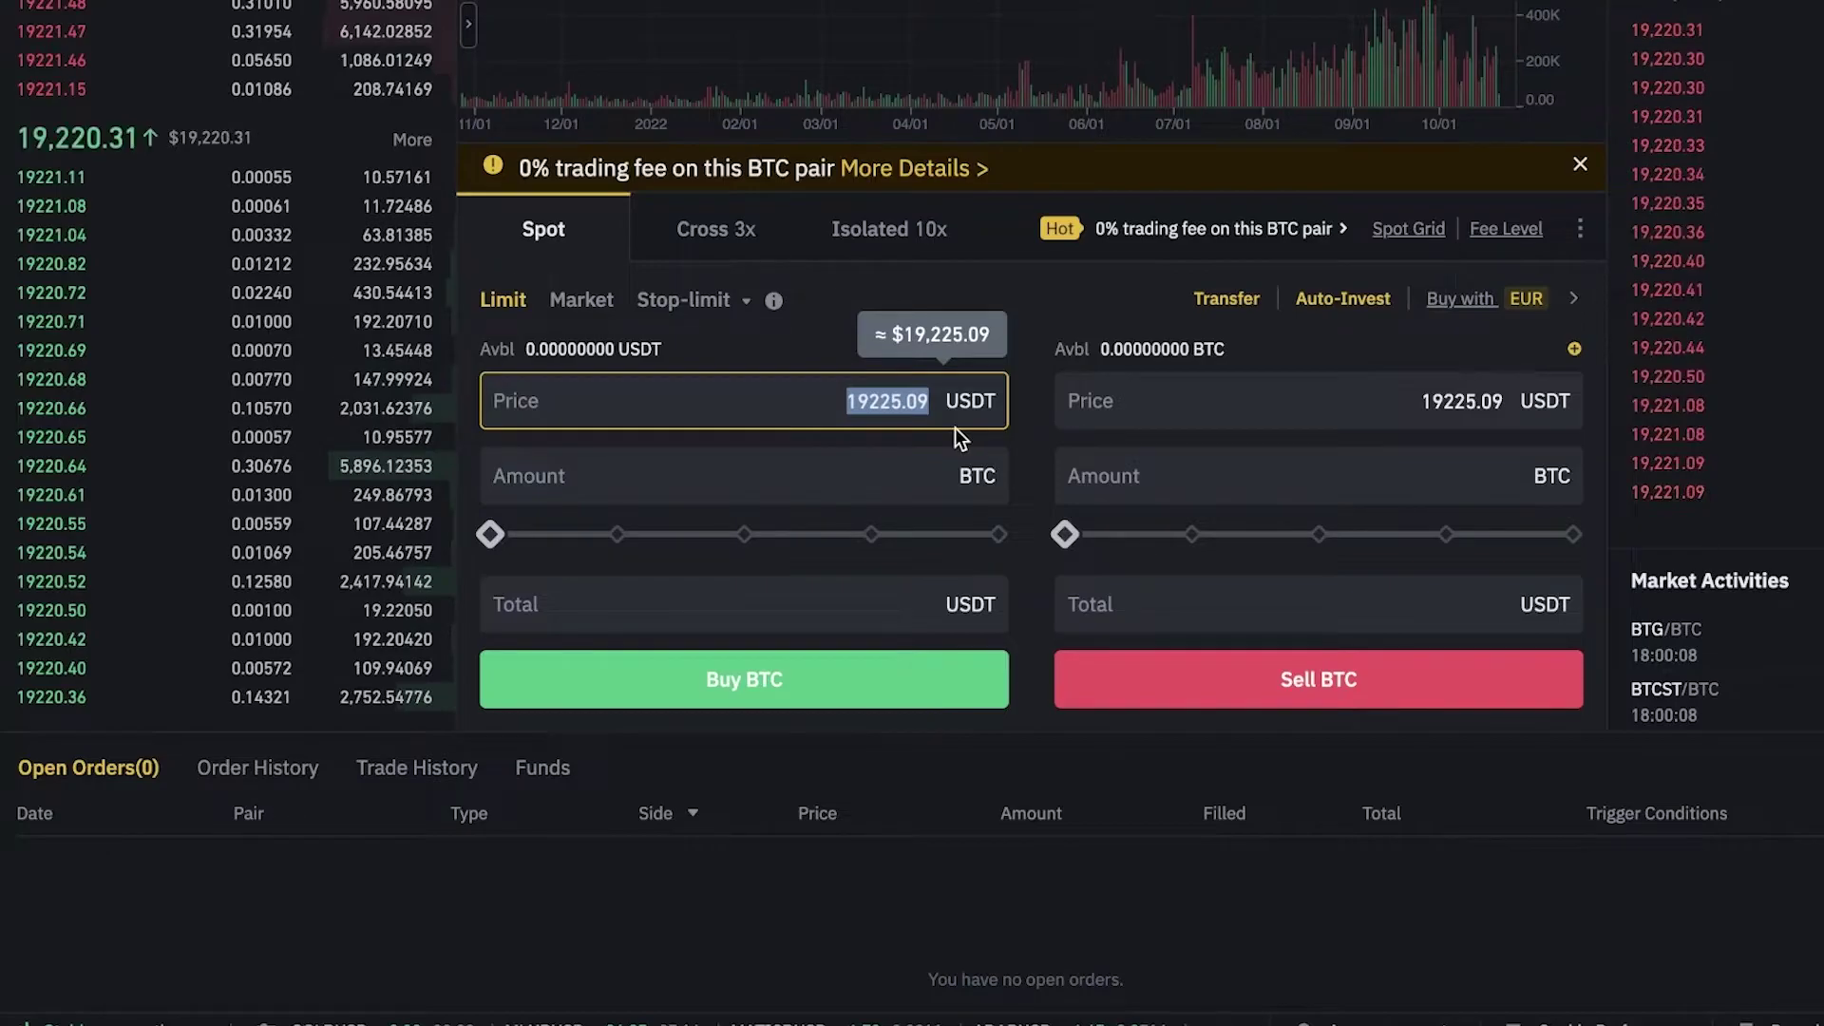
scroll(896, 374, up, 1)
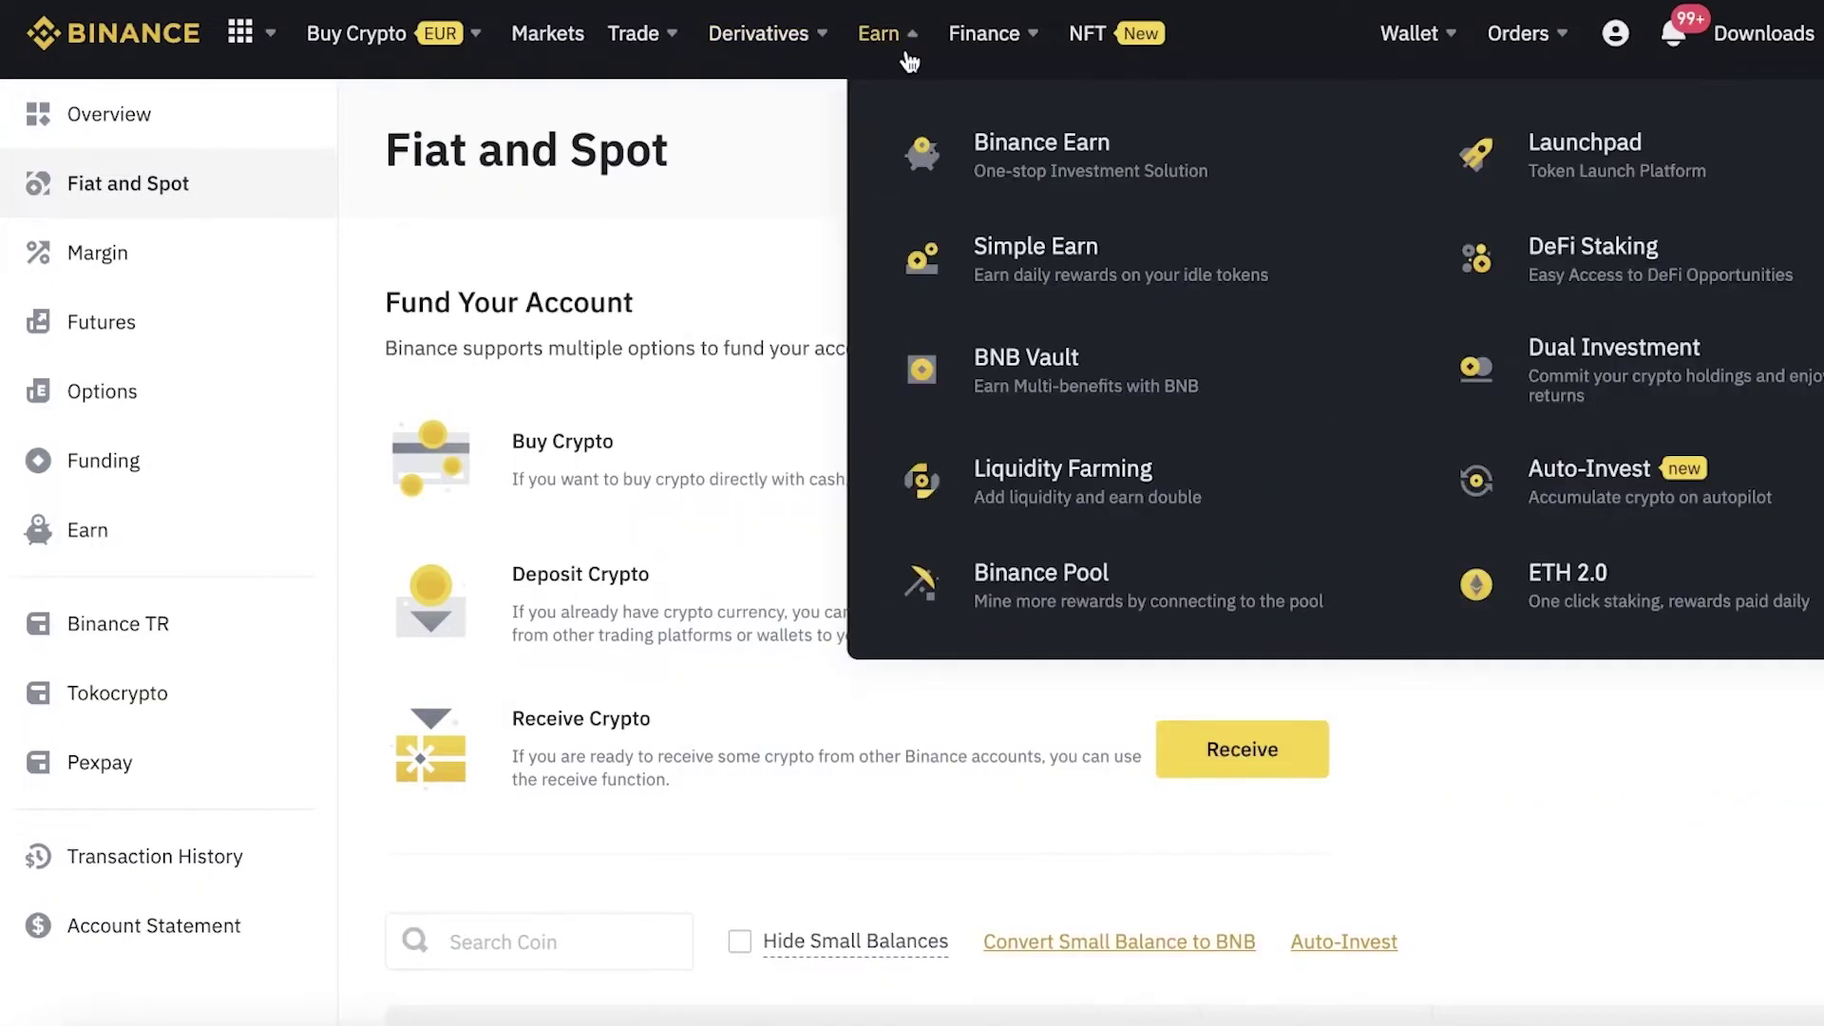
- Open Trade > Binance Convert and glance at the From currency list
mouse_move(811, 55)
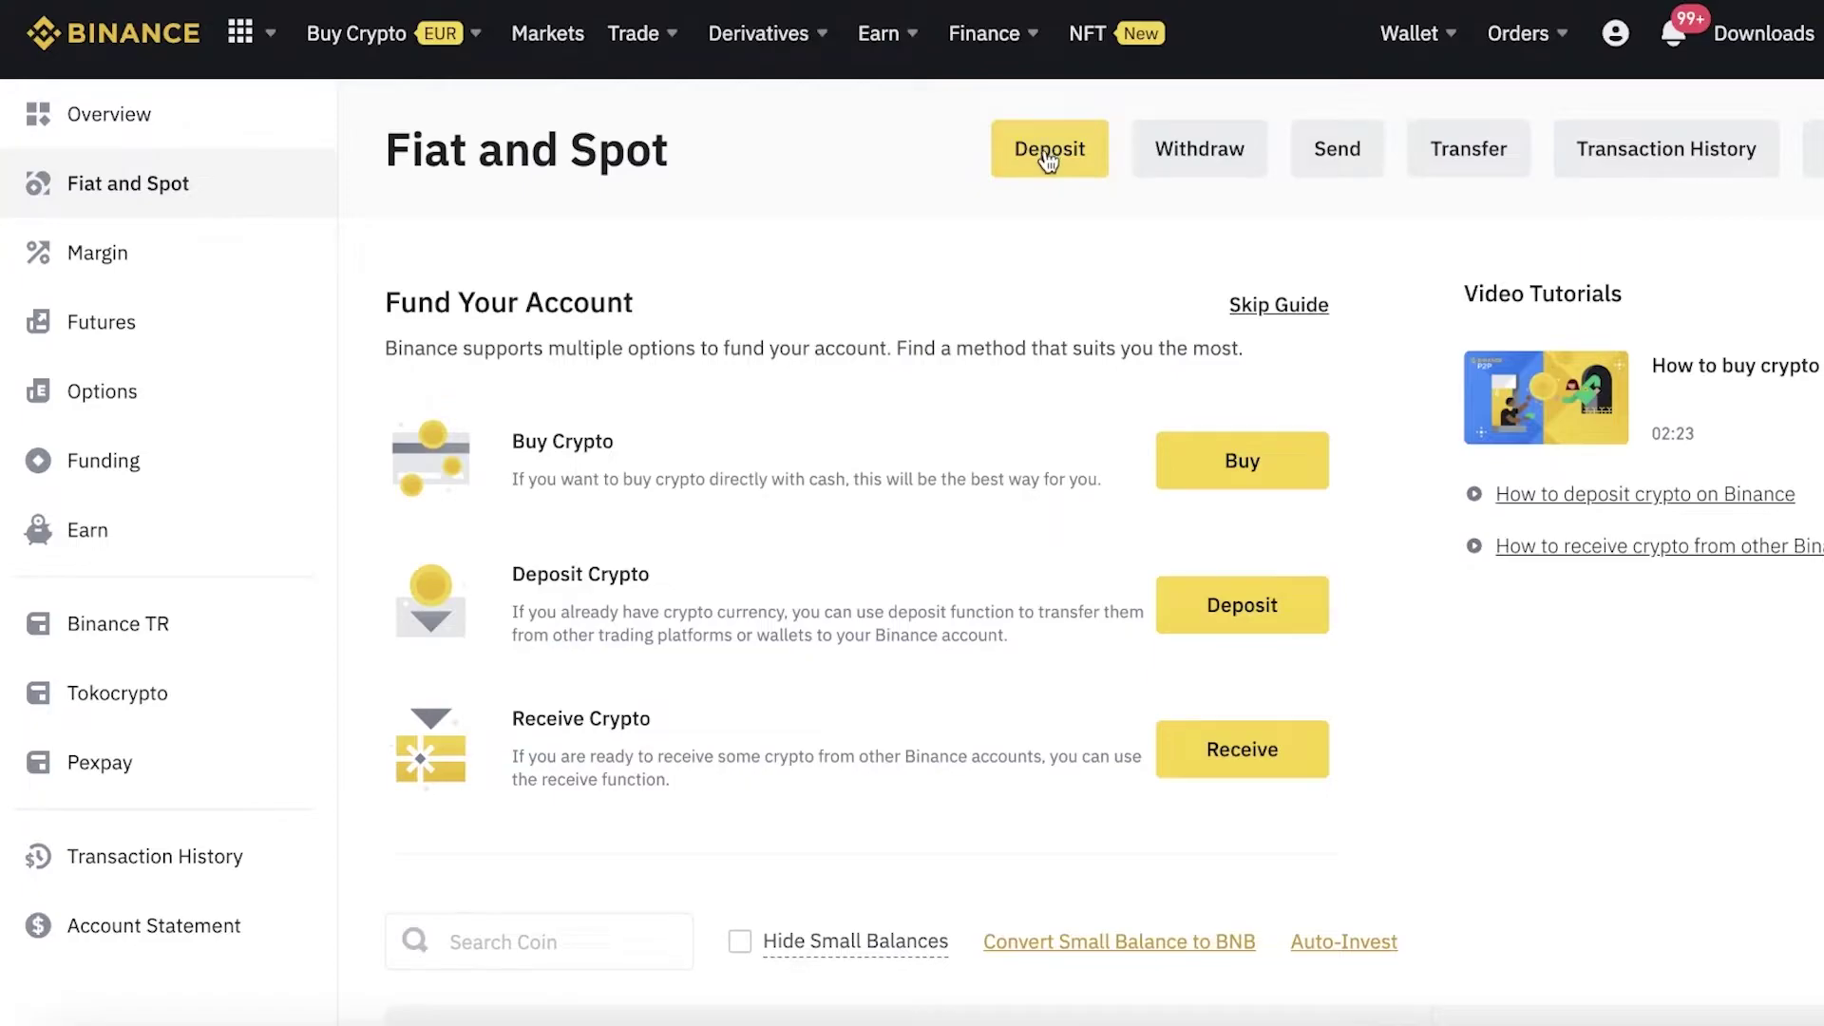
mouse_move(634, 38)
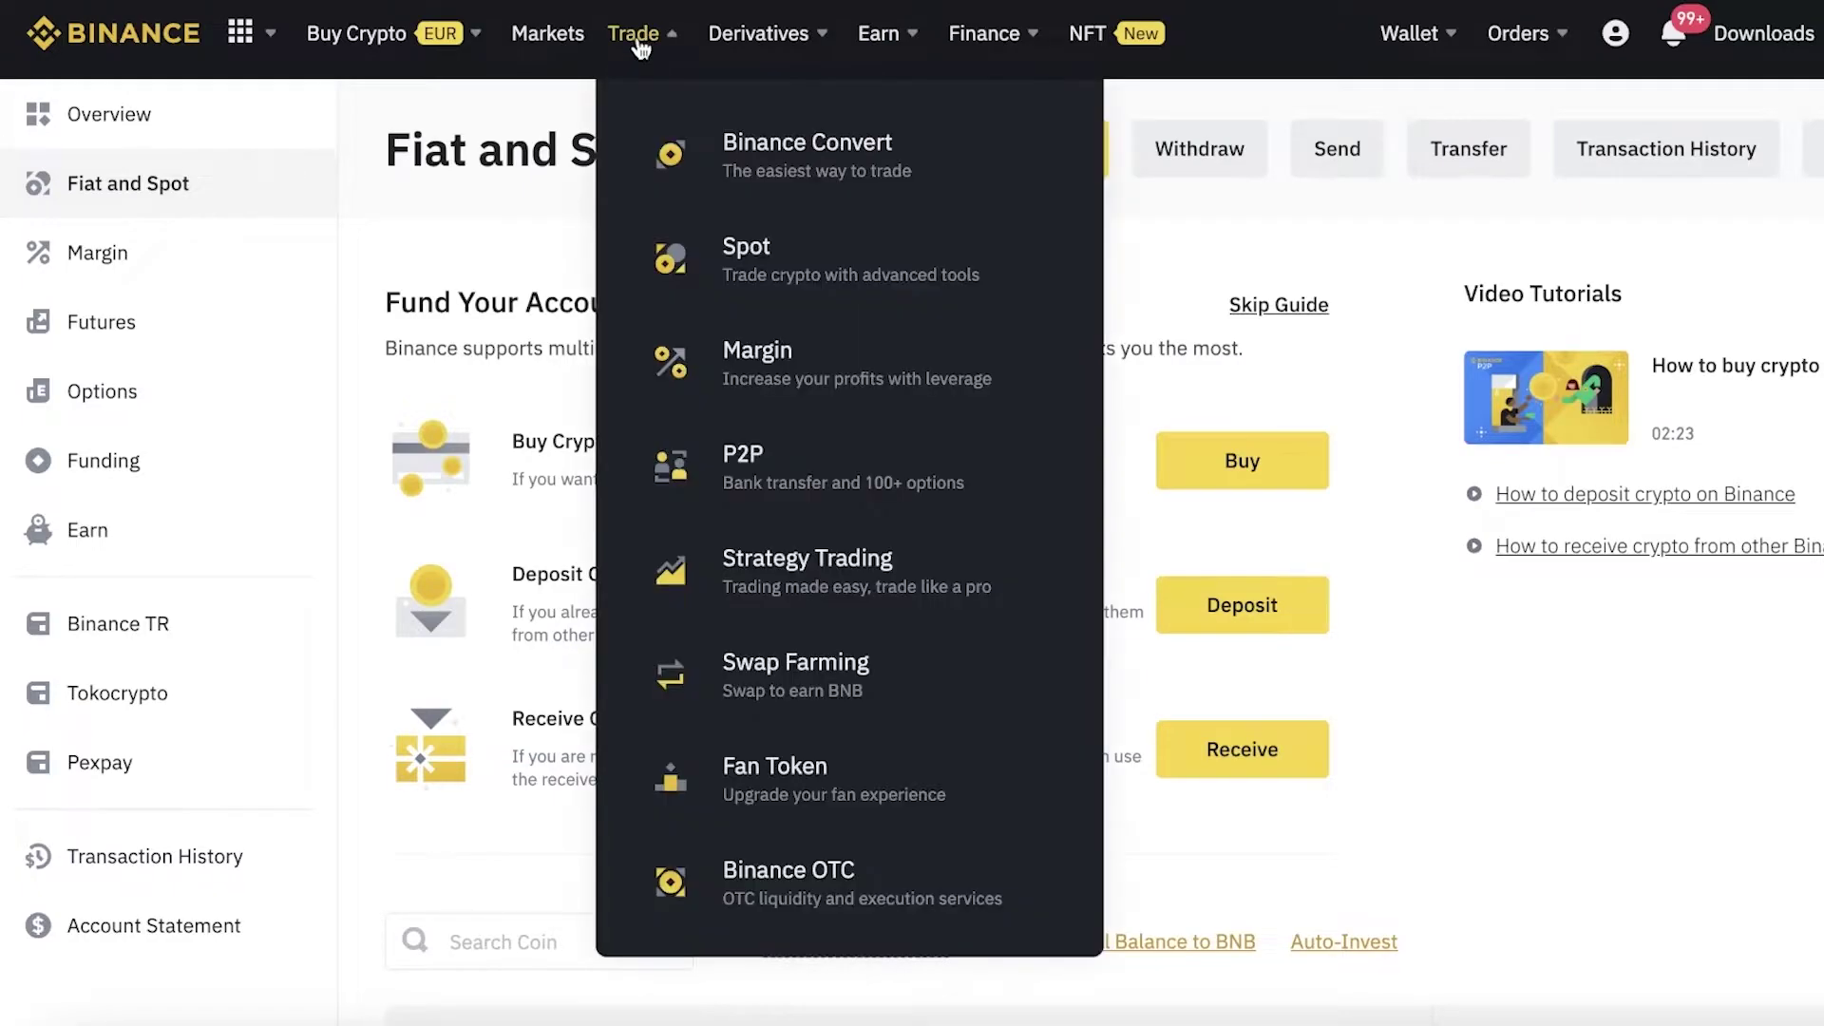
click(766, 166)
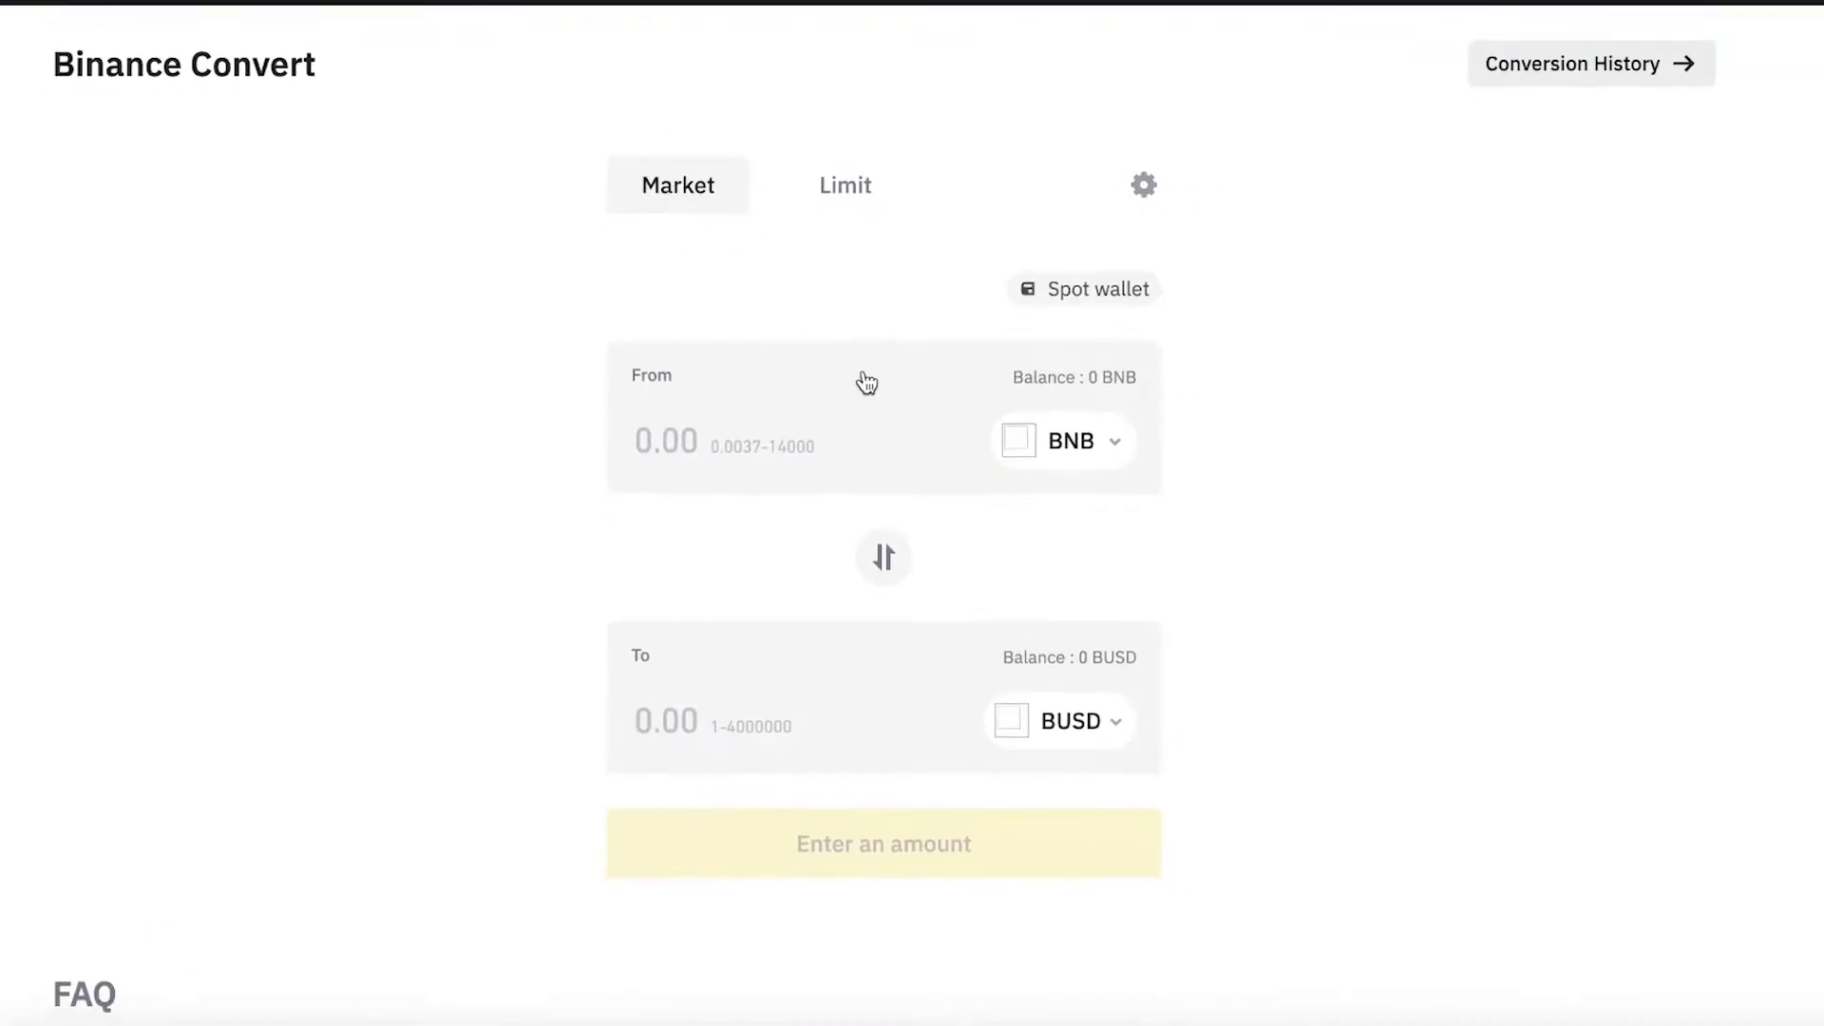
click(1045, 461)
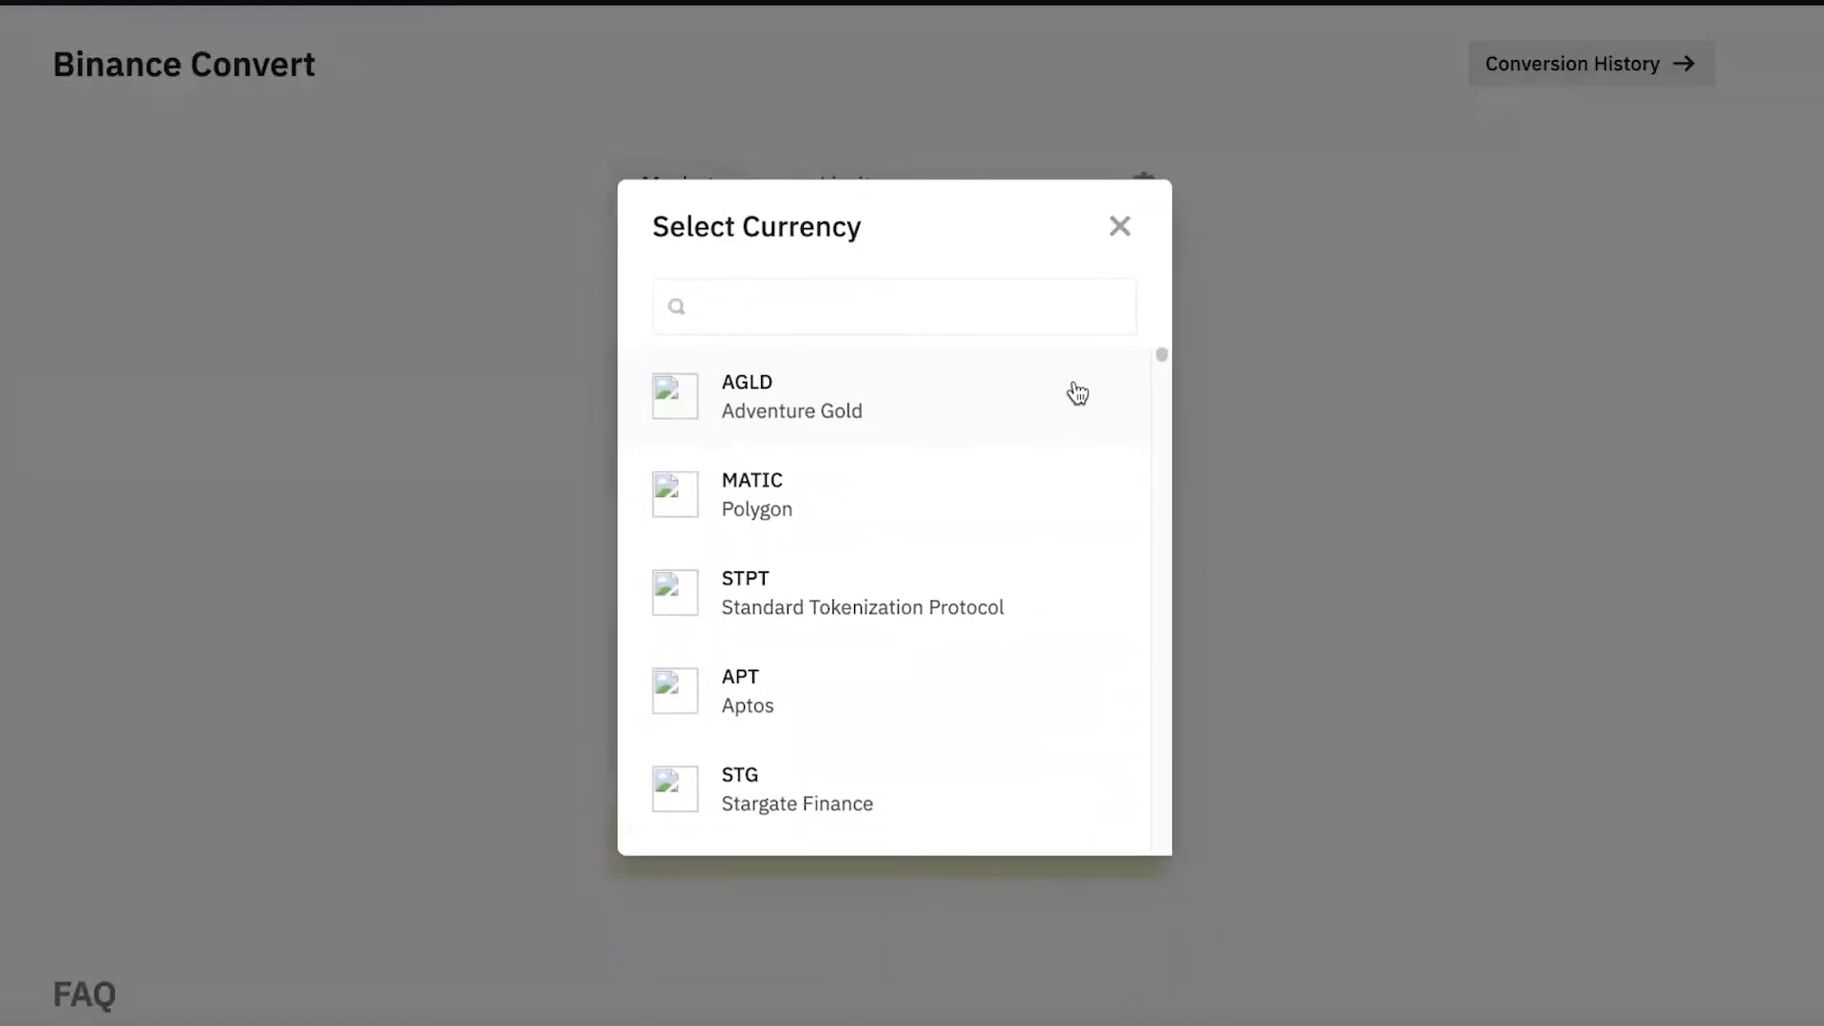
click(1120, 228)
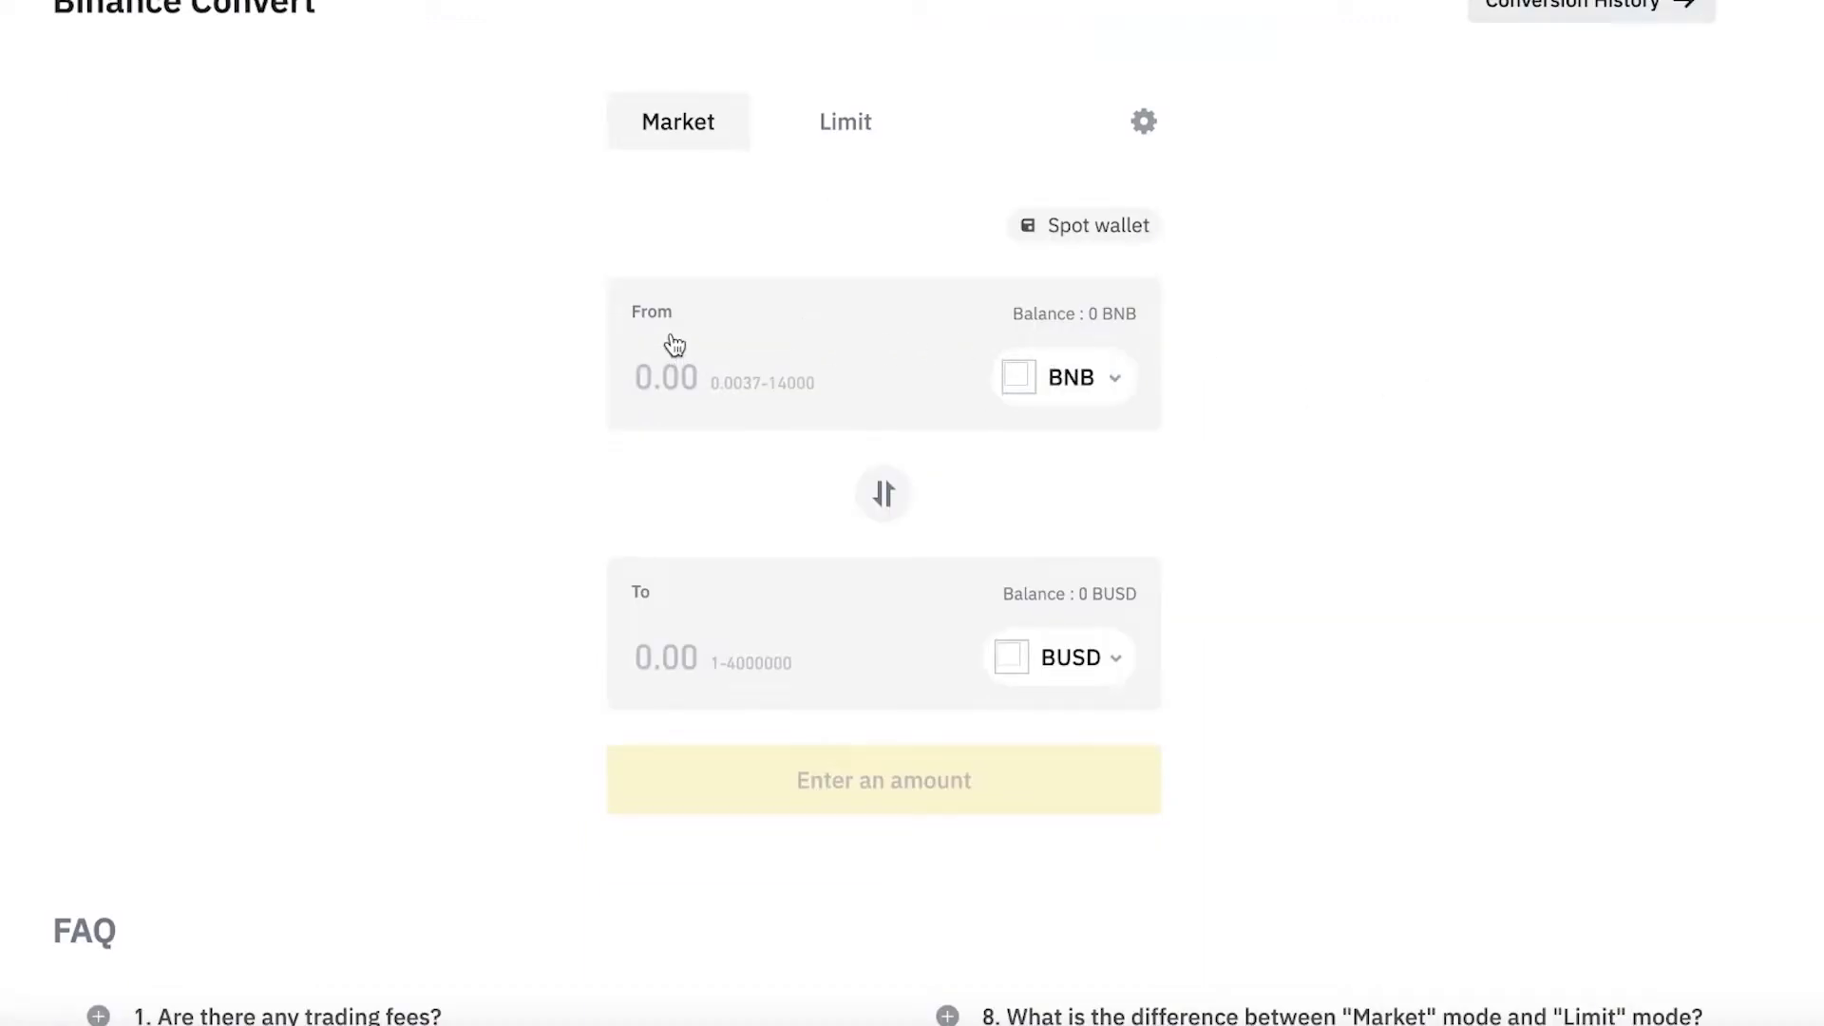
click(737, 372)
- Choose BTC as the currency to receive and enter 9 BNB to convert
click(1105, 673)
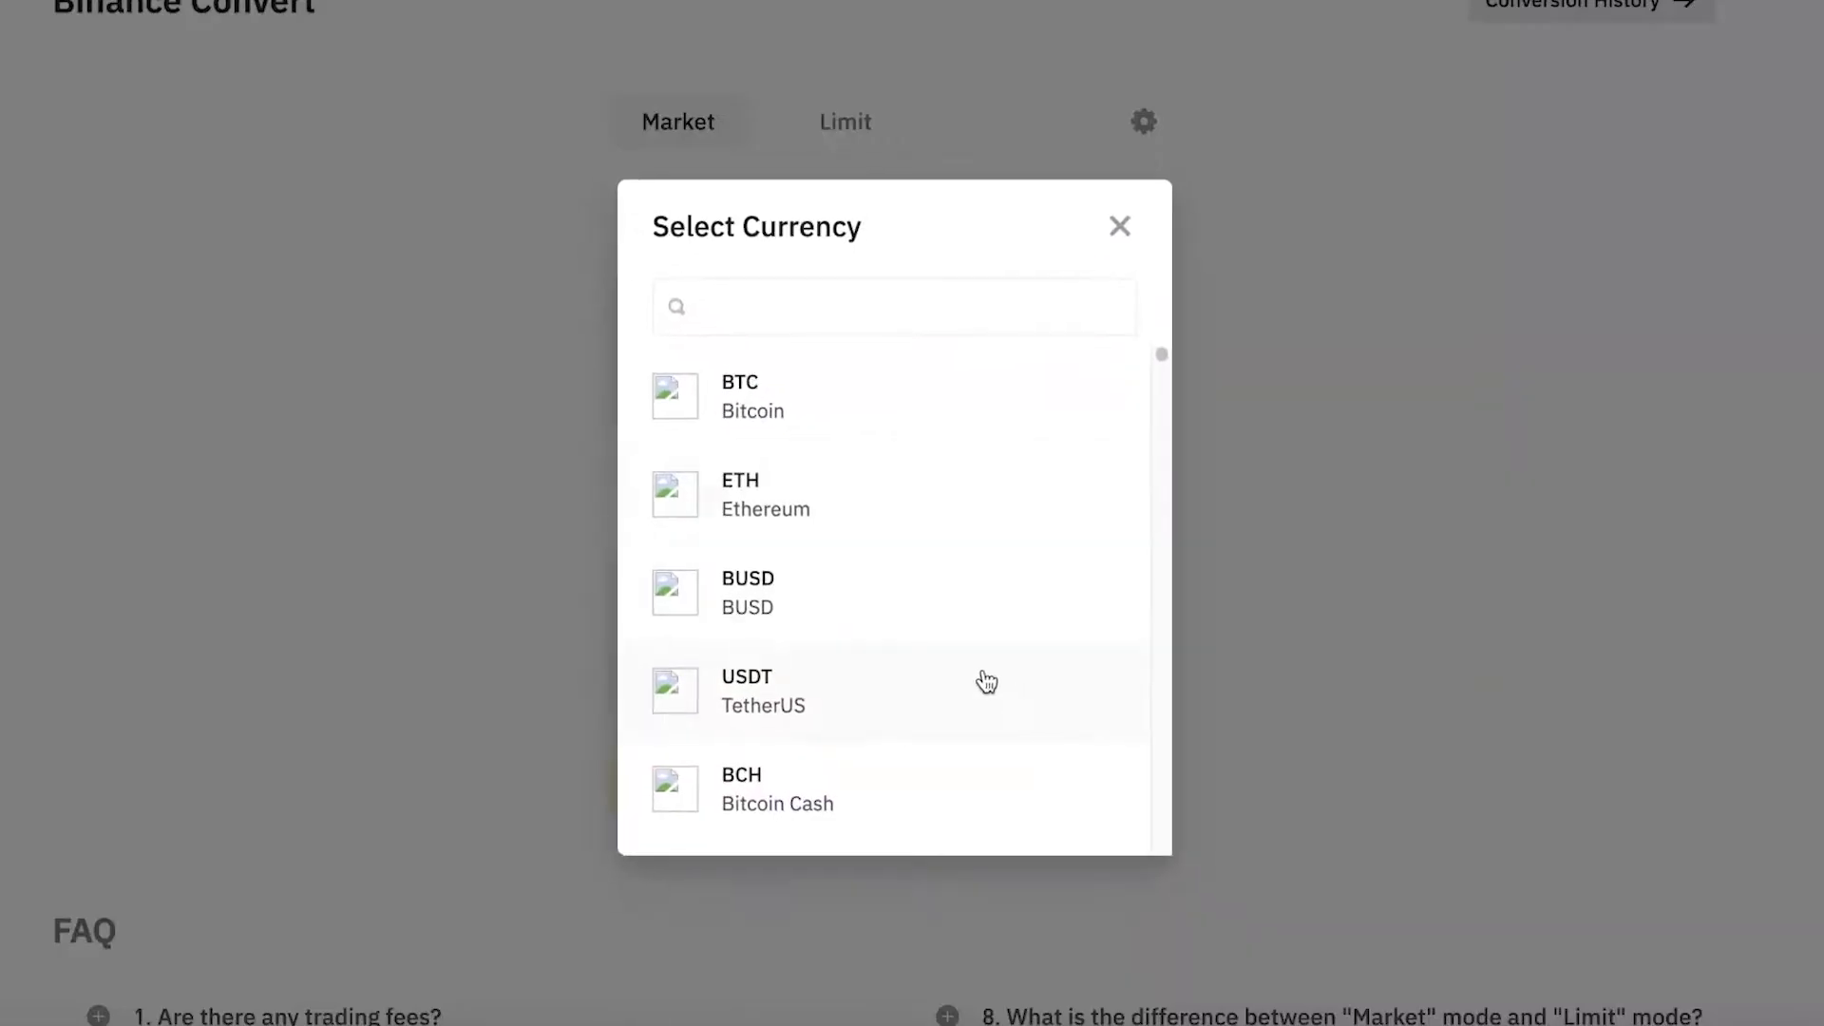
click(766, 418)
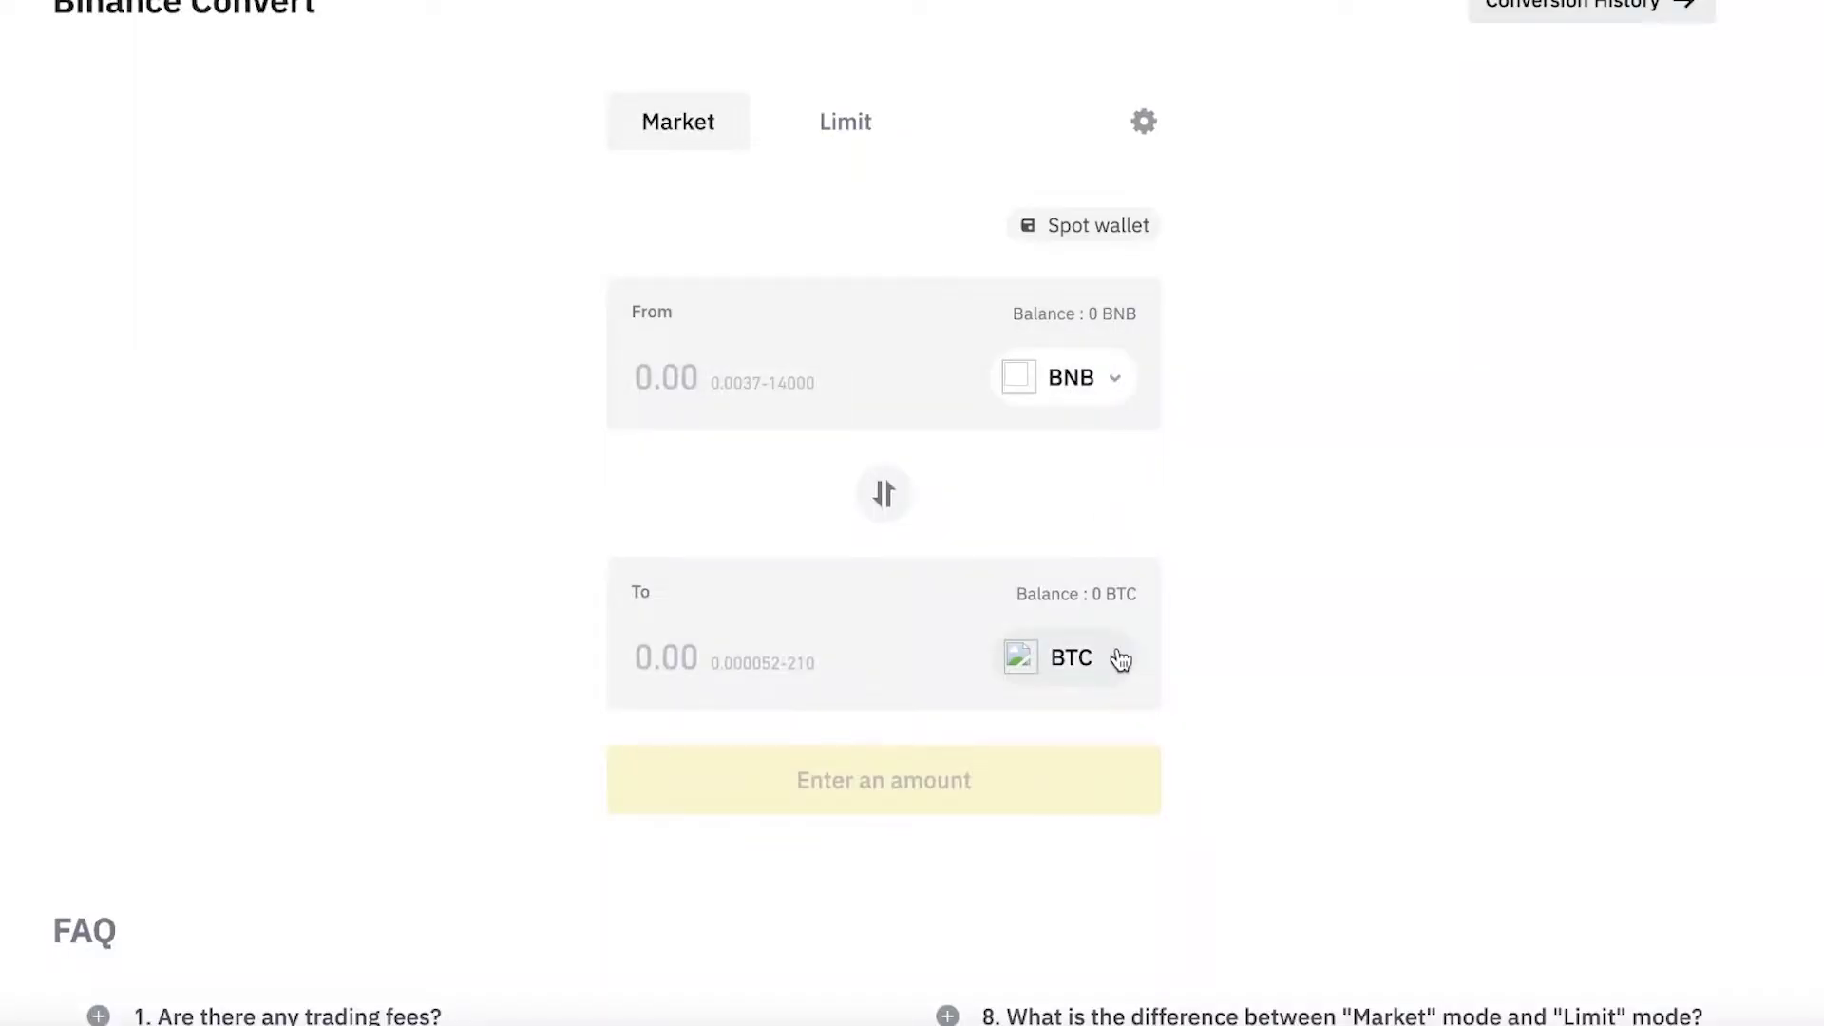
click(697, 373)
text(9)
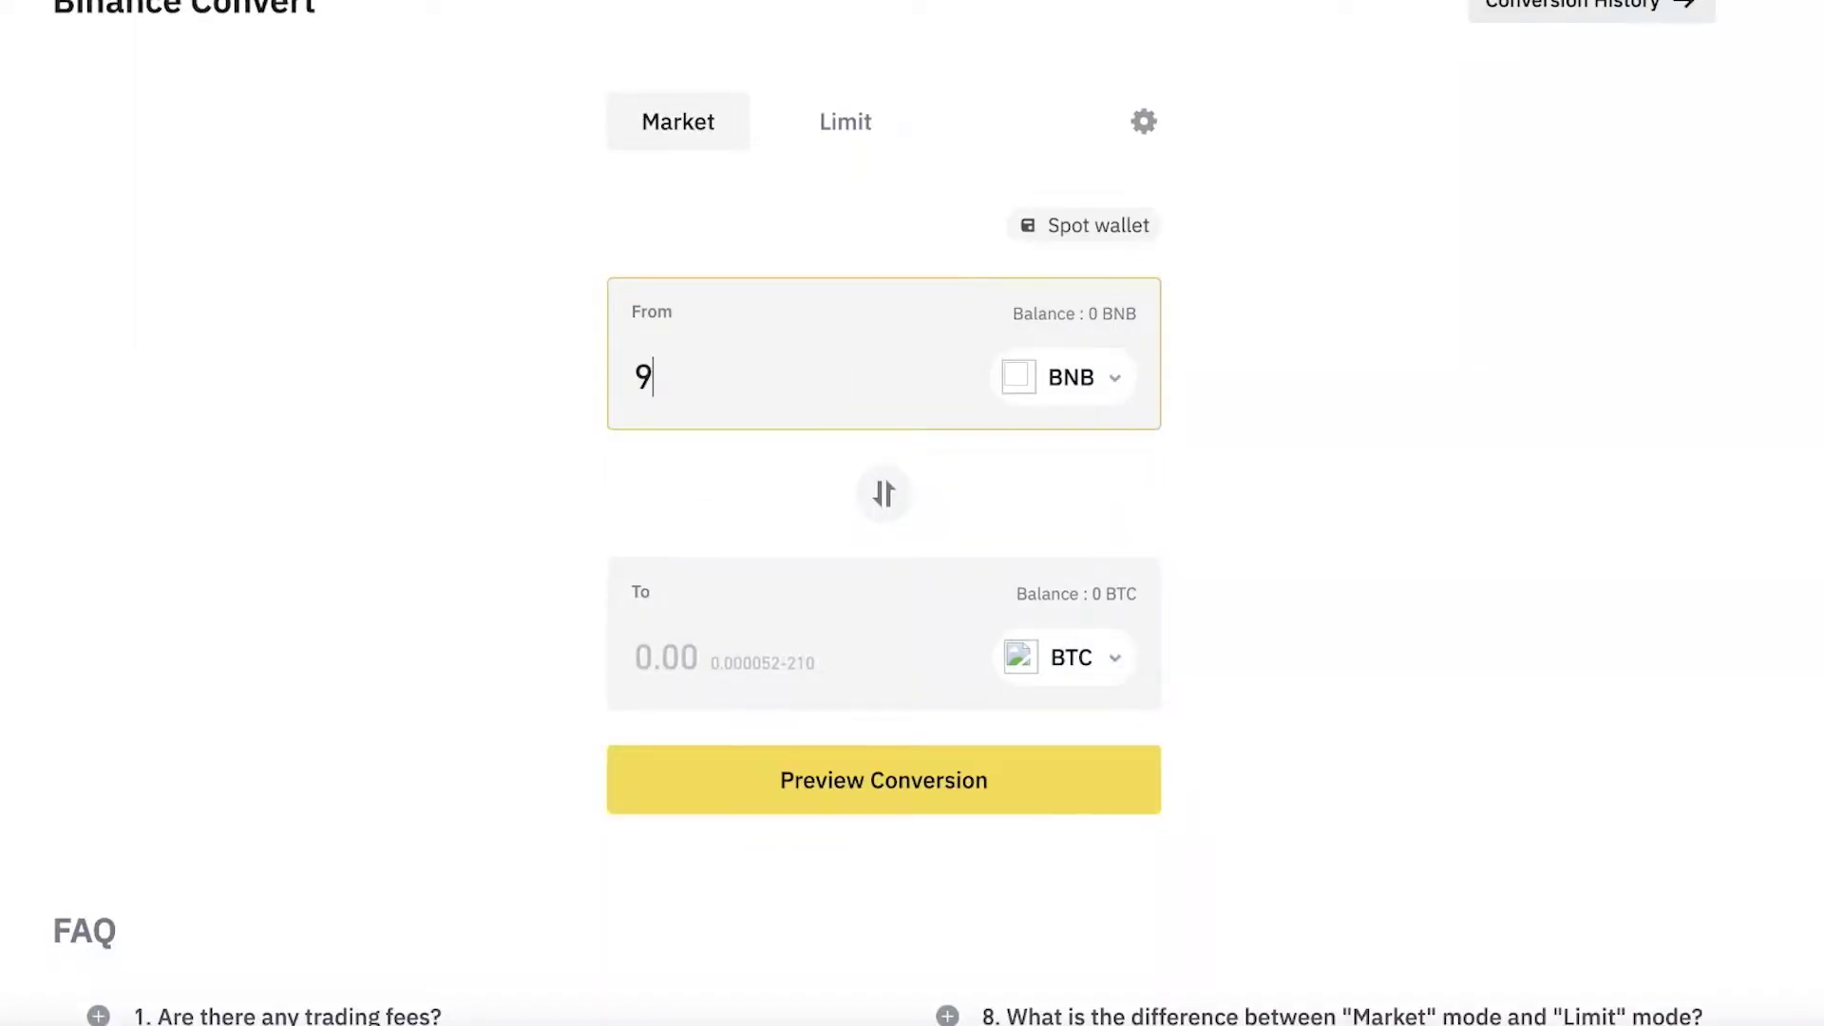
scroll(891, 537, down, 3)
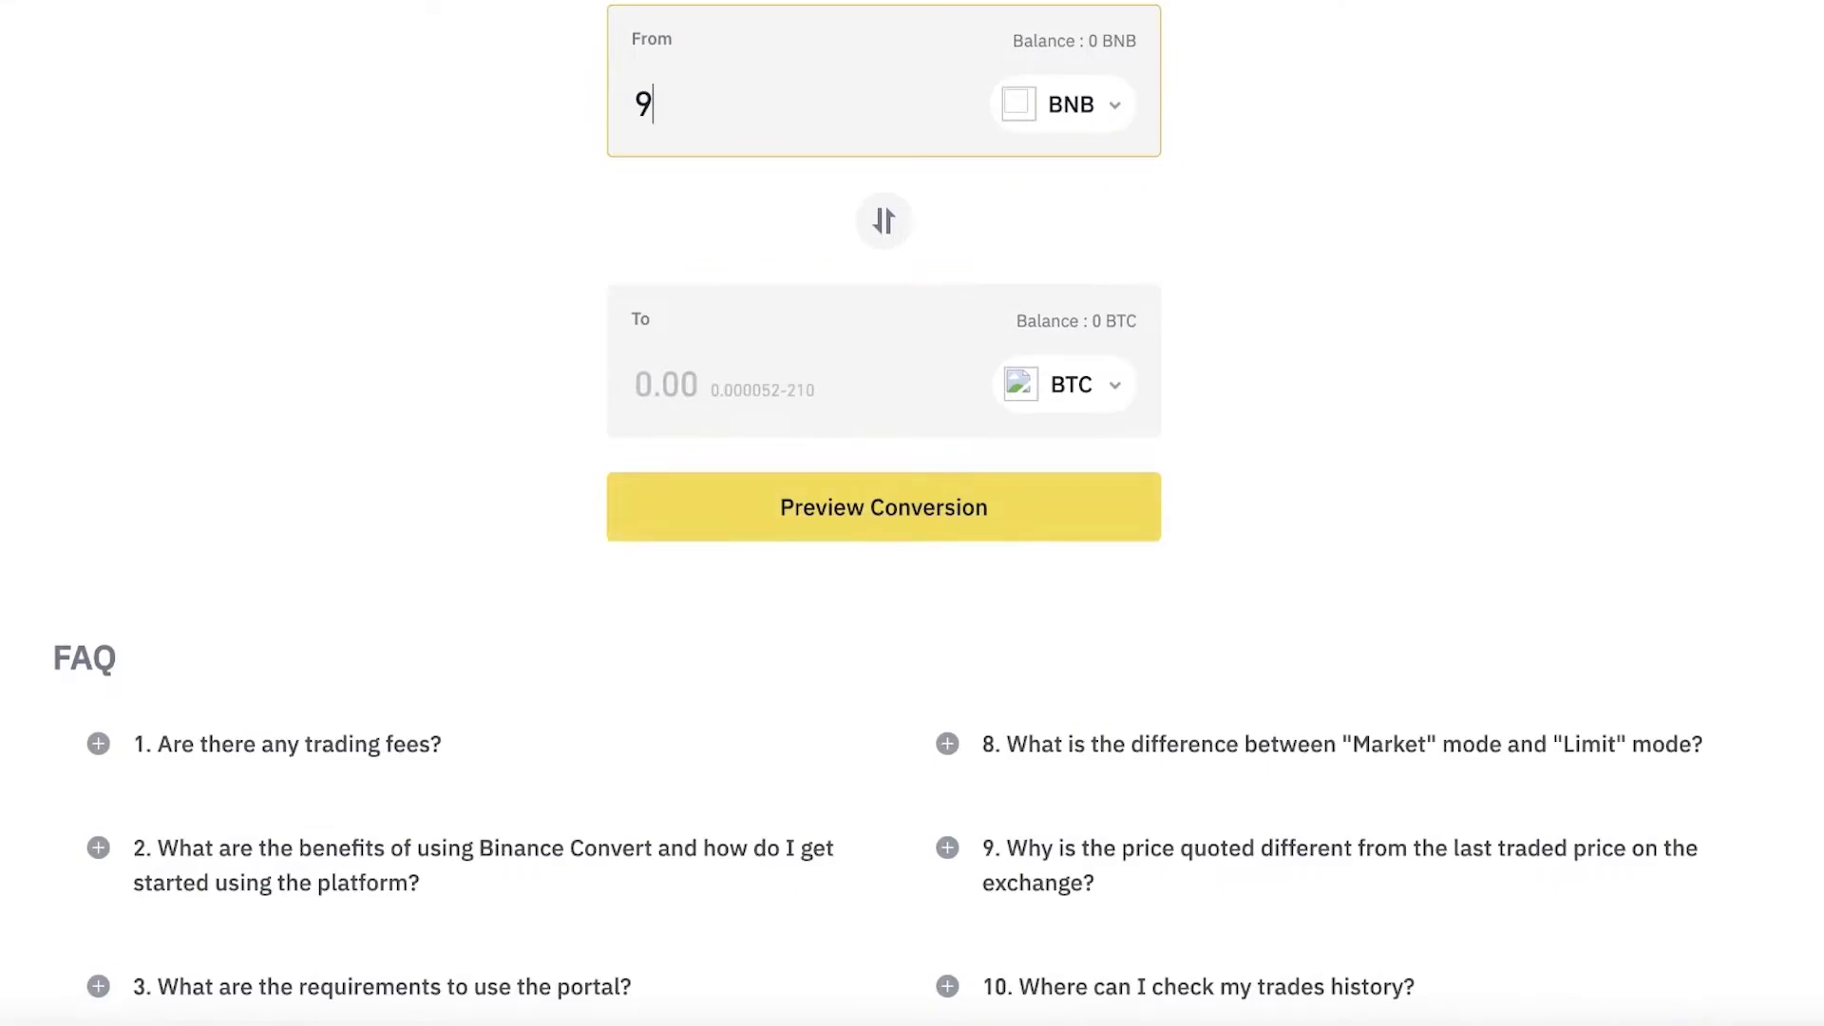
scroll(892, 537, up, 5)
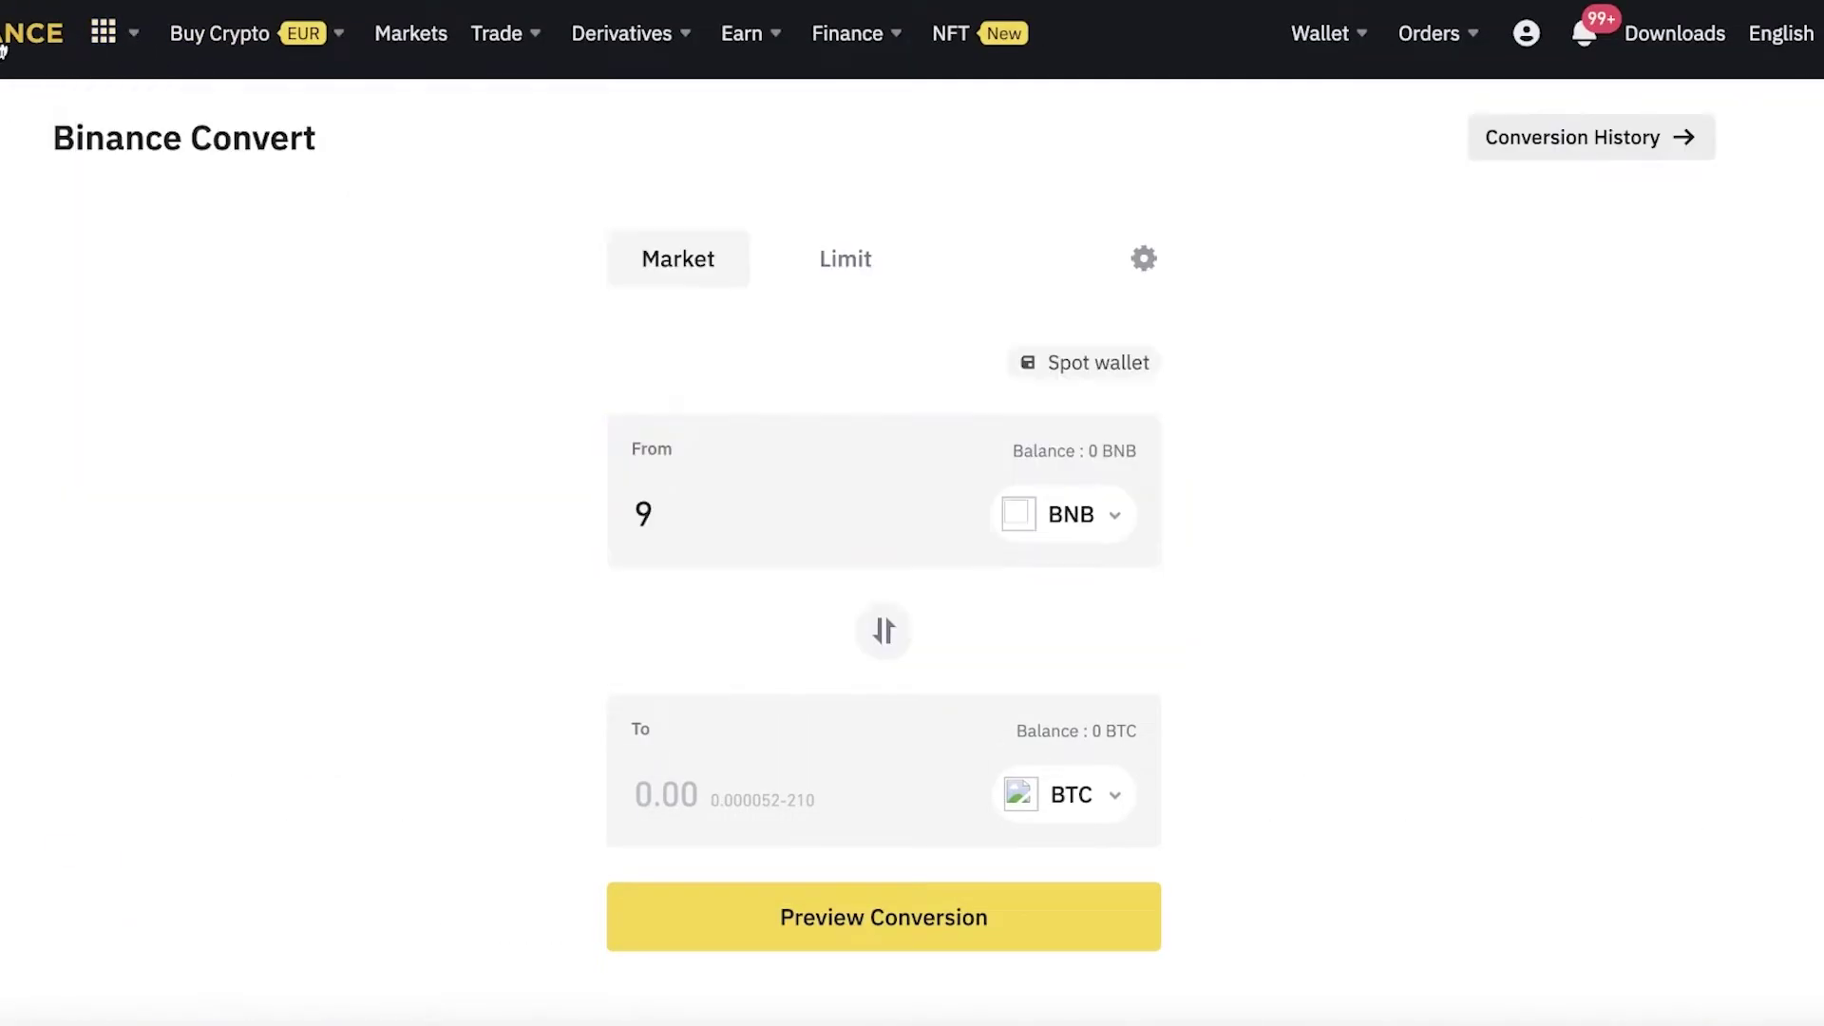
- Switch the Buy Crypto payment currency from EUR to USD
click(8, 38)
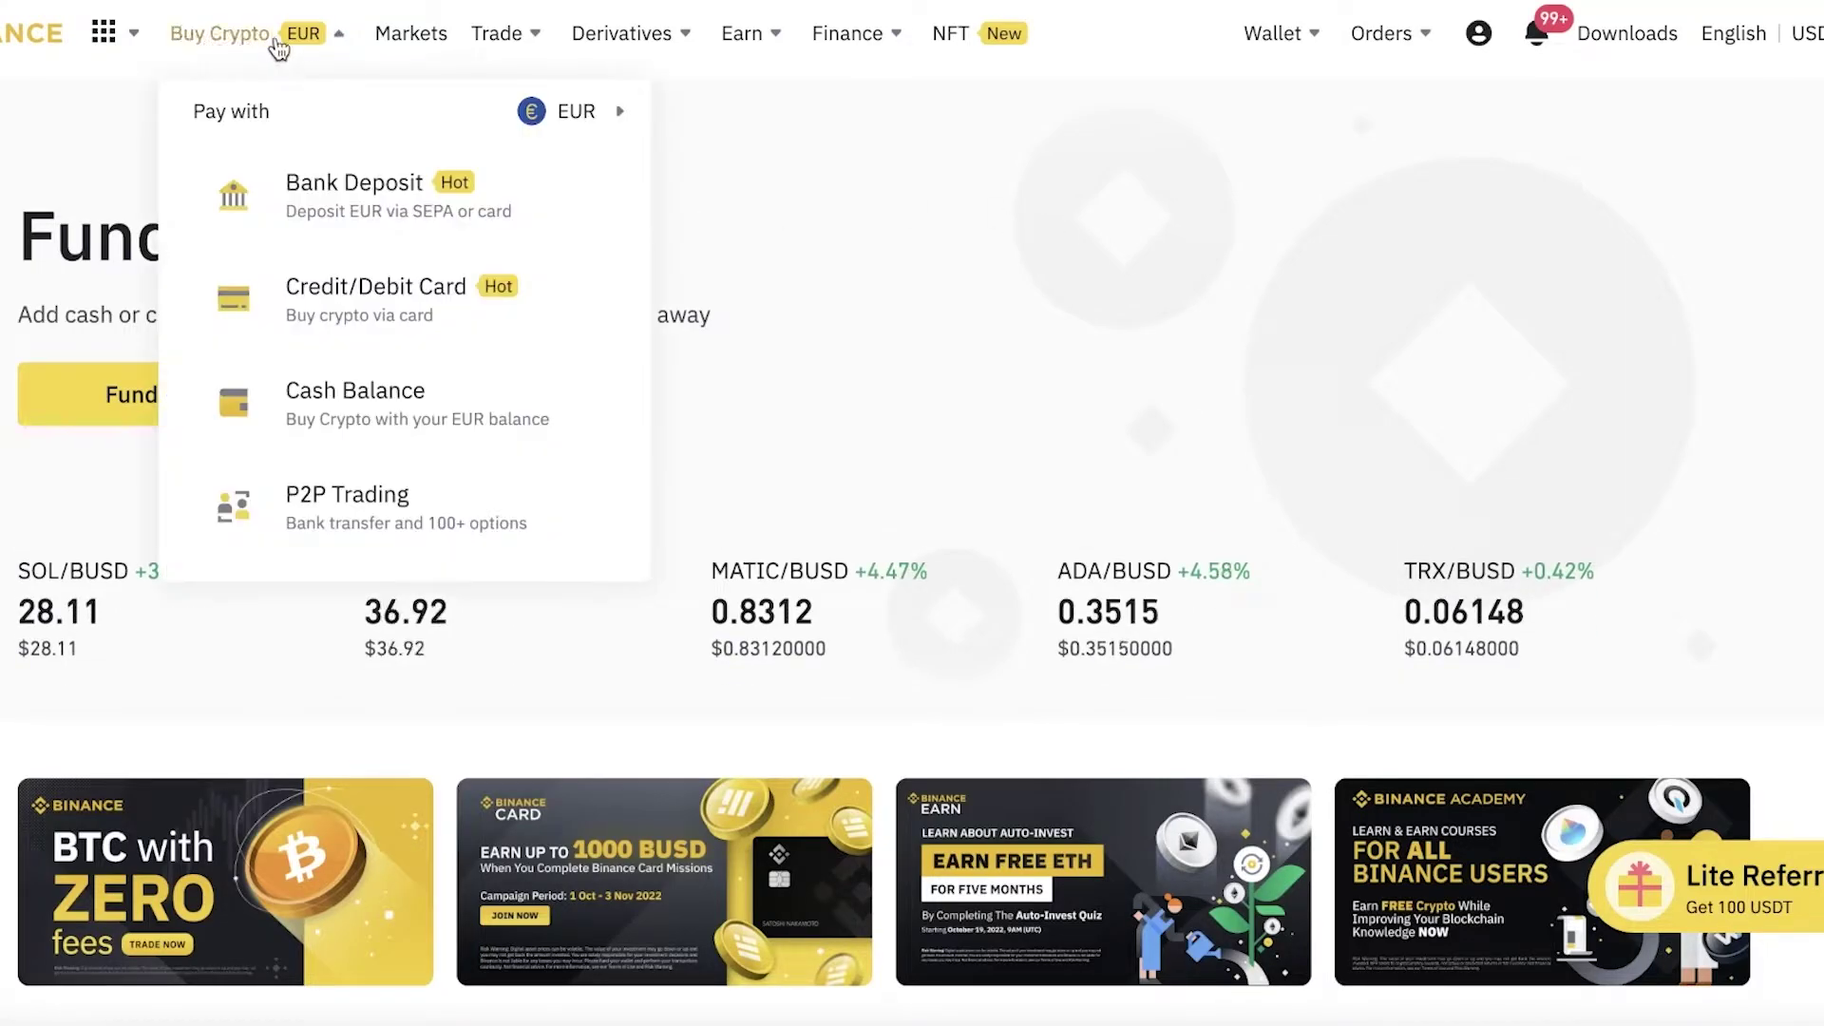
mouse_move(218, 91)
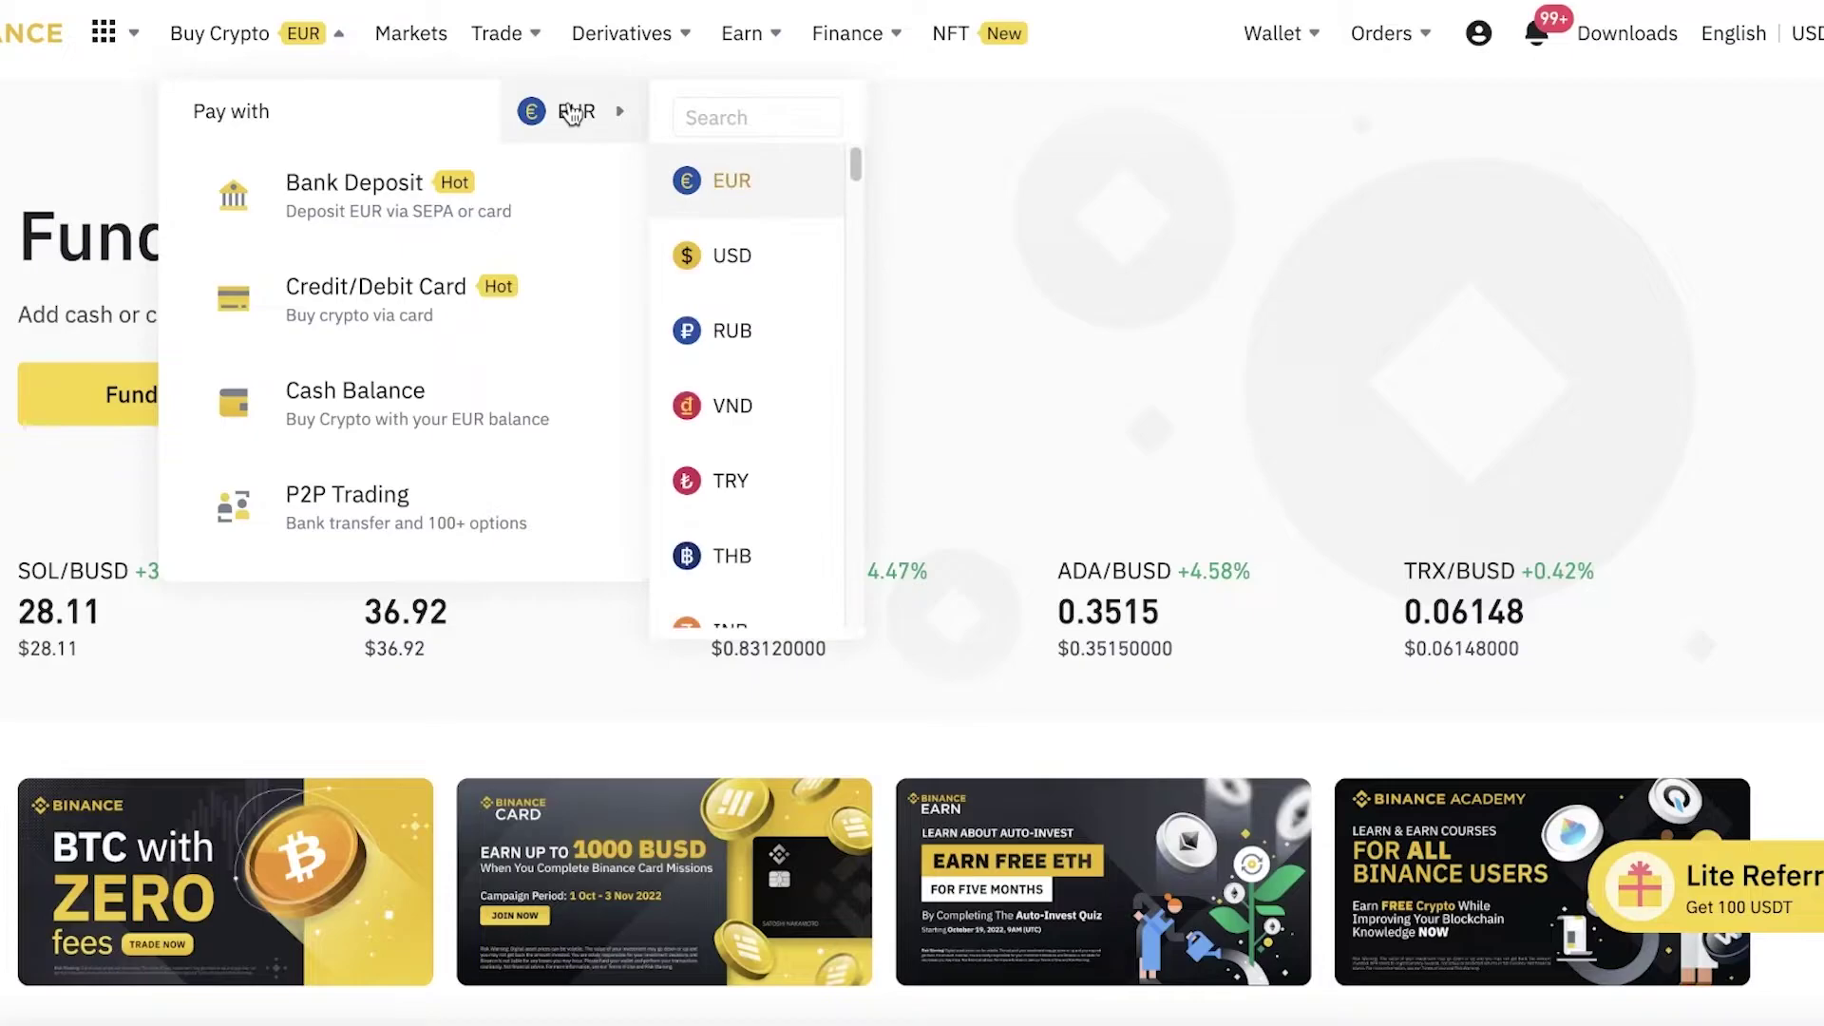
mouse_move(624, 130)
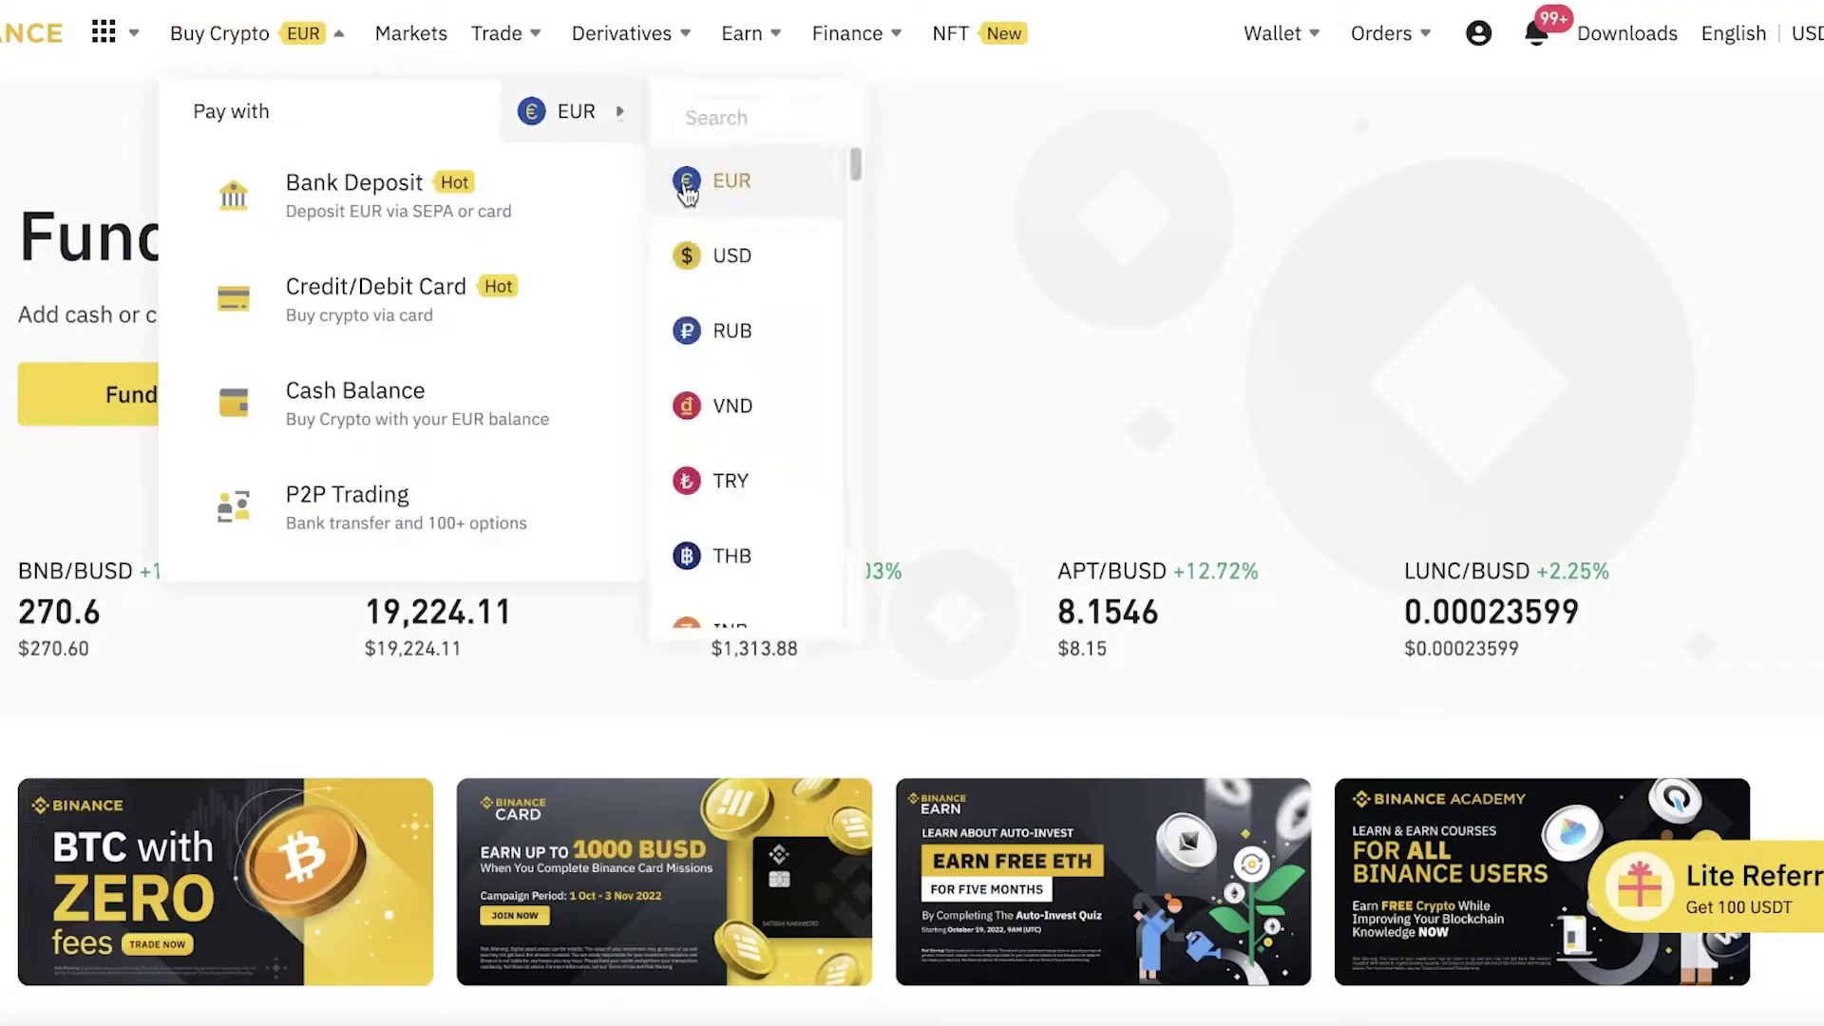
click(703, 245)
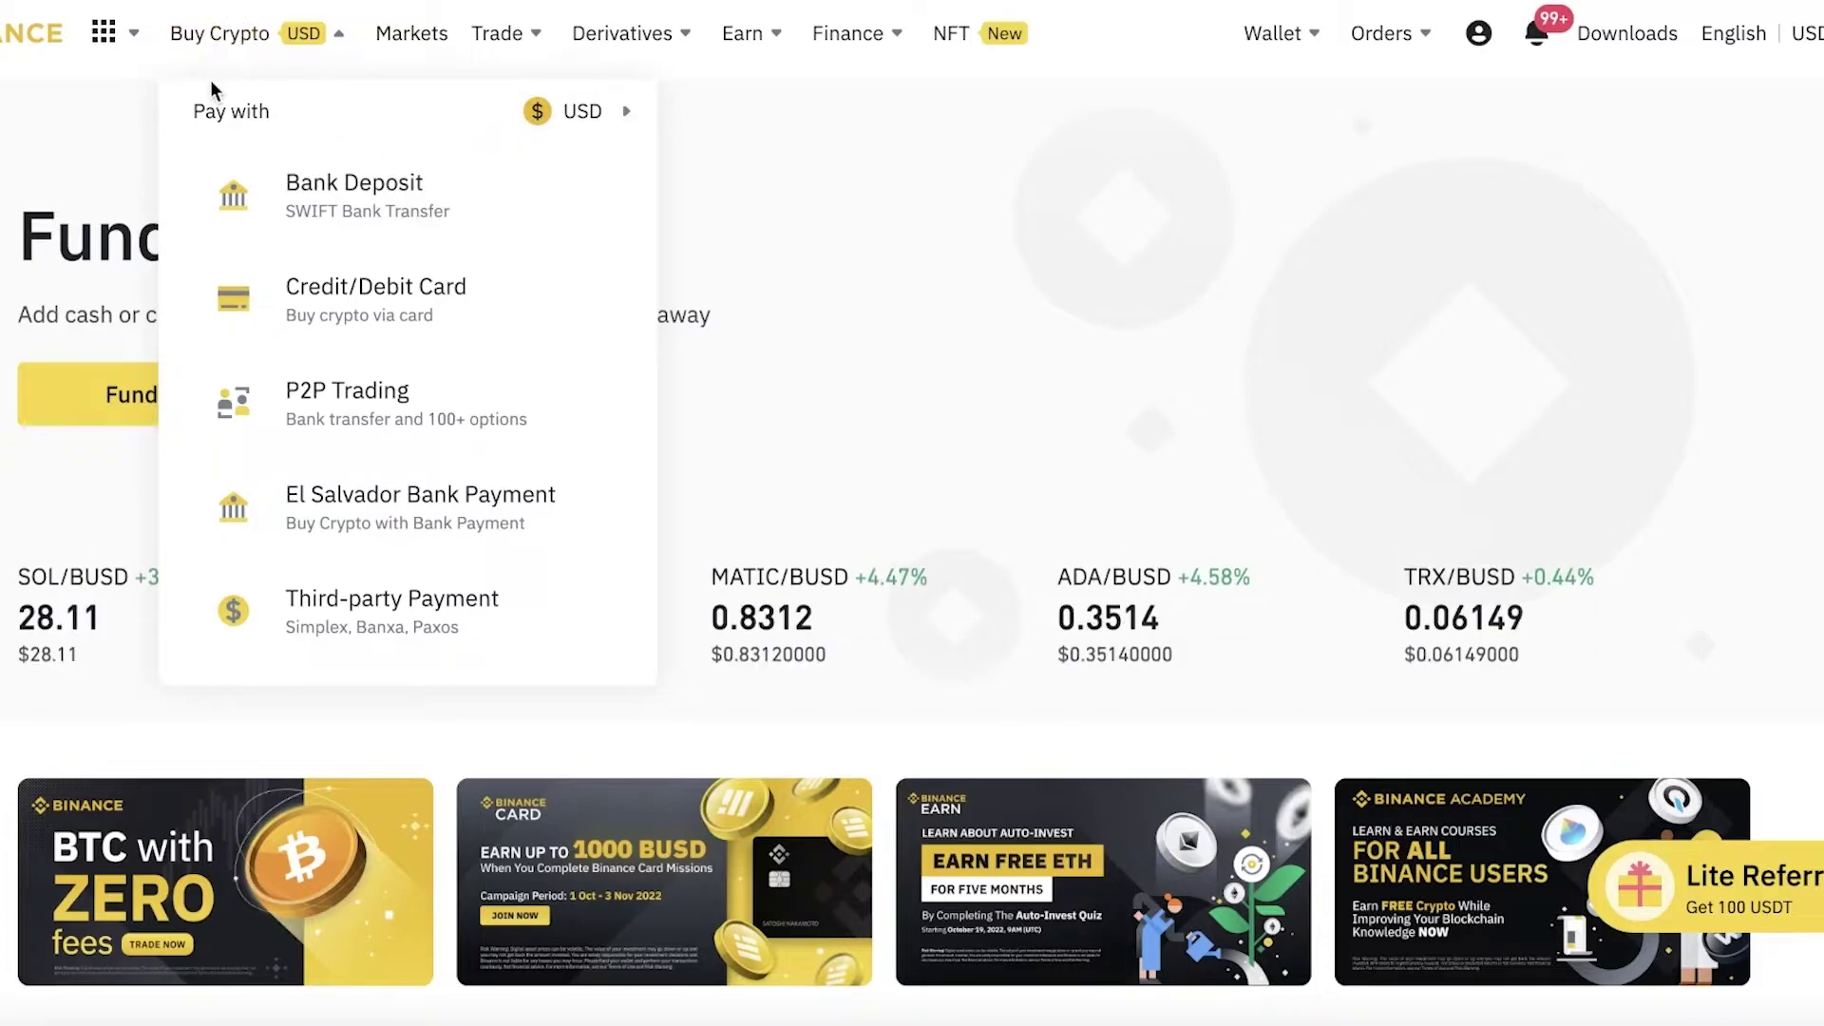
- Open the USD bank deposit page and check its currency list, keeping USD
click(270, 197)
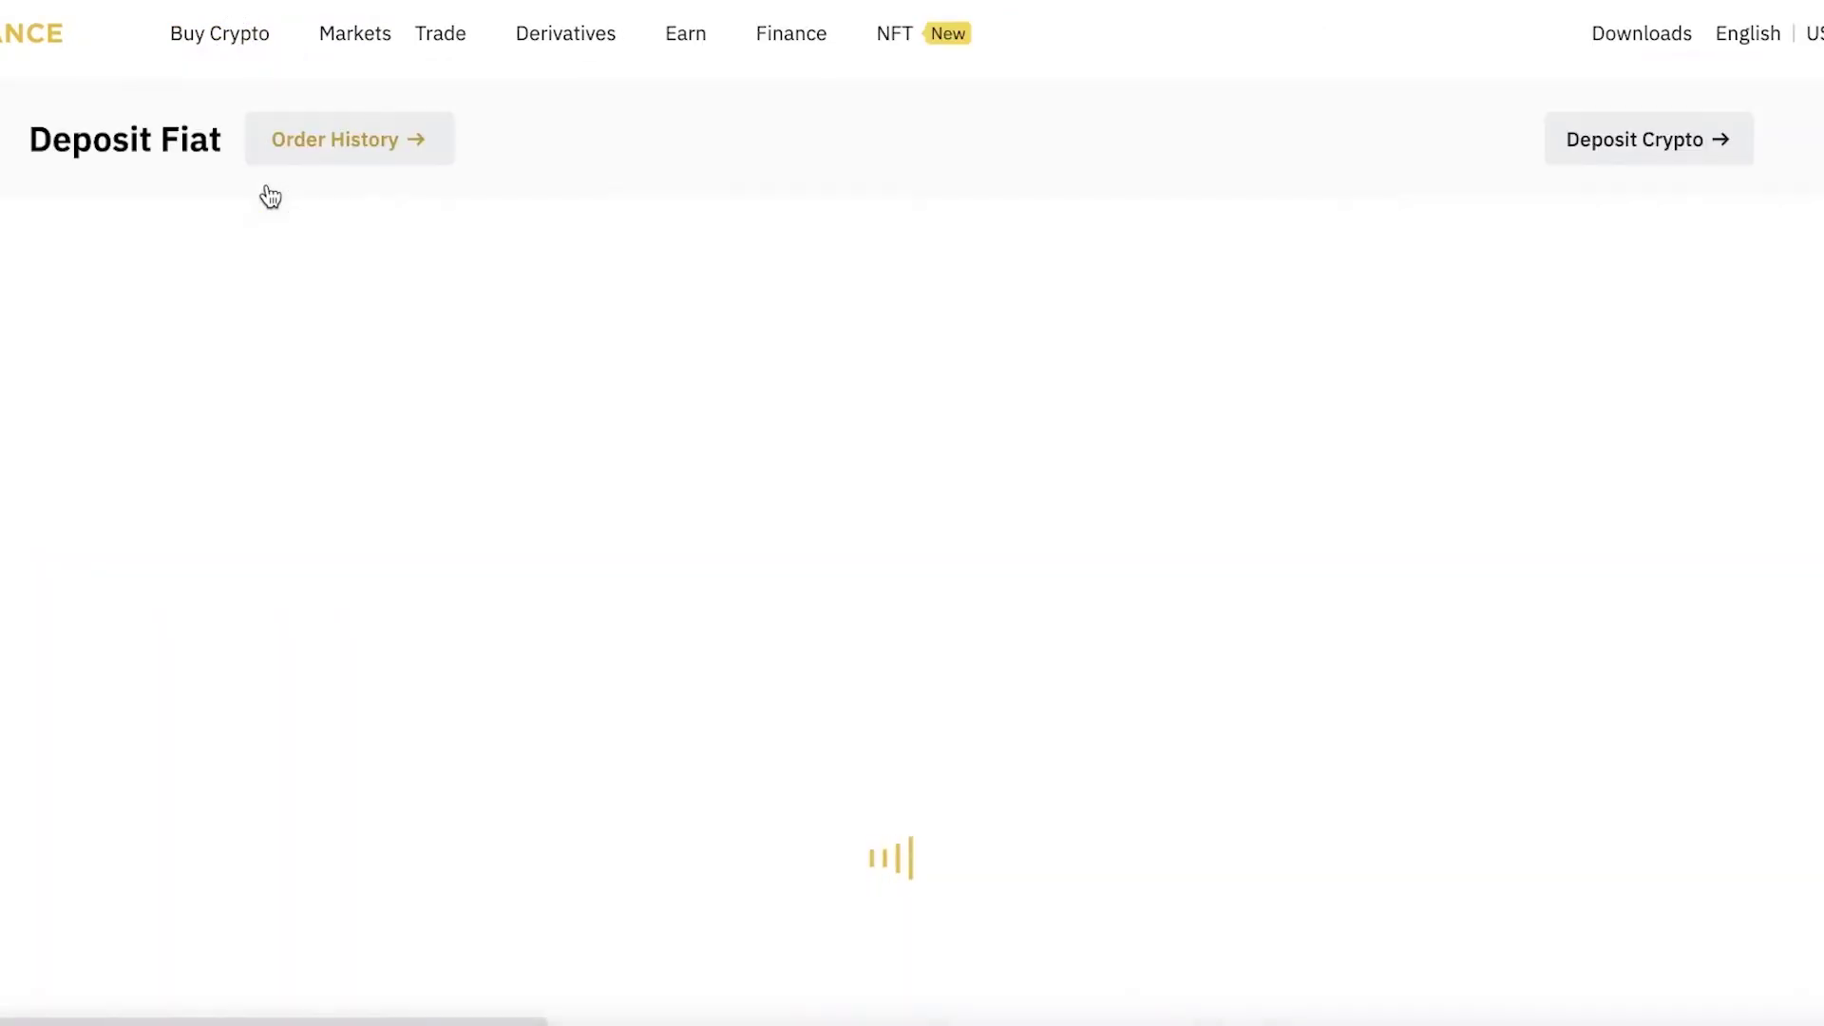
mouse_move(228, 65)
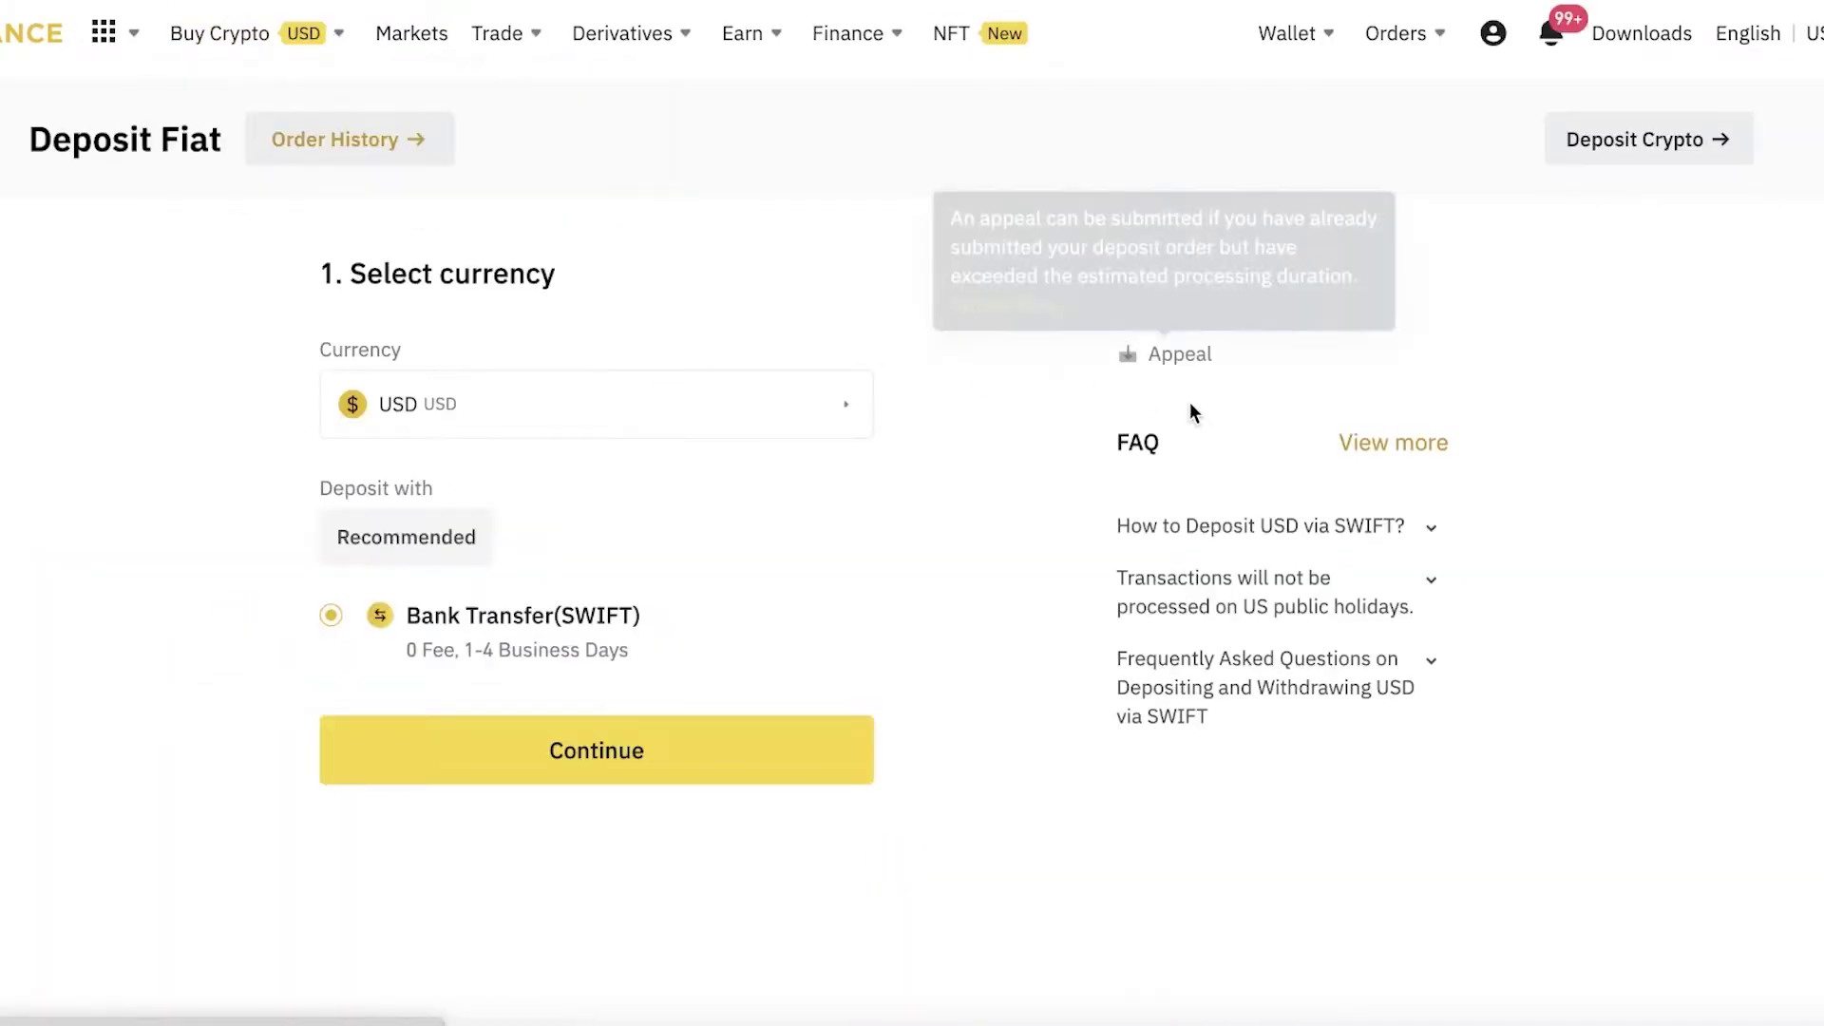
scroll(1045, 389, down, 1)
click(611, 326)
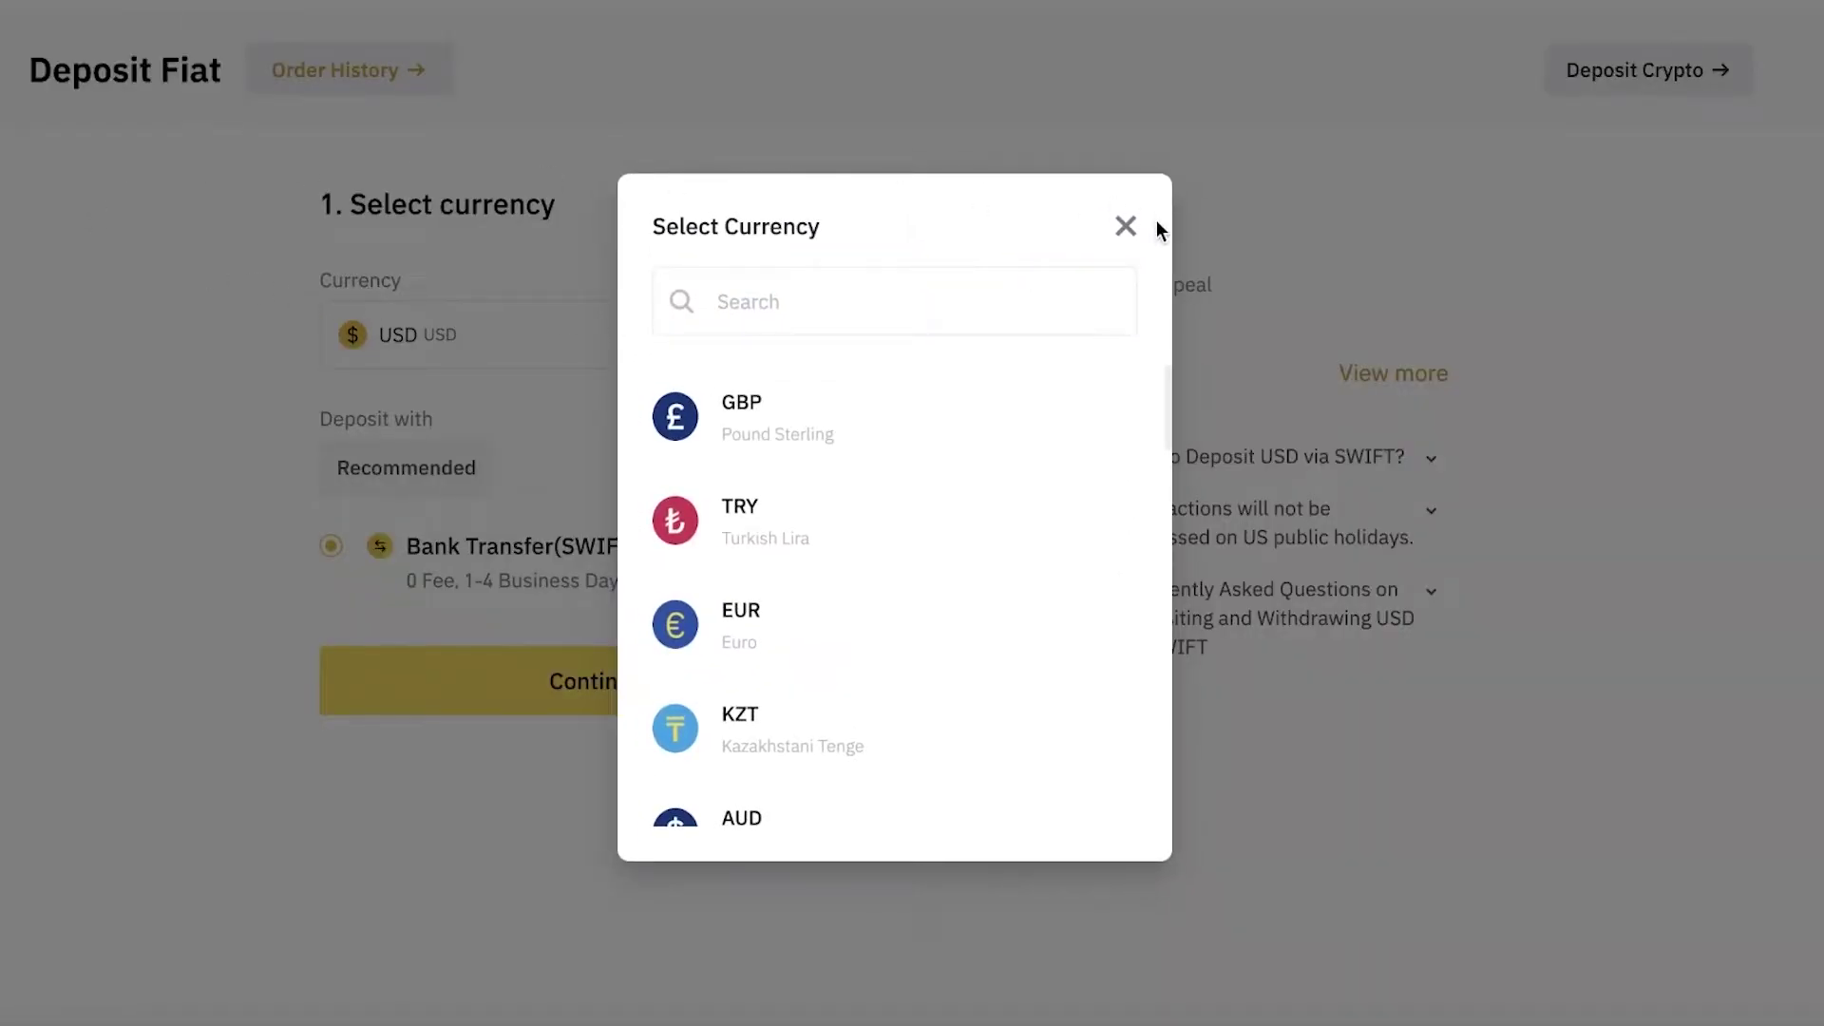
click(1126, 226)
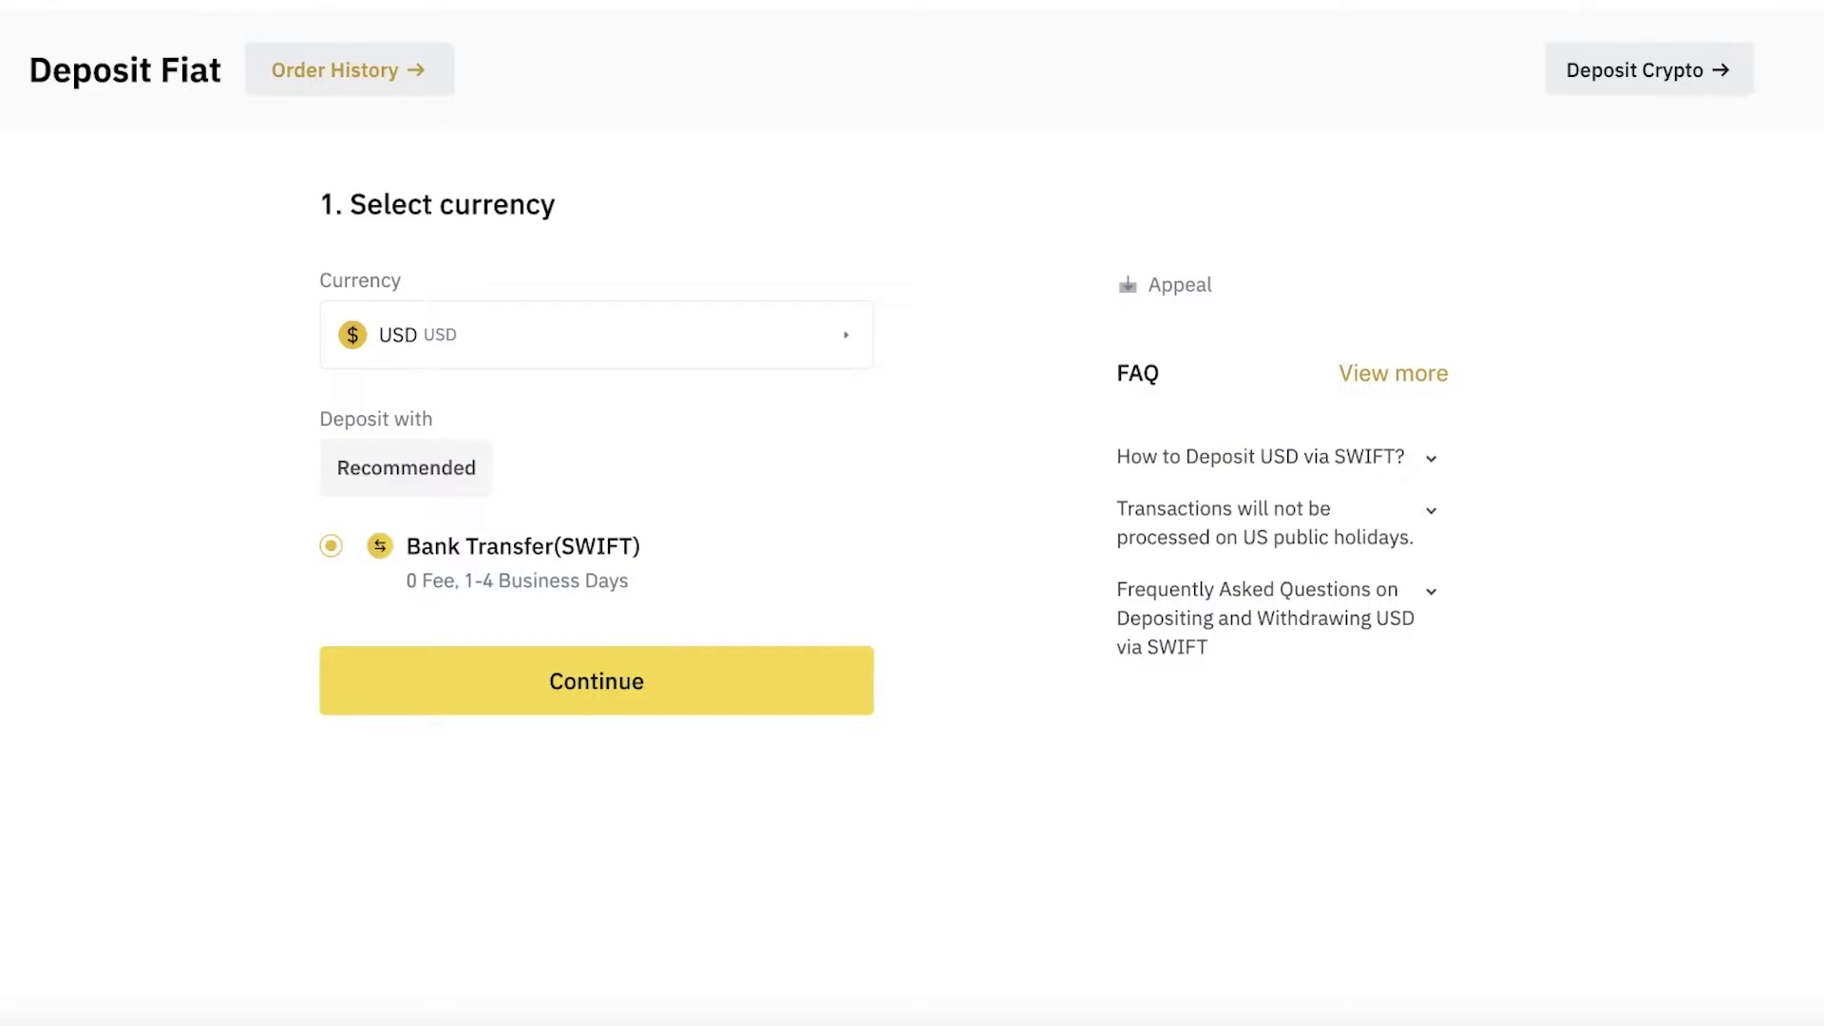
scroll(539, 150, up, 1)
- Start a Credit/Debit Card purchase spending 70 USD, keeping BTC as the crypto received
mouse_move(163, 40)
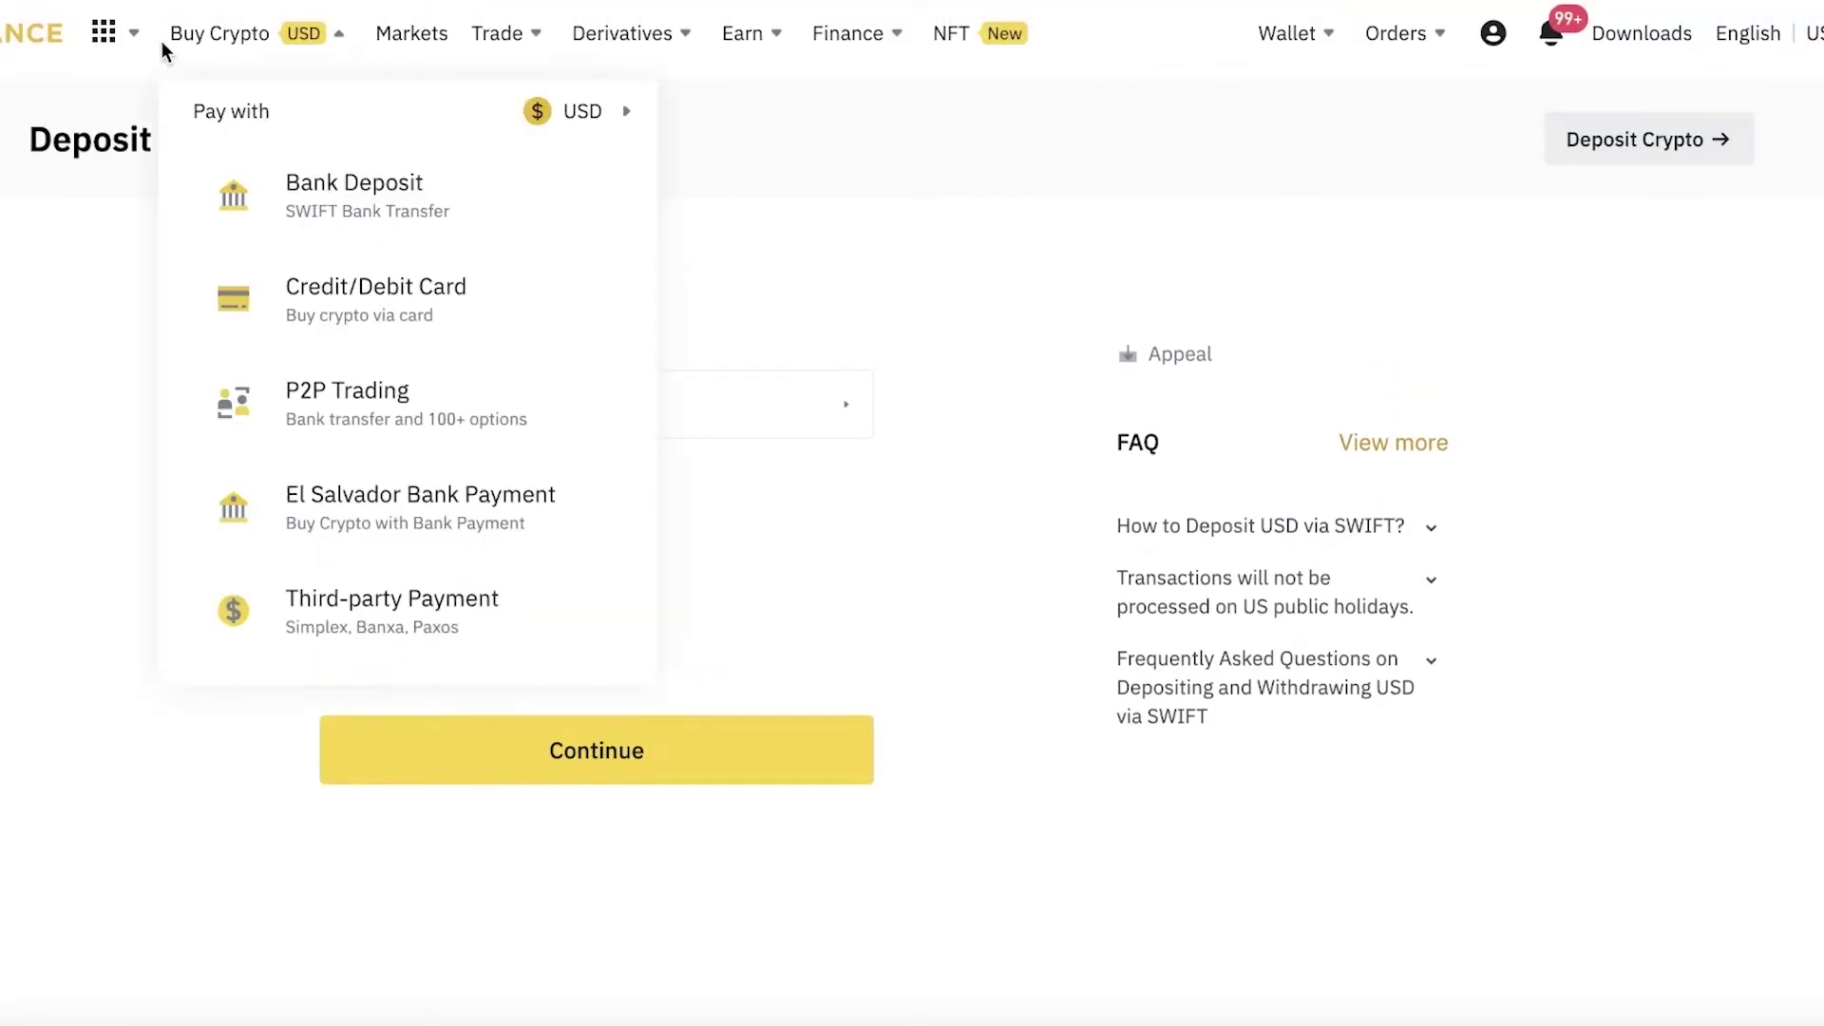
click(352, 276)
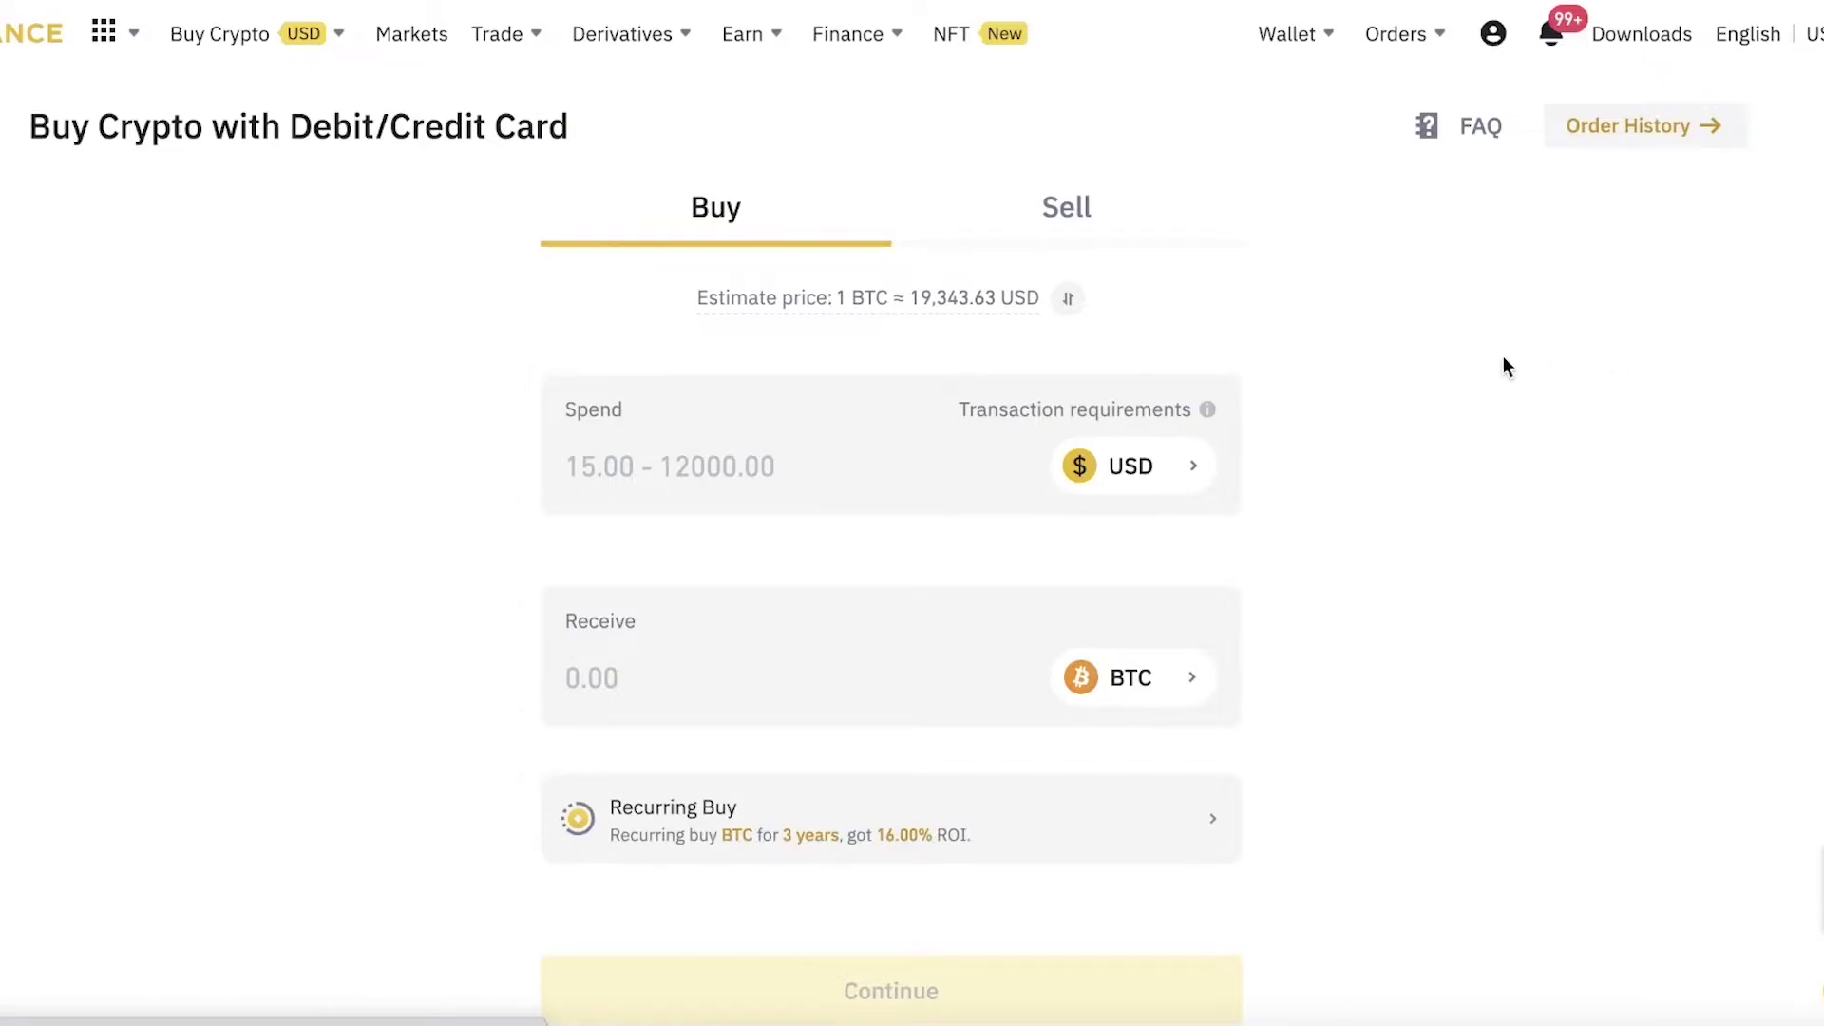
click(902, 442)
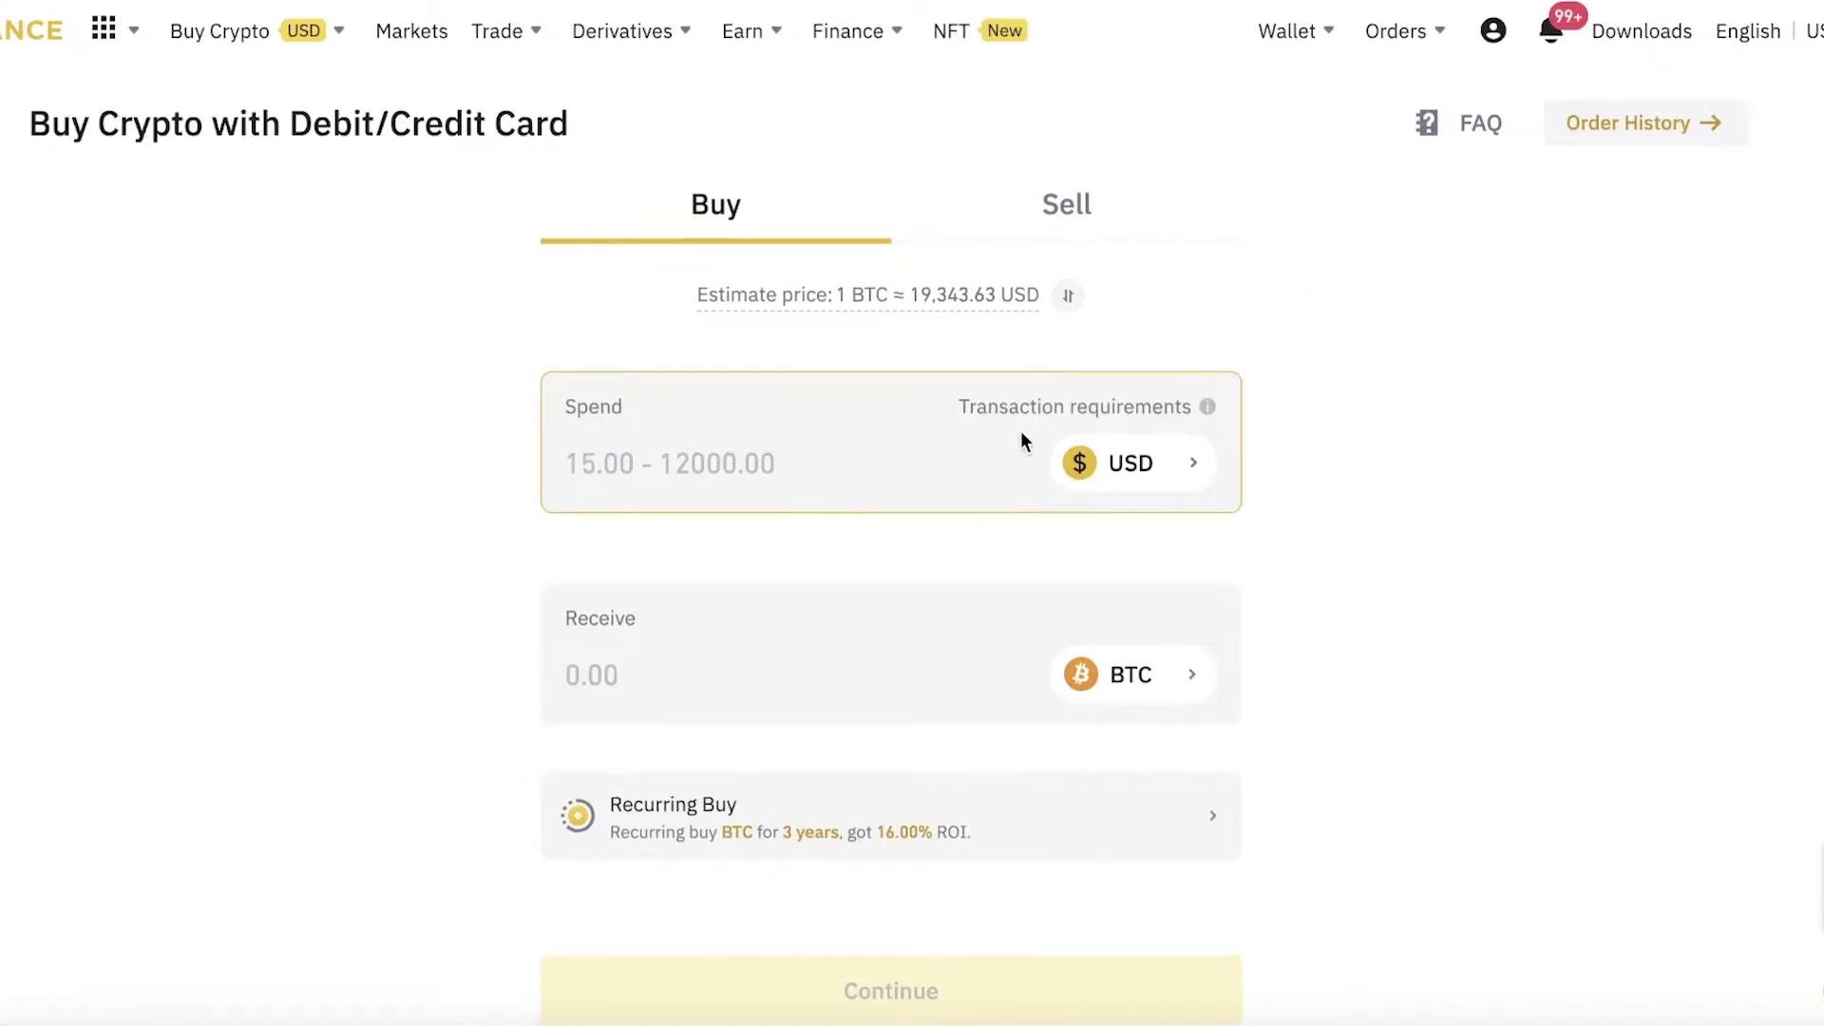
scroll(1020, 435, down, 1)
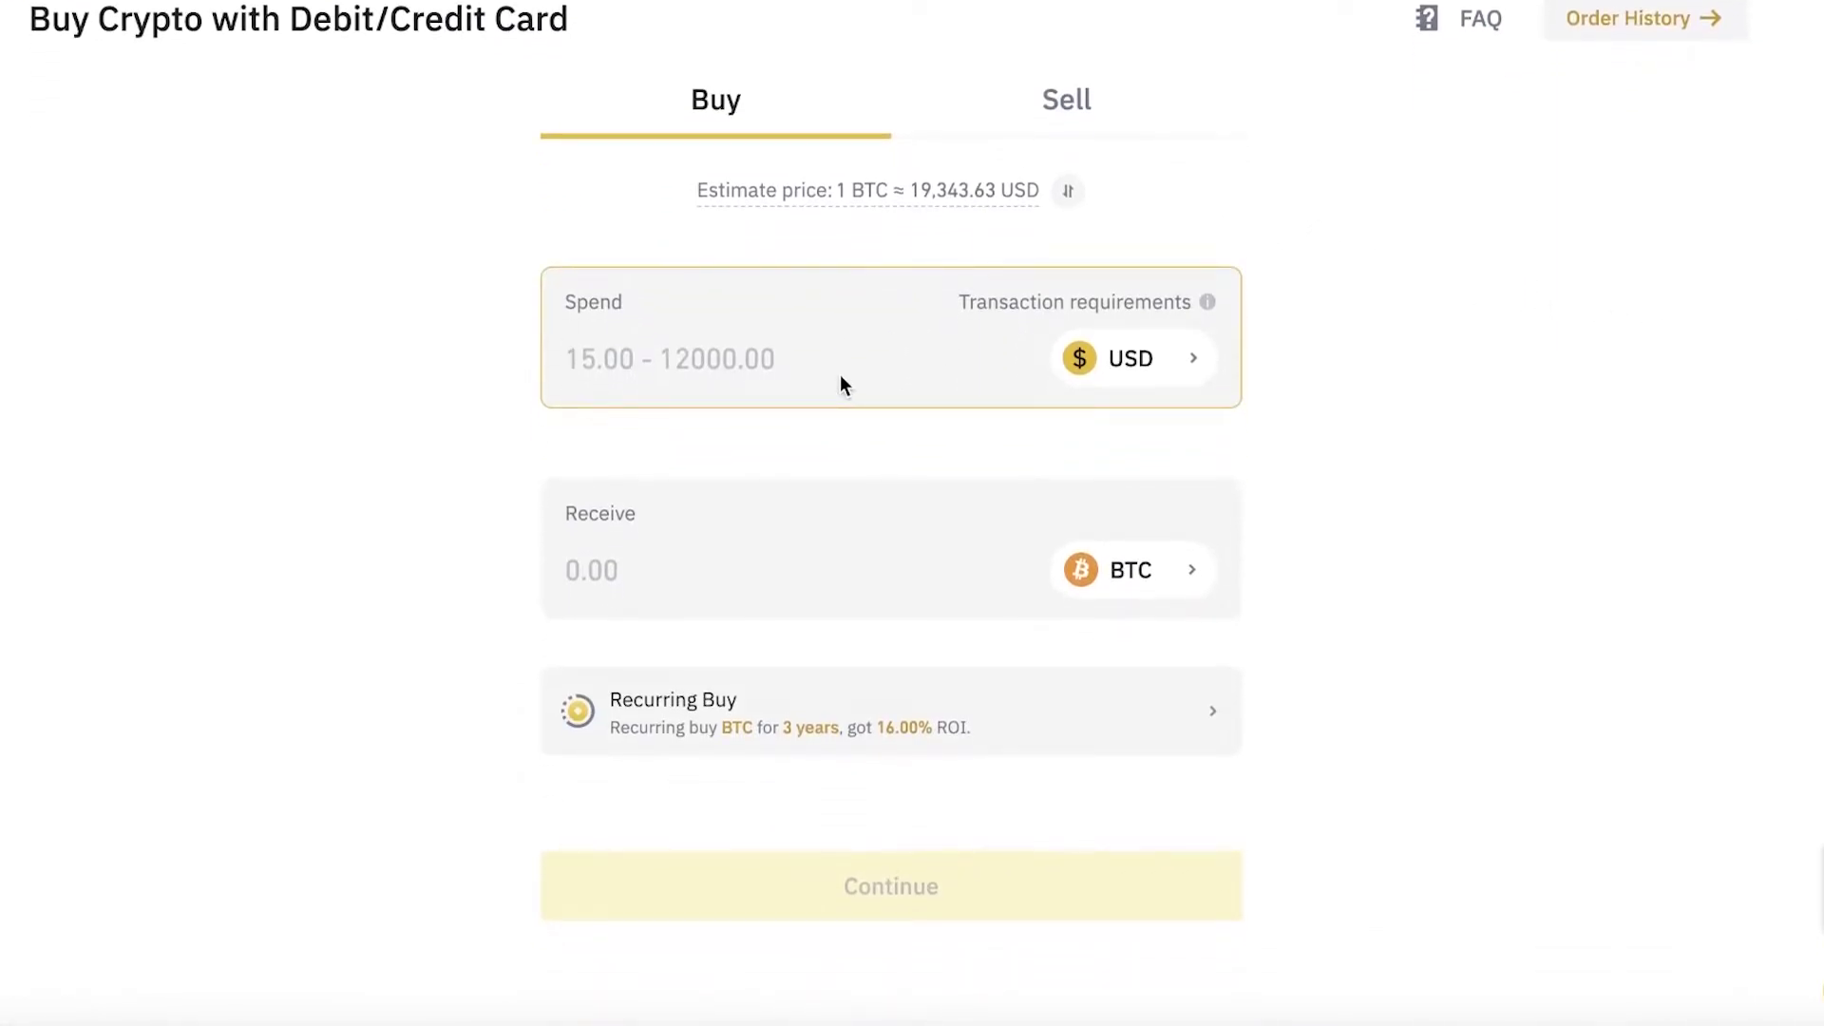
text(70)
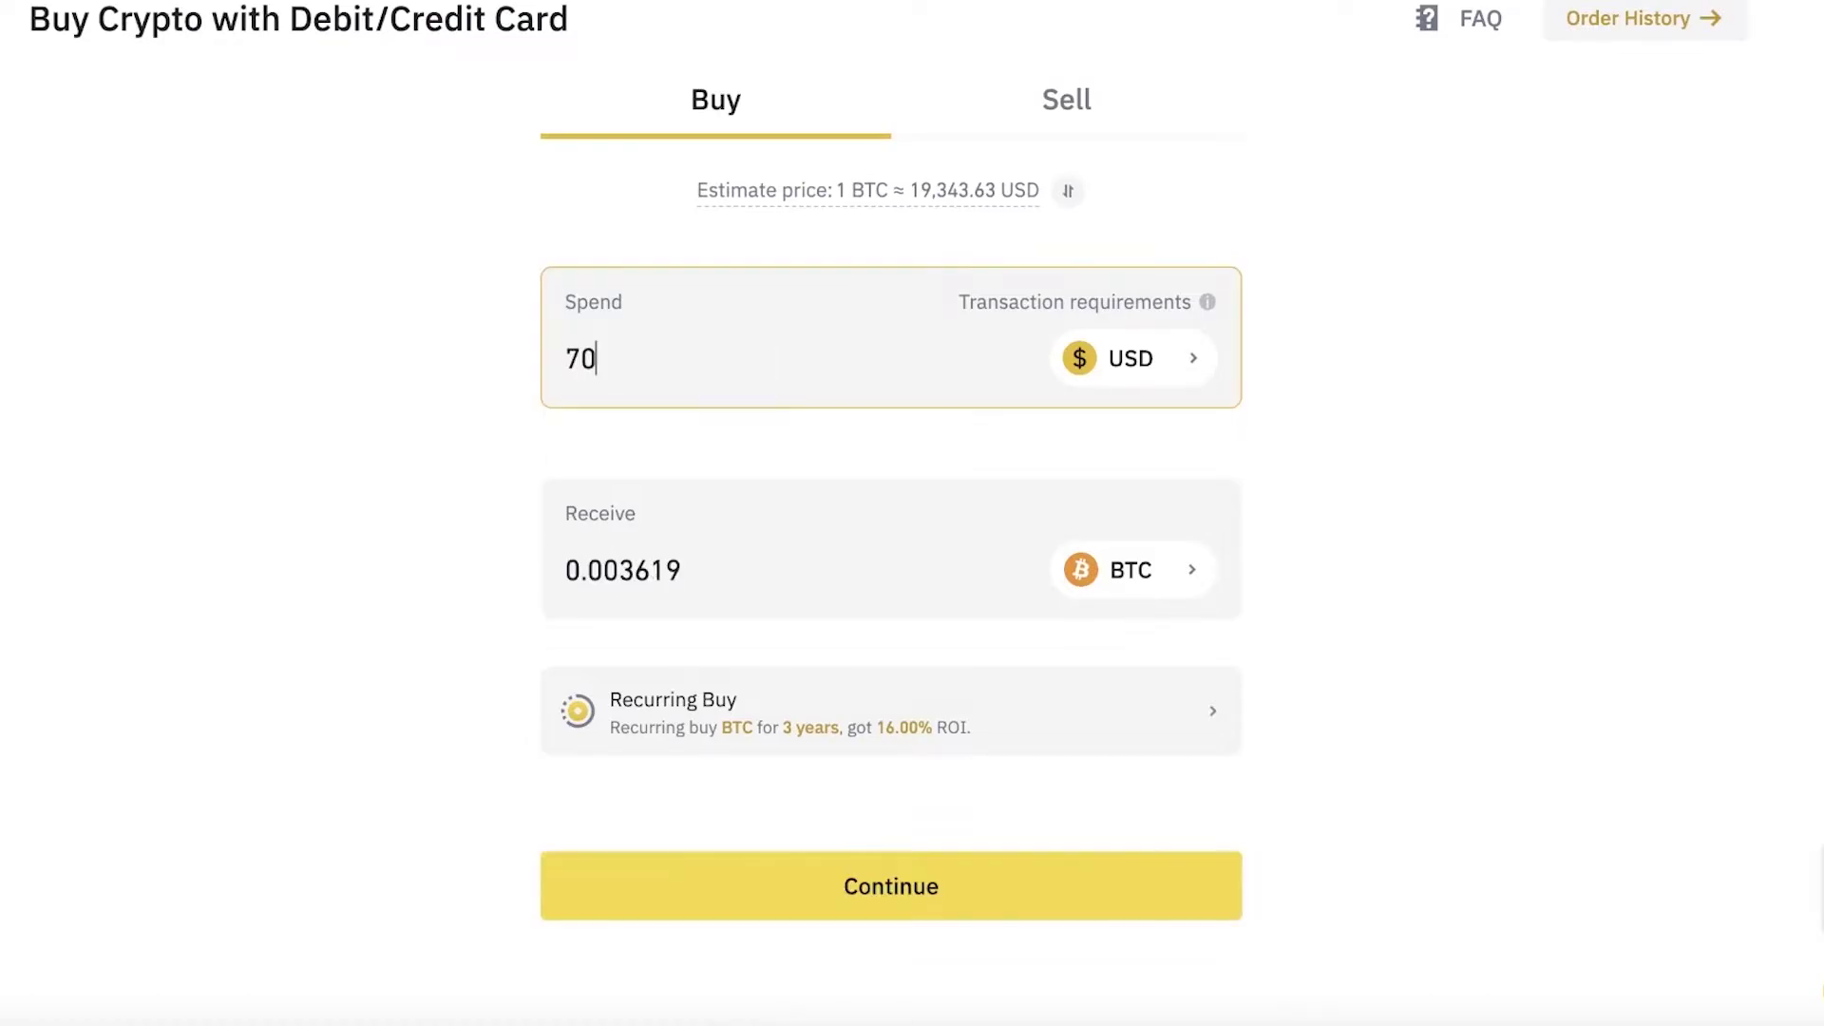
click(1498, 443)
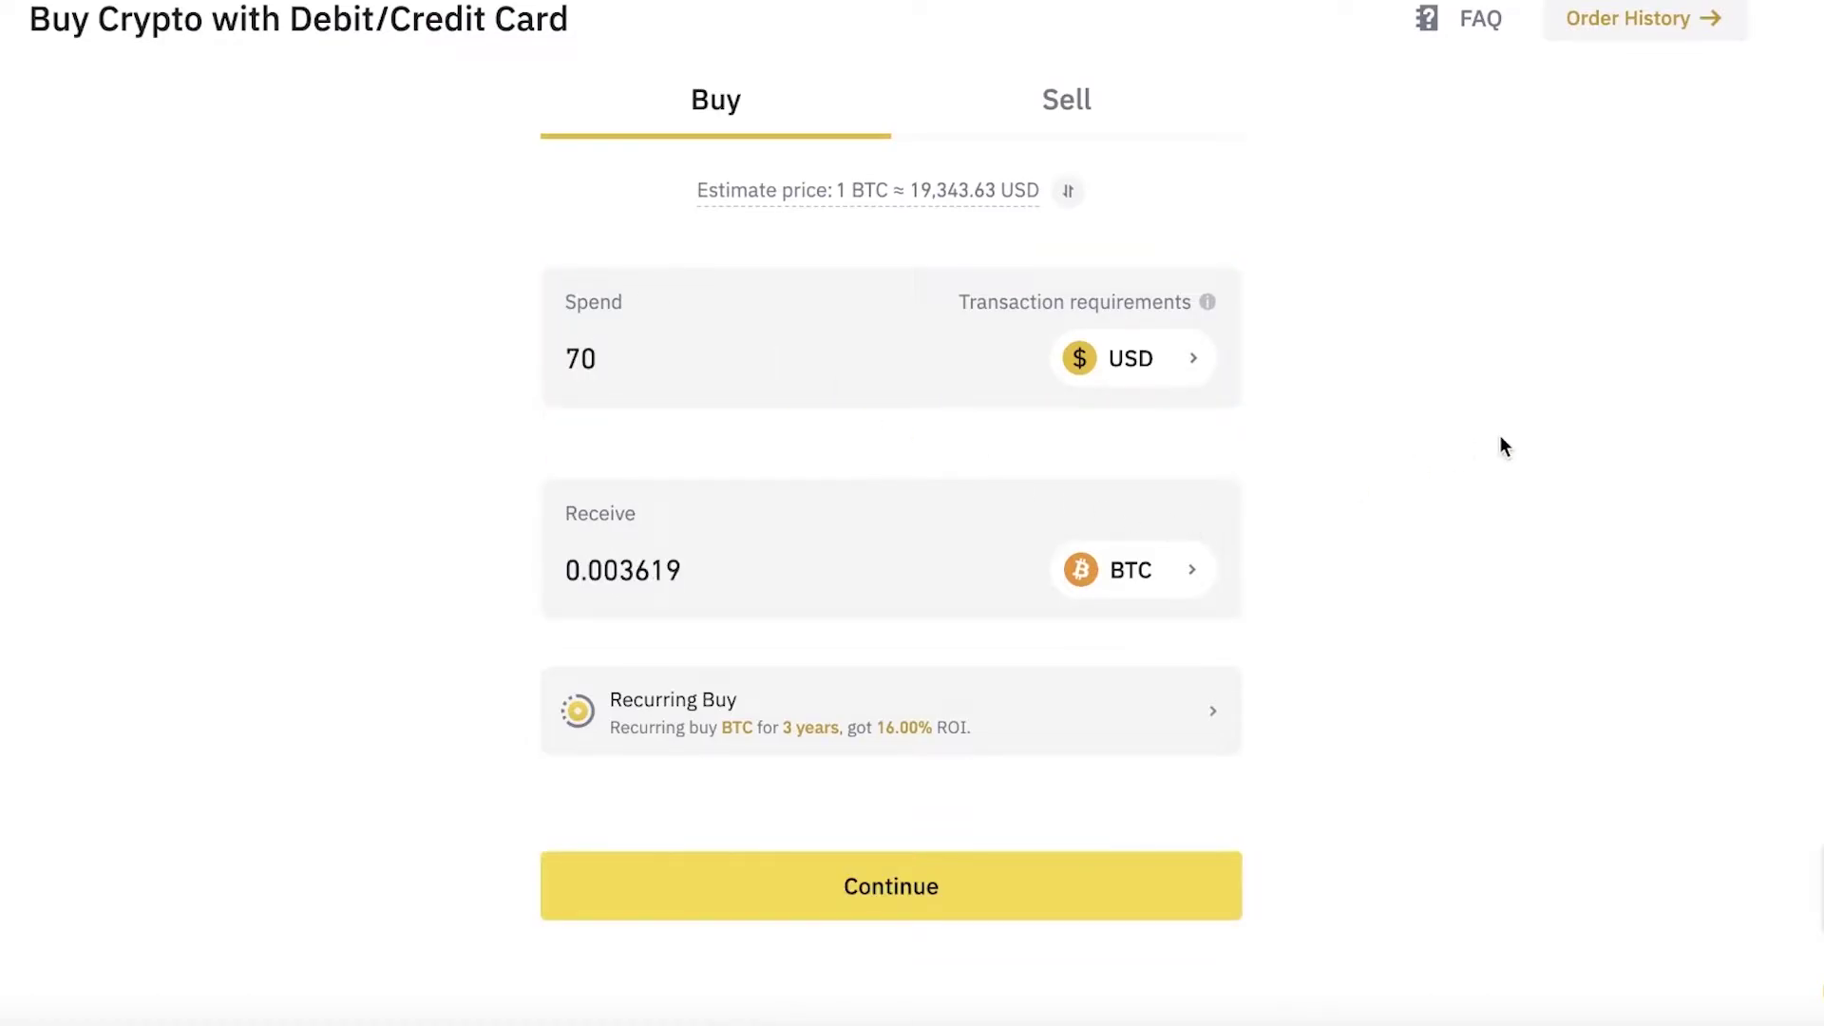
click(1176, 574)
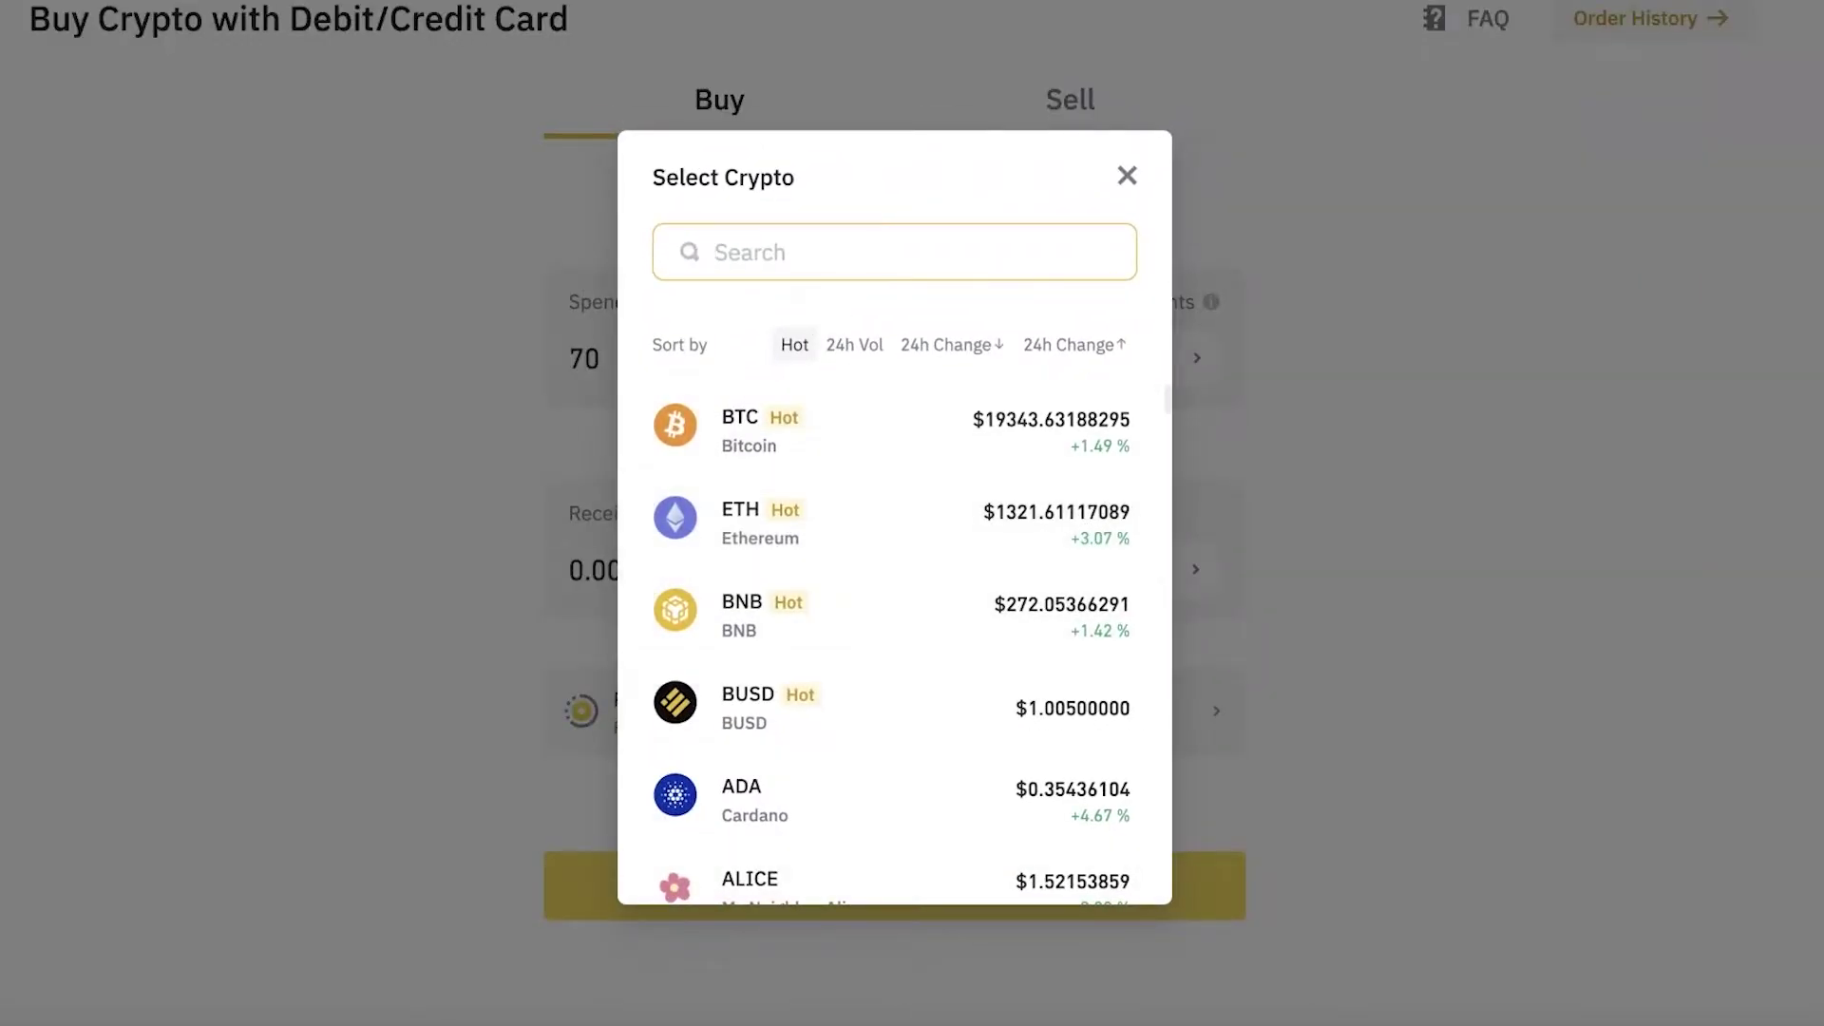
click(931, 429)
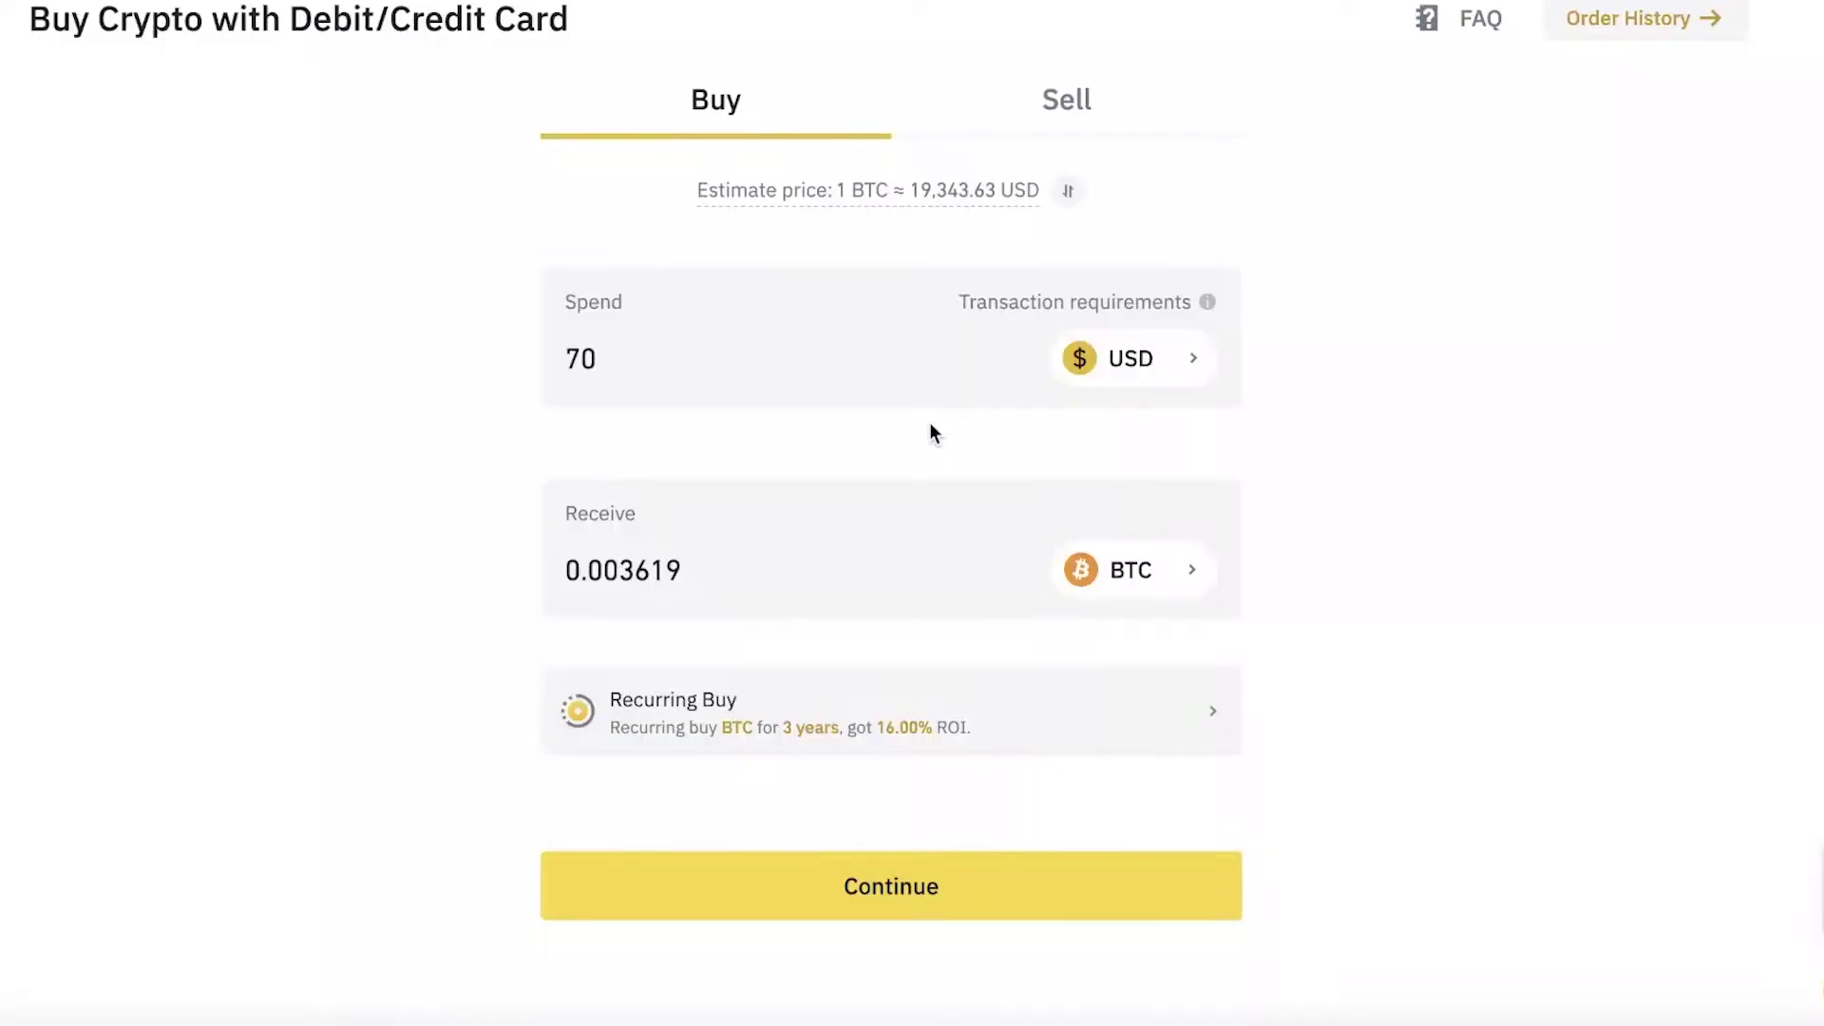
scroll(930, 433, down, 3)
scroll(887, 273, up, 1)
- Proceed to the card payment step and look over the estimated BTC price
click(1002, 668)
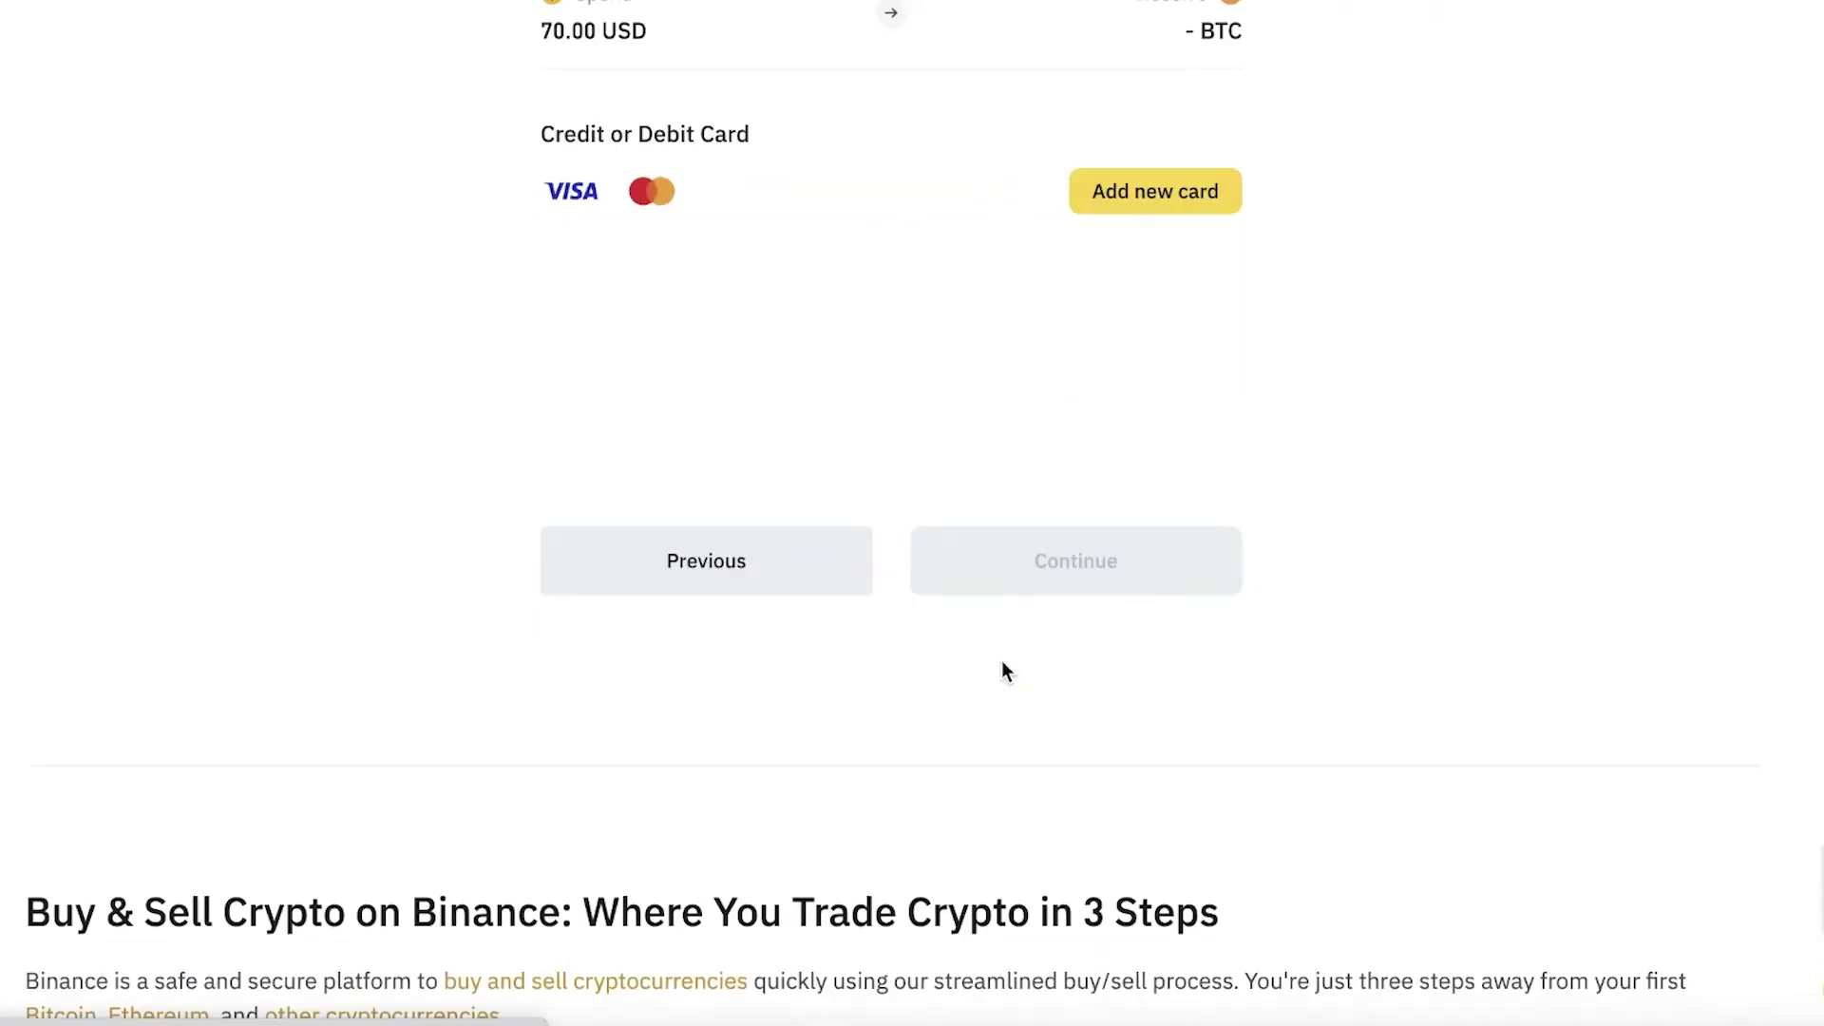
scroll(1004, 671, up, 4)
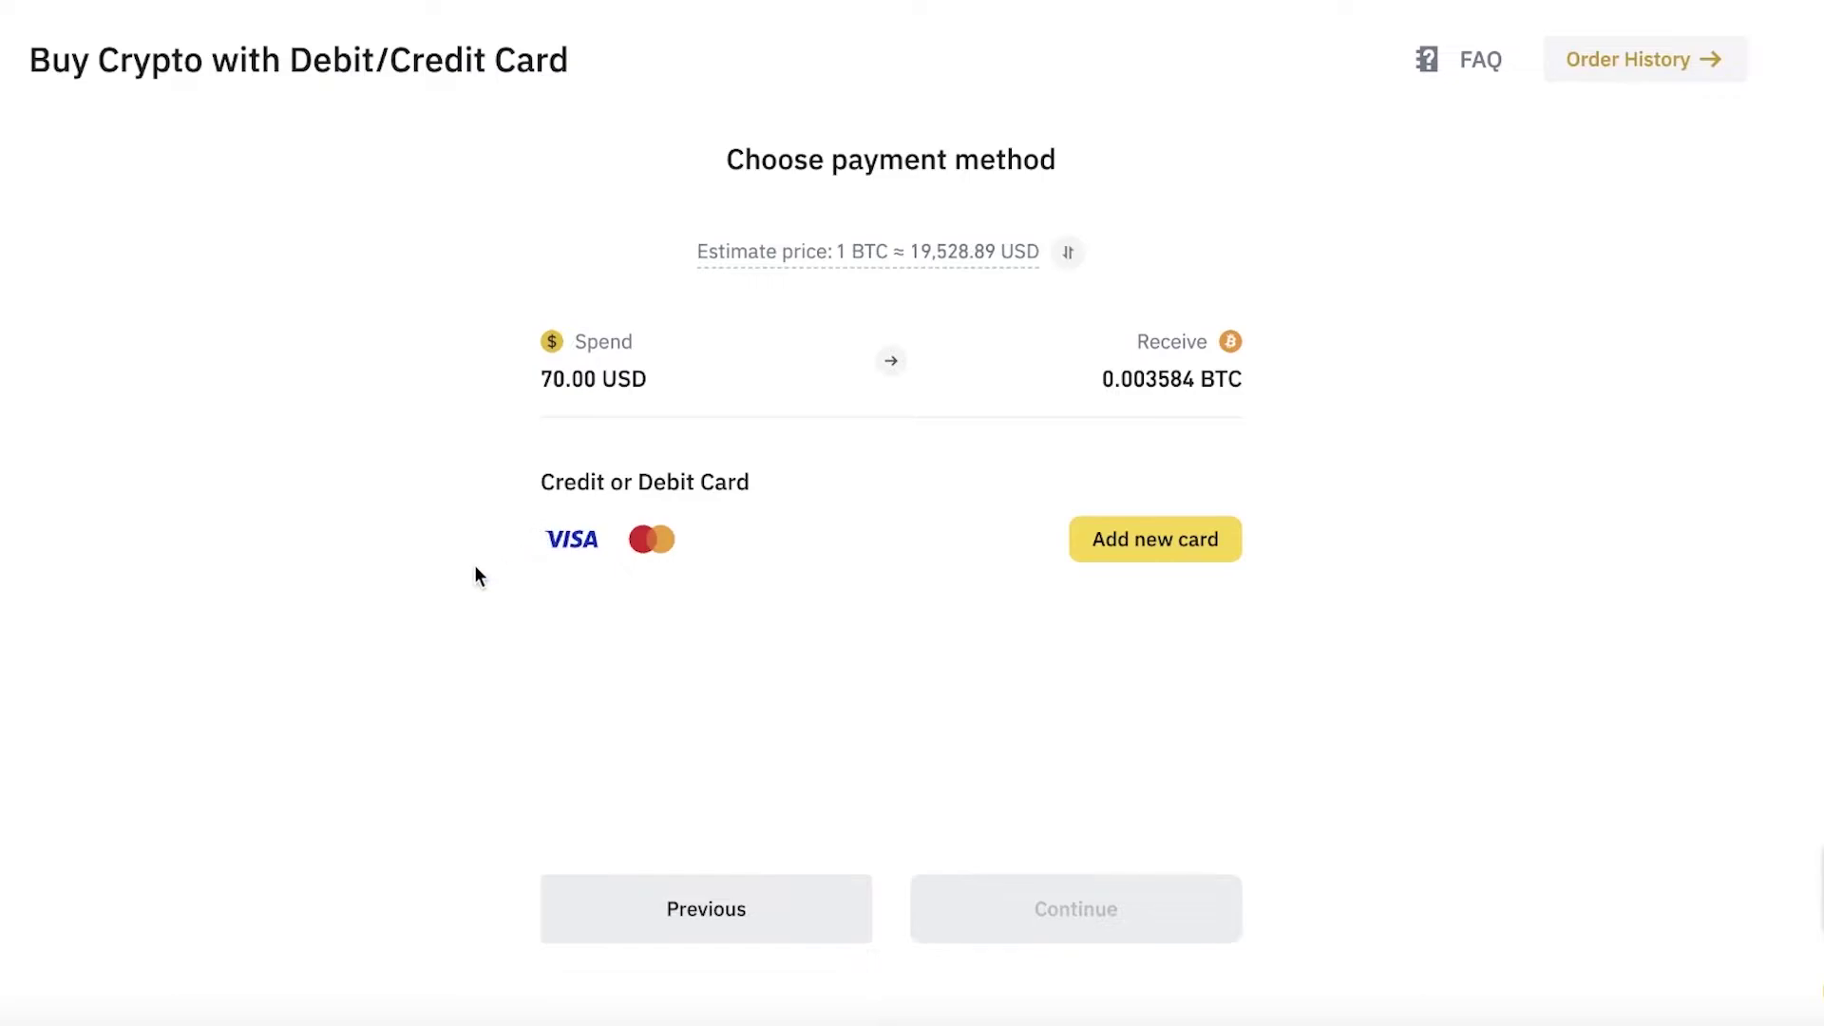
scroll(470, 570, up, 1)
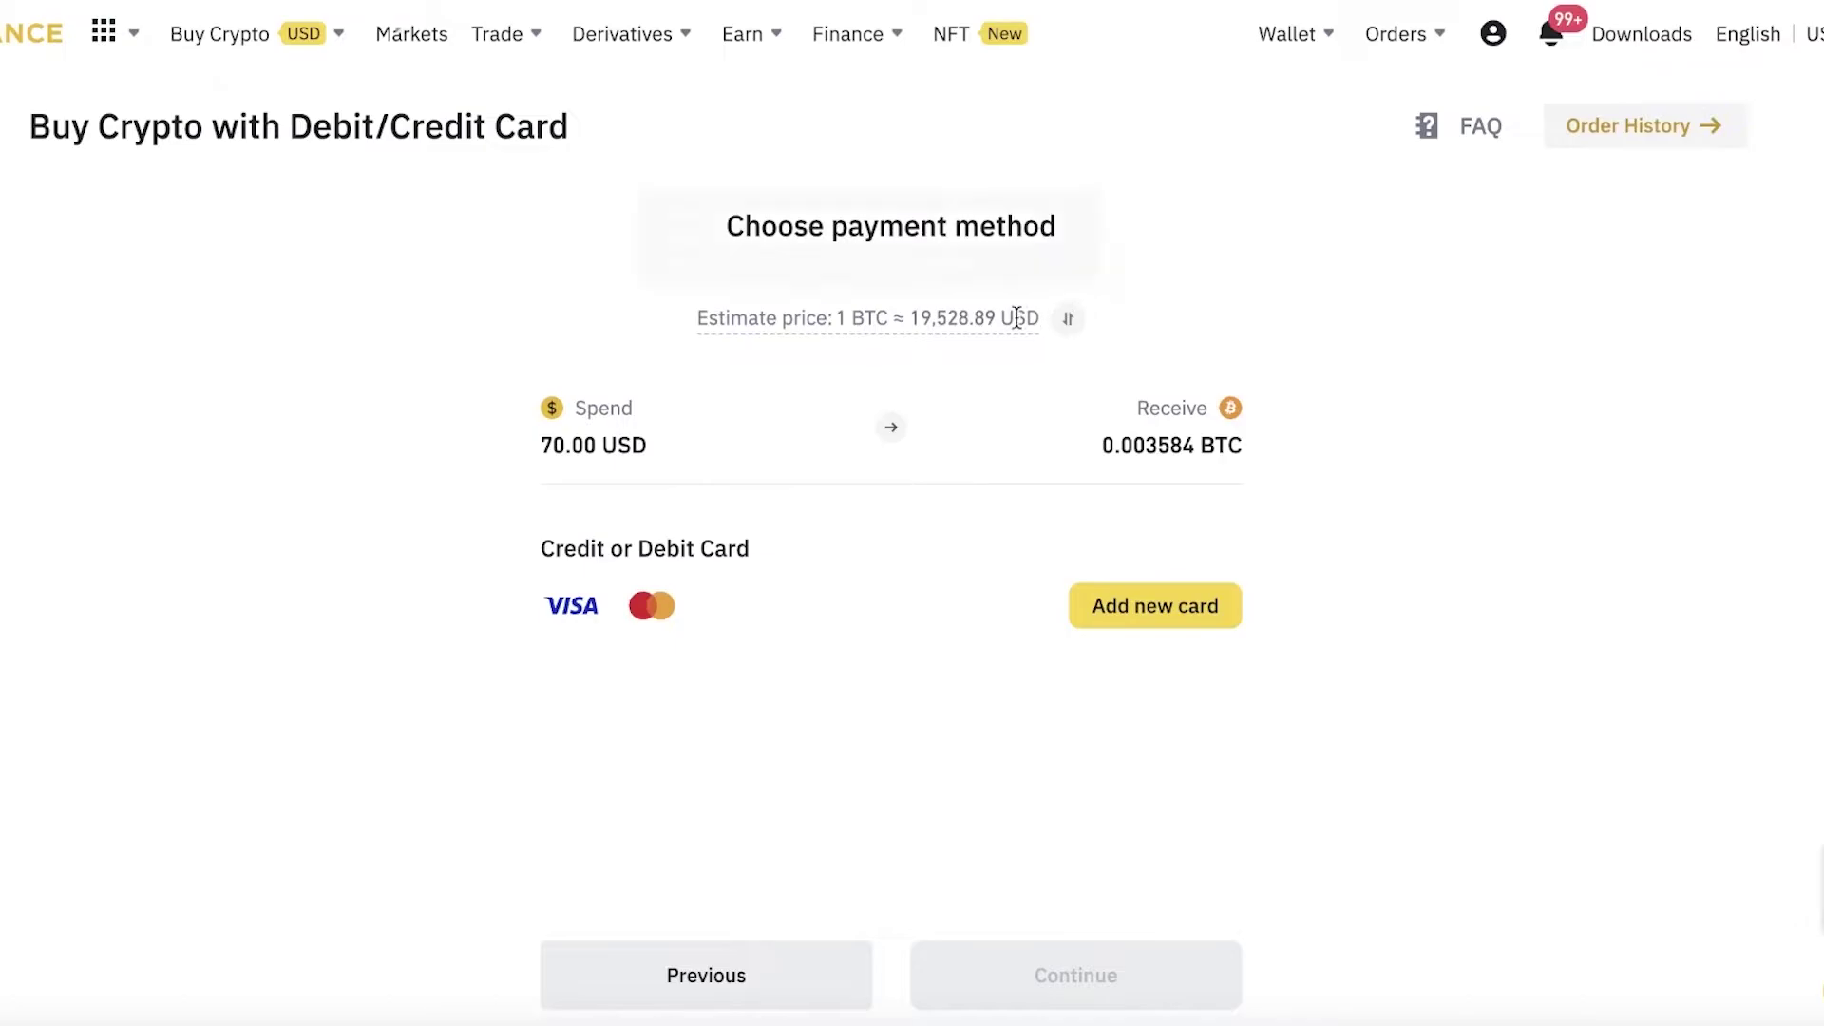
drag(851, 319, 1028, 318)
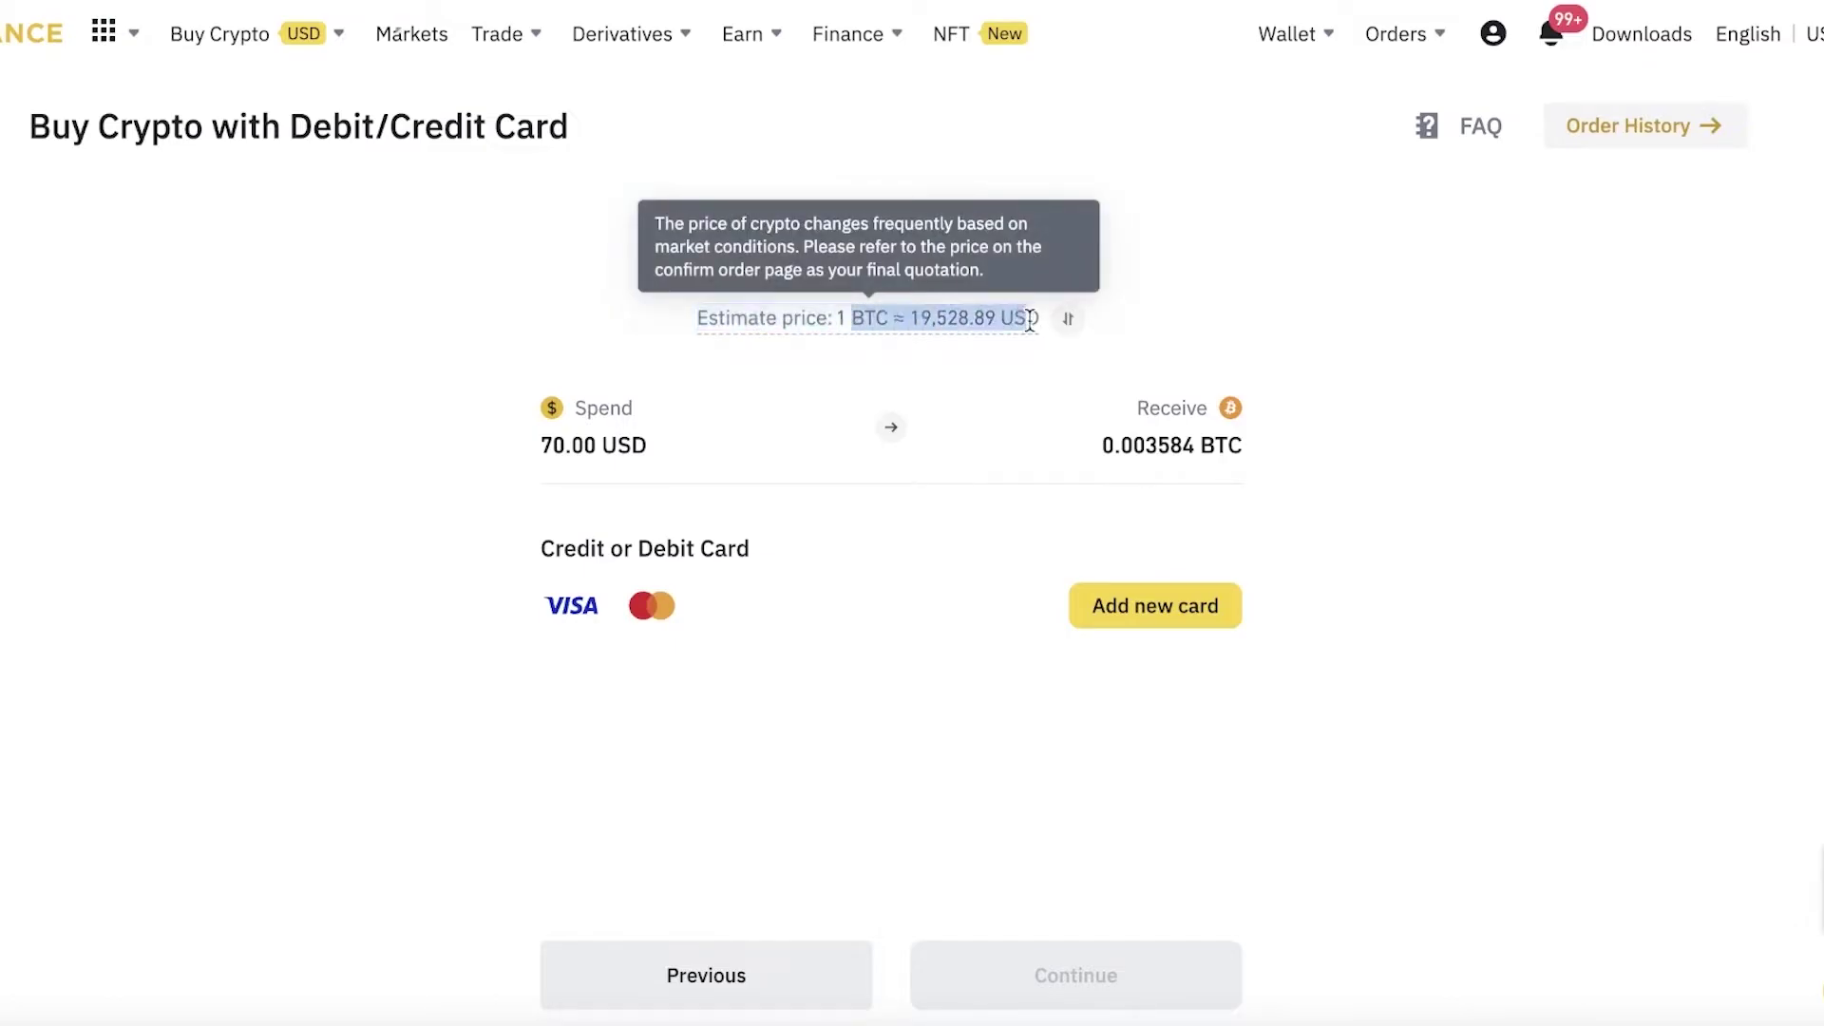
click(947, 320)
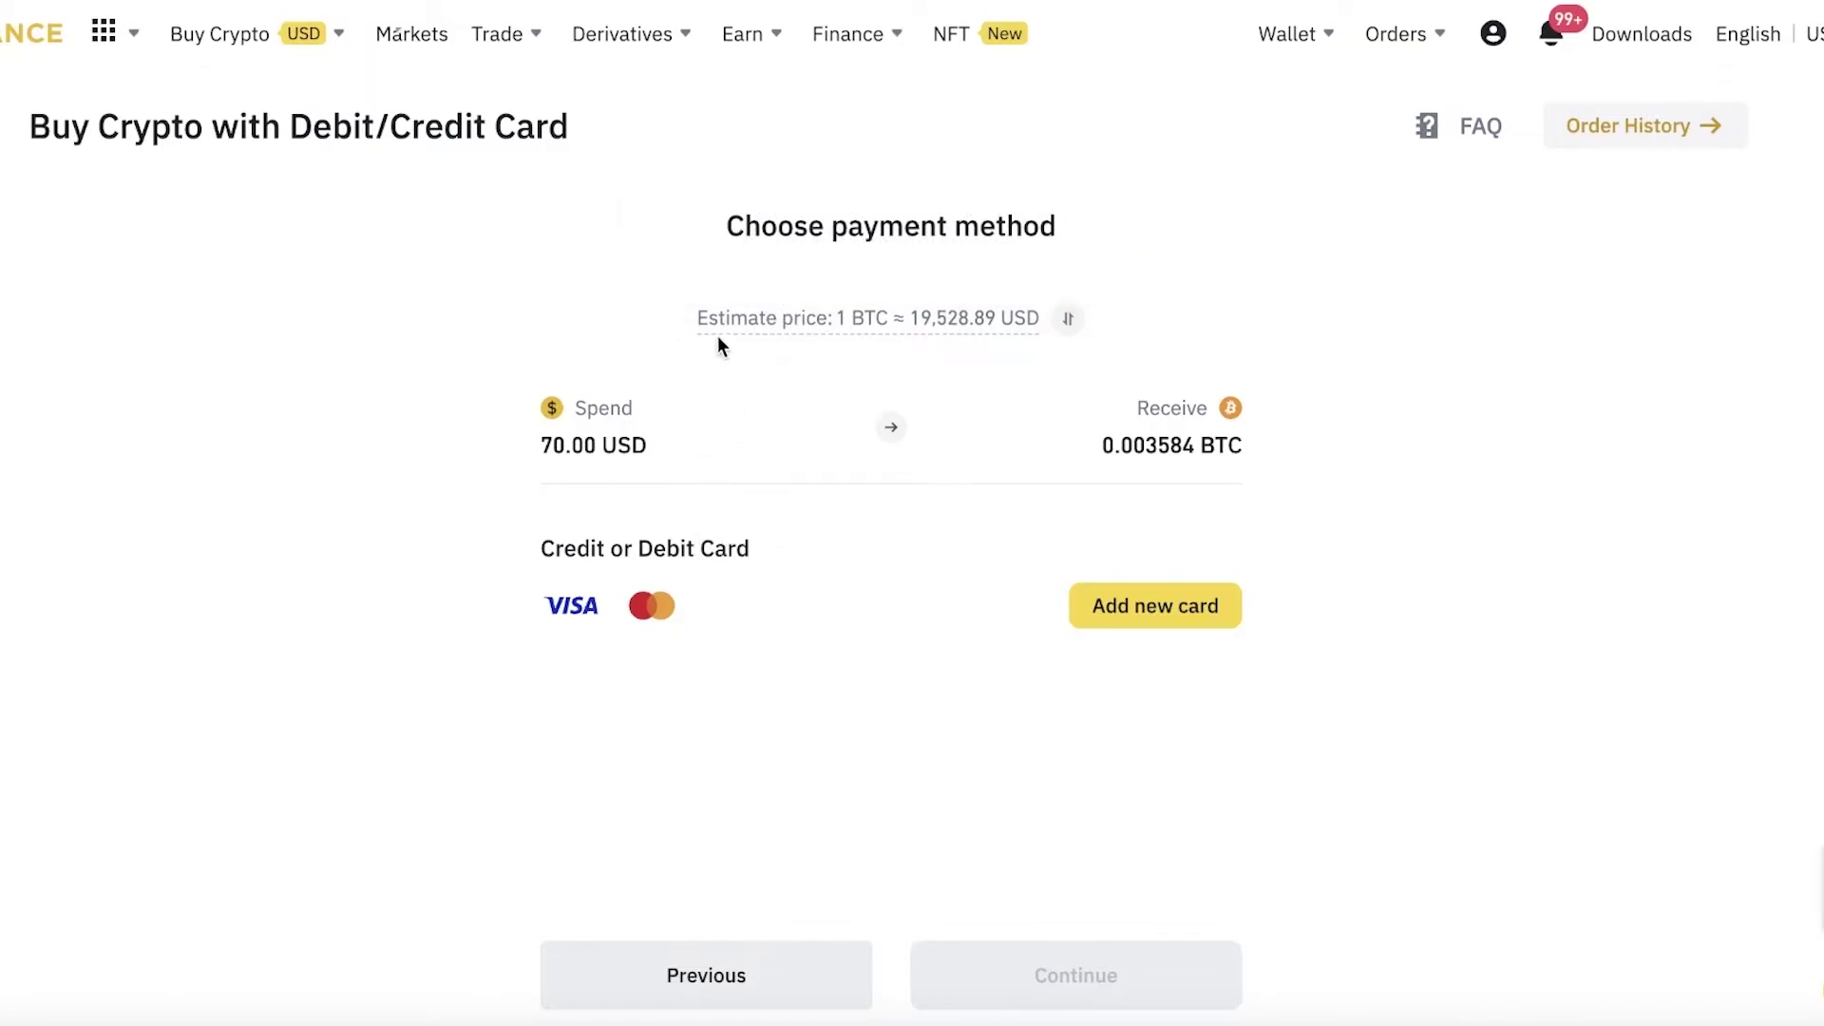
- Open P2P Trading from Buy Crypto, showing USDT buy offers priced in PKR
mouse_move(275, 35)
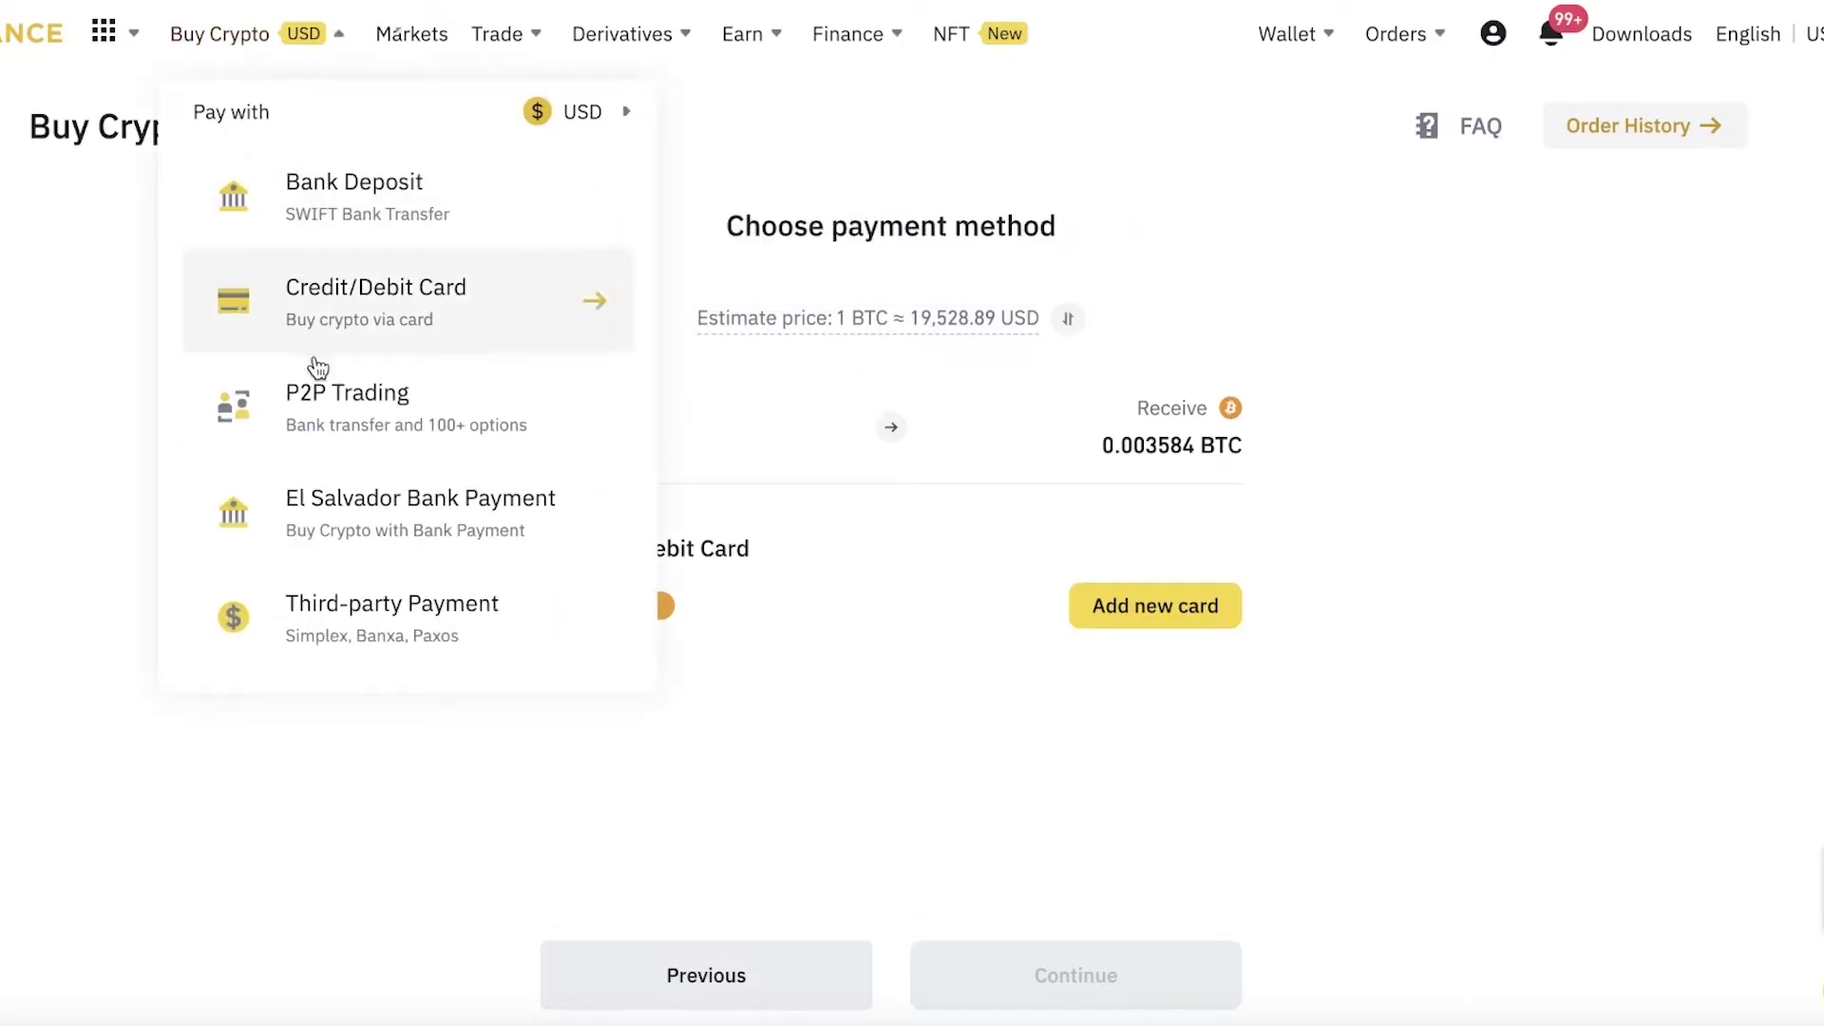
click(327, 399)
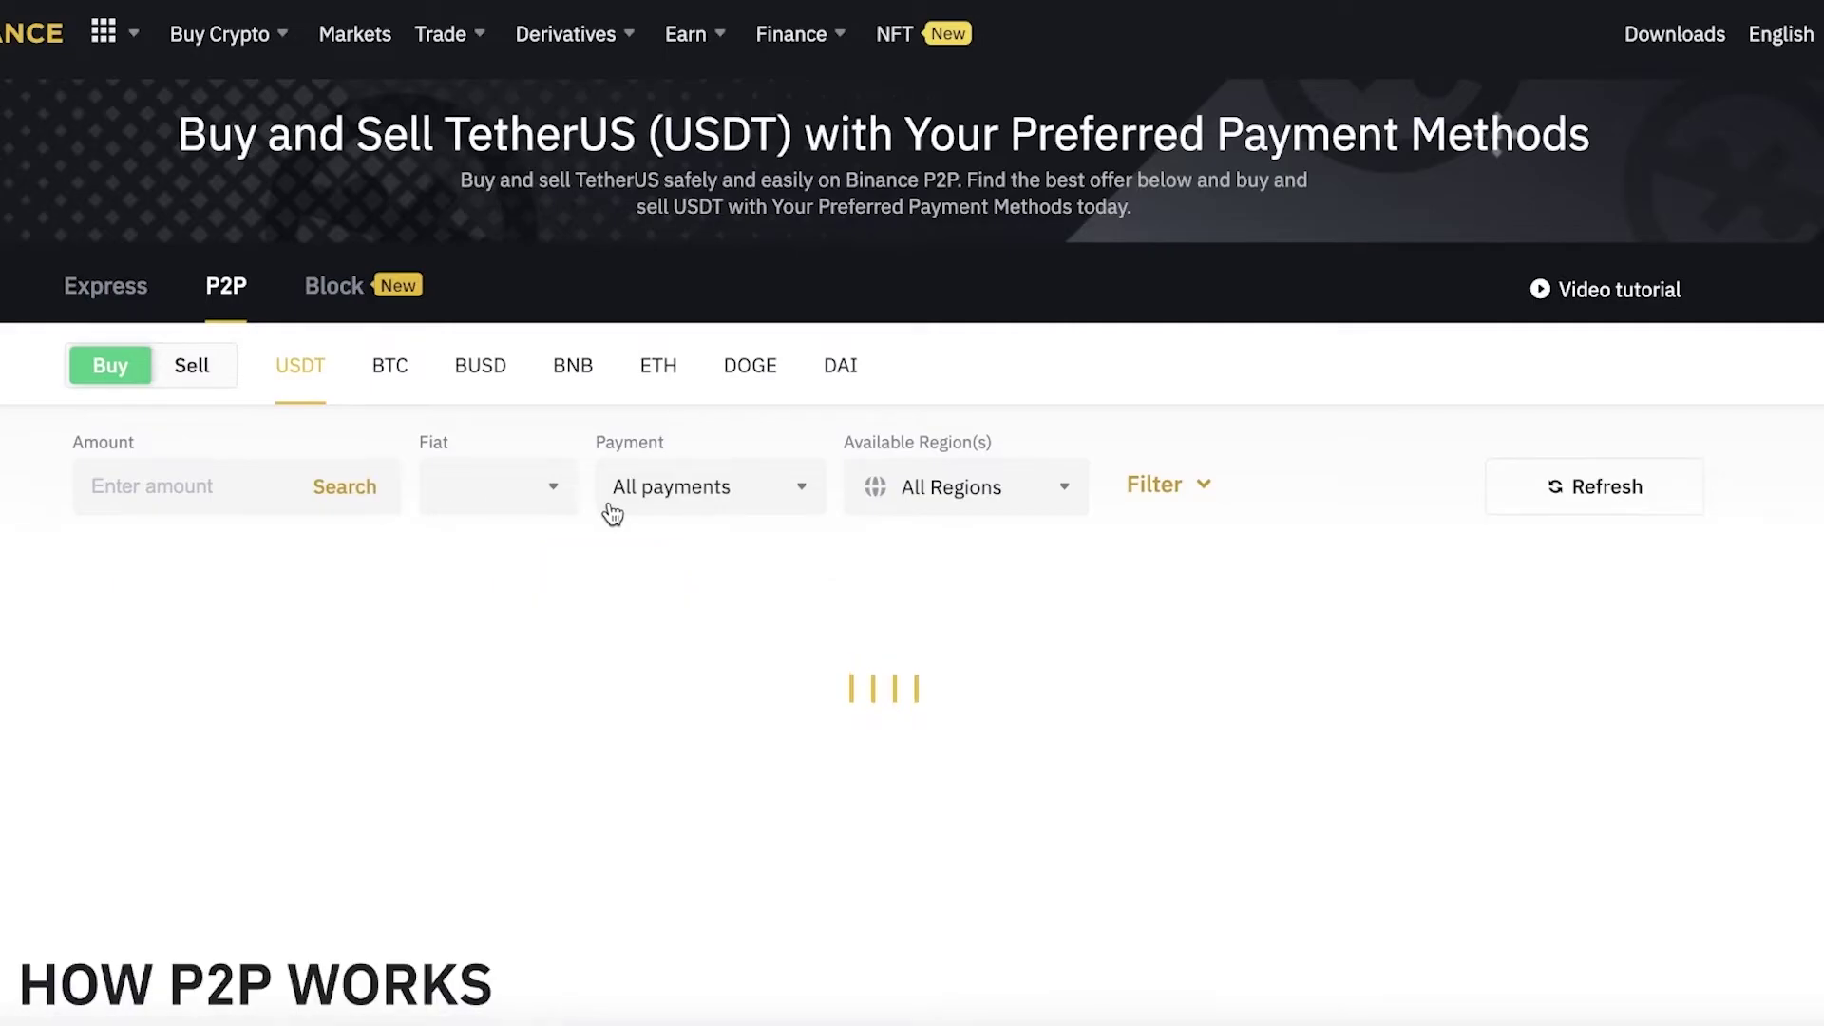
scroll(209, 558, down, 2)
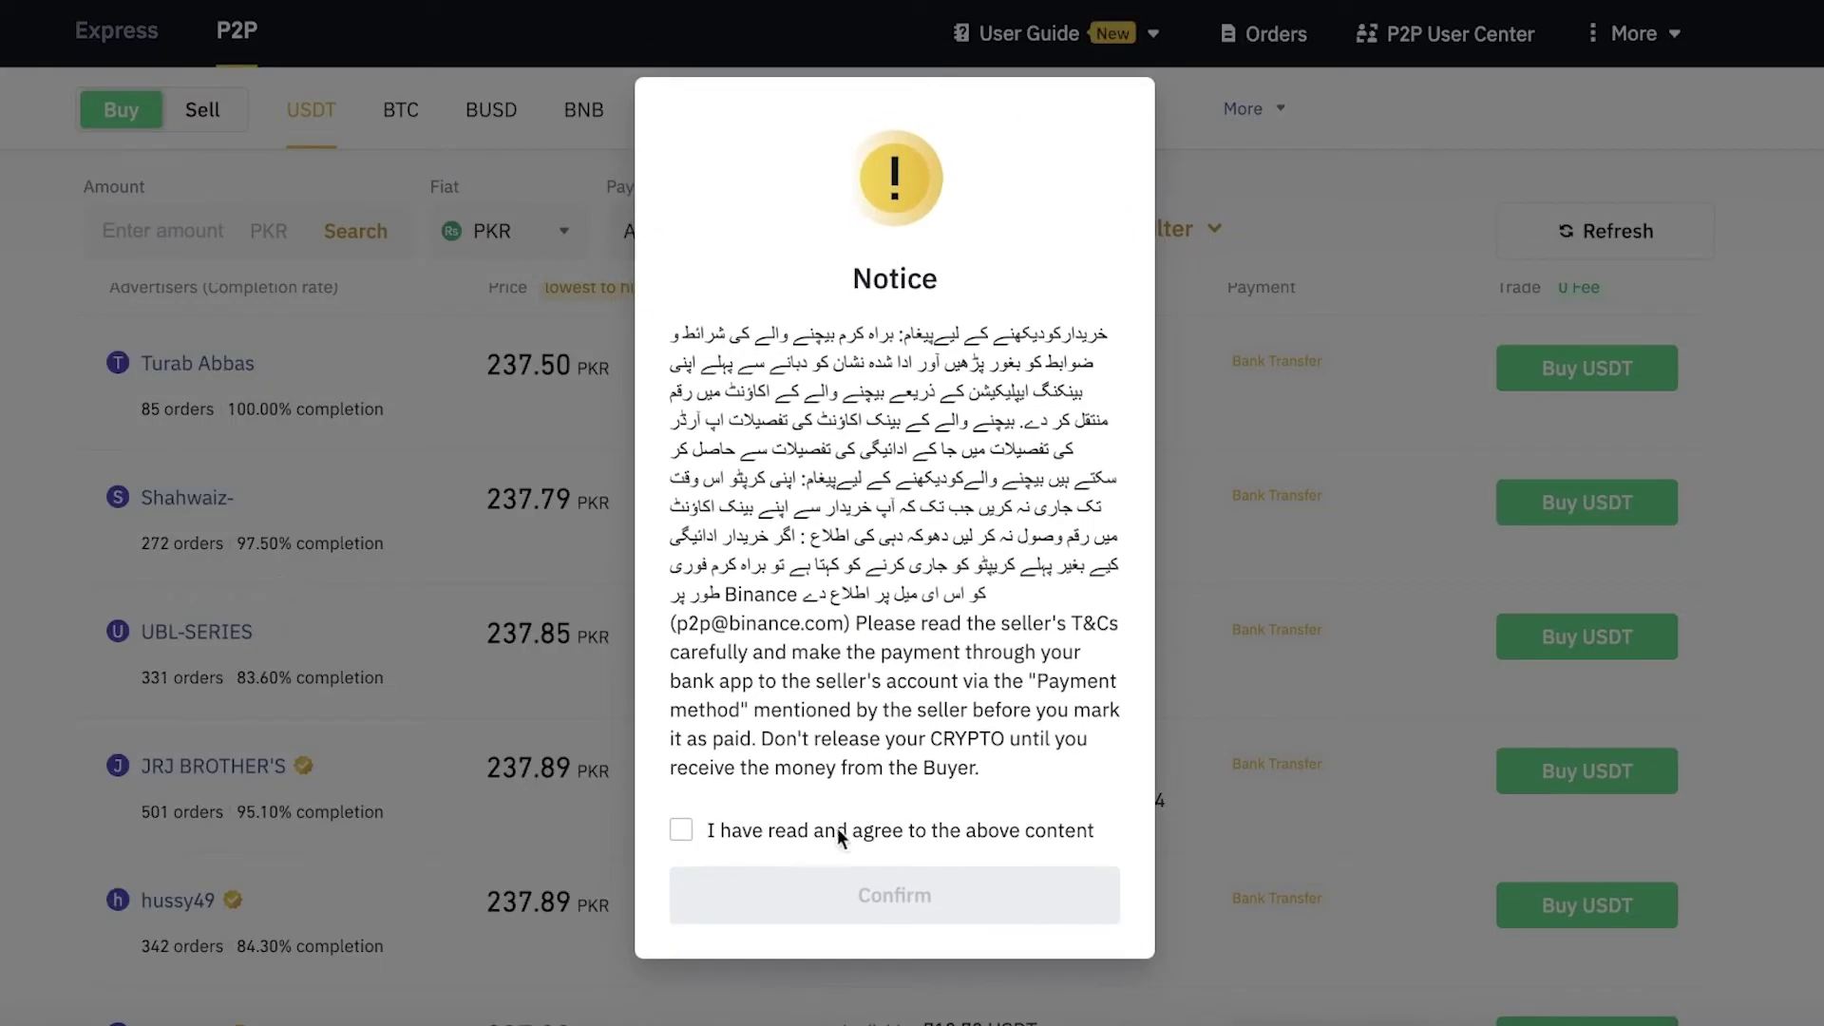
- Agree to the P2P notice and confirm to dismiss it
click(864, 834)
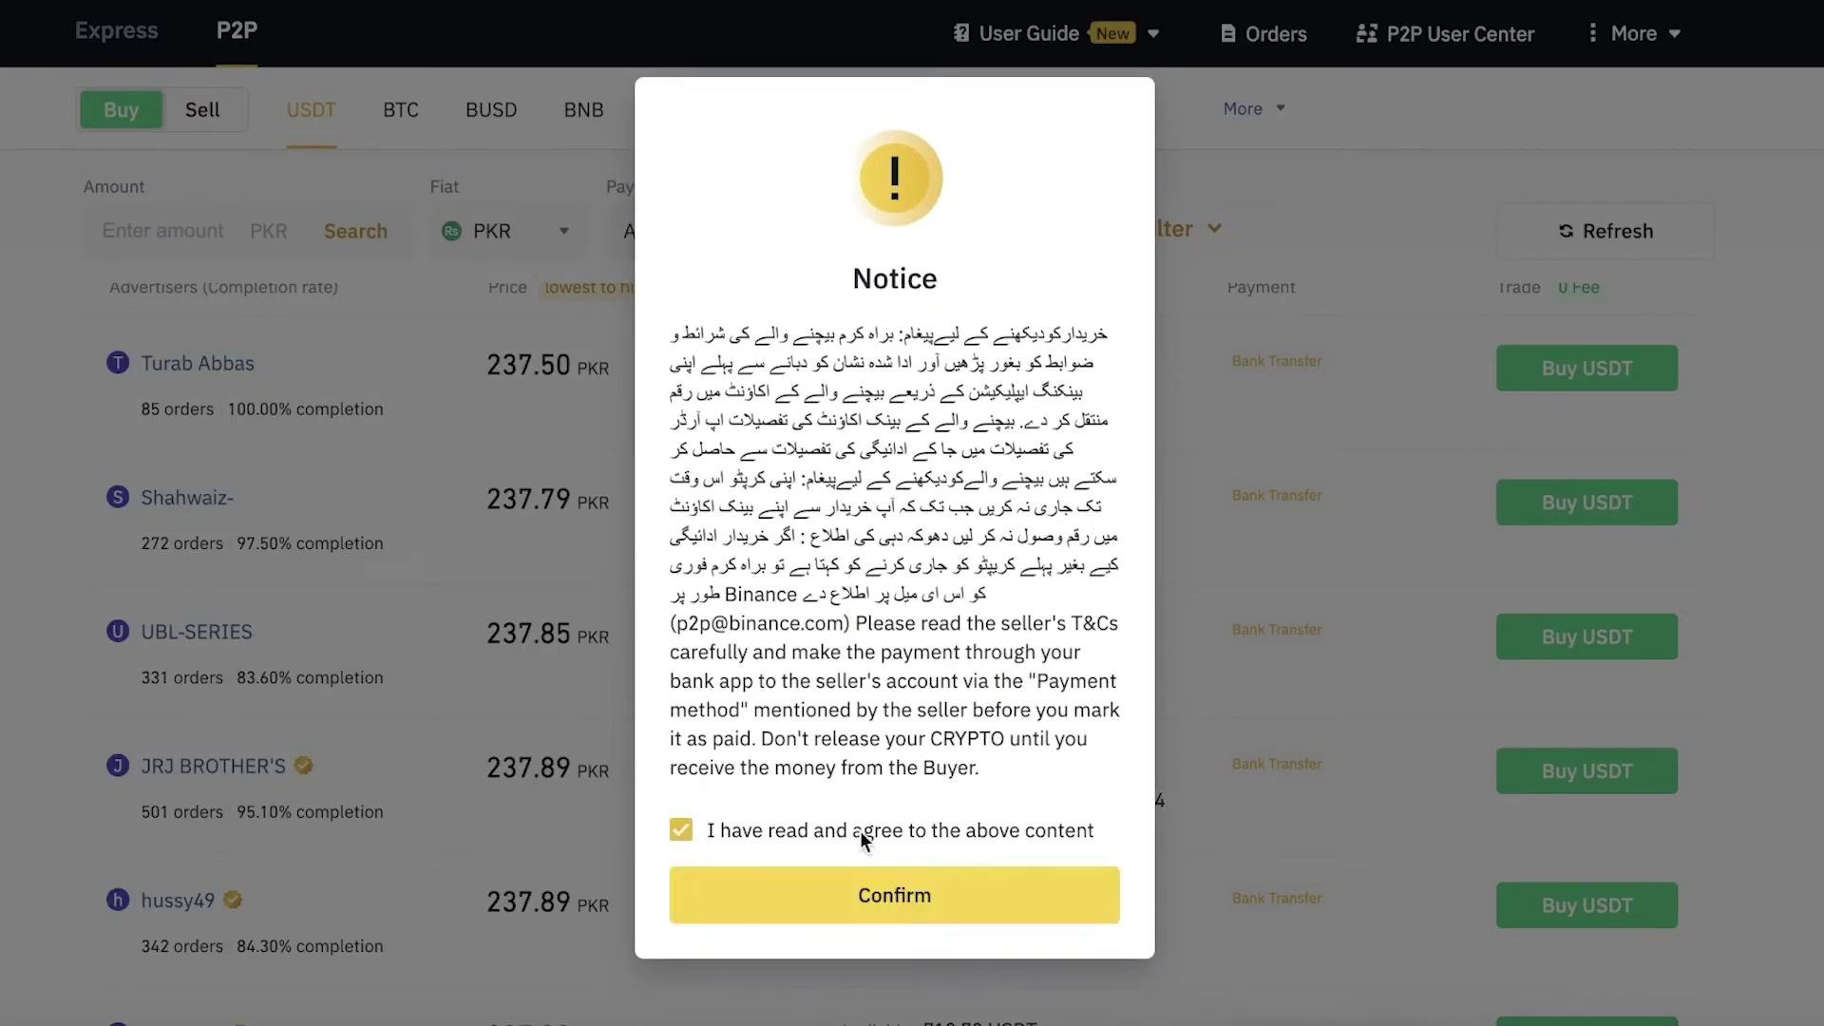
click(869, 895)
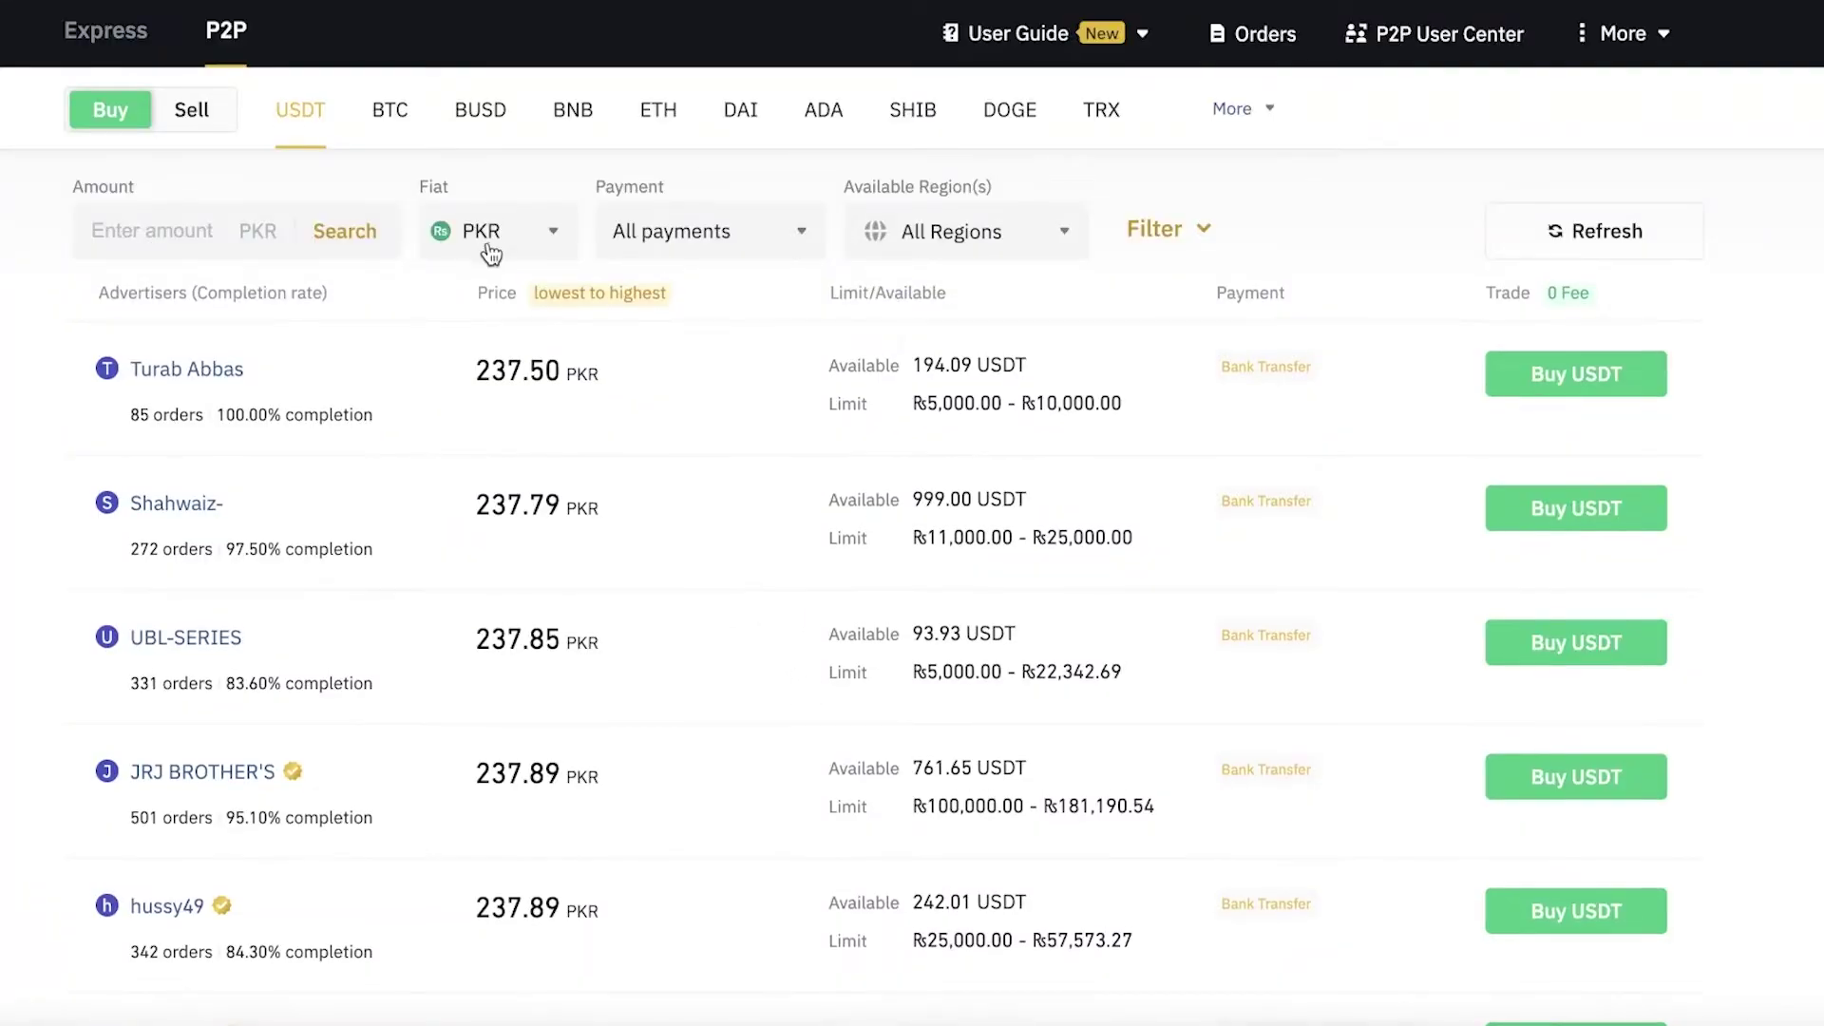
scroll(491, 255, up, 3)
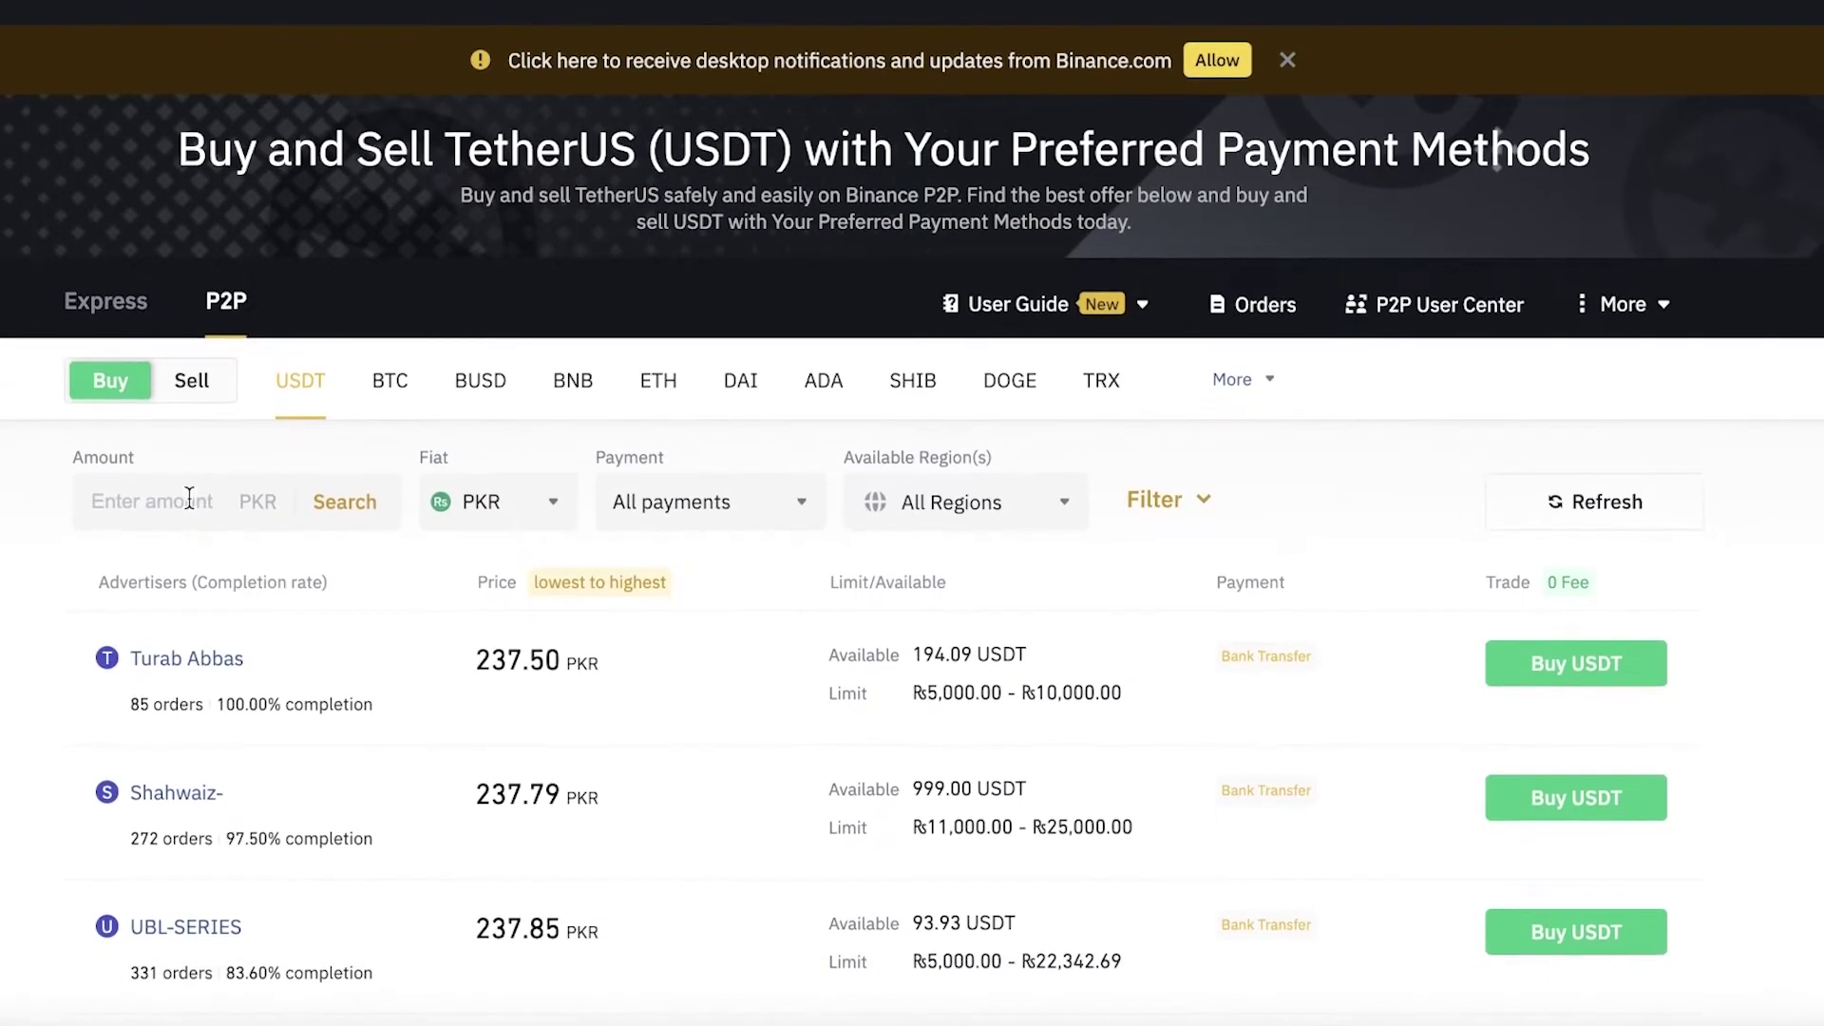
- Check the Amount filter and Available Region(s) list, leaving all regions unchanged
click(189, 498)
scroll(567, 547, down, 2)
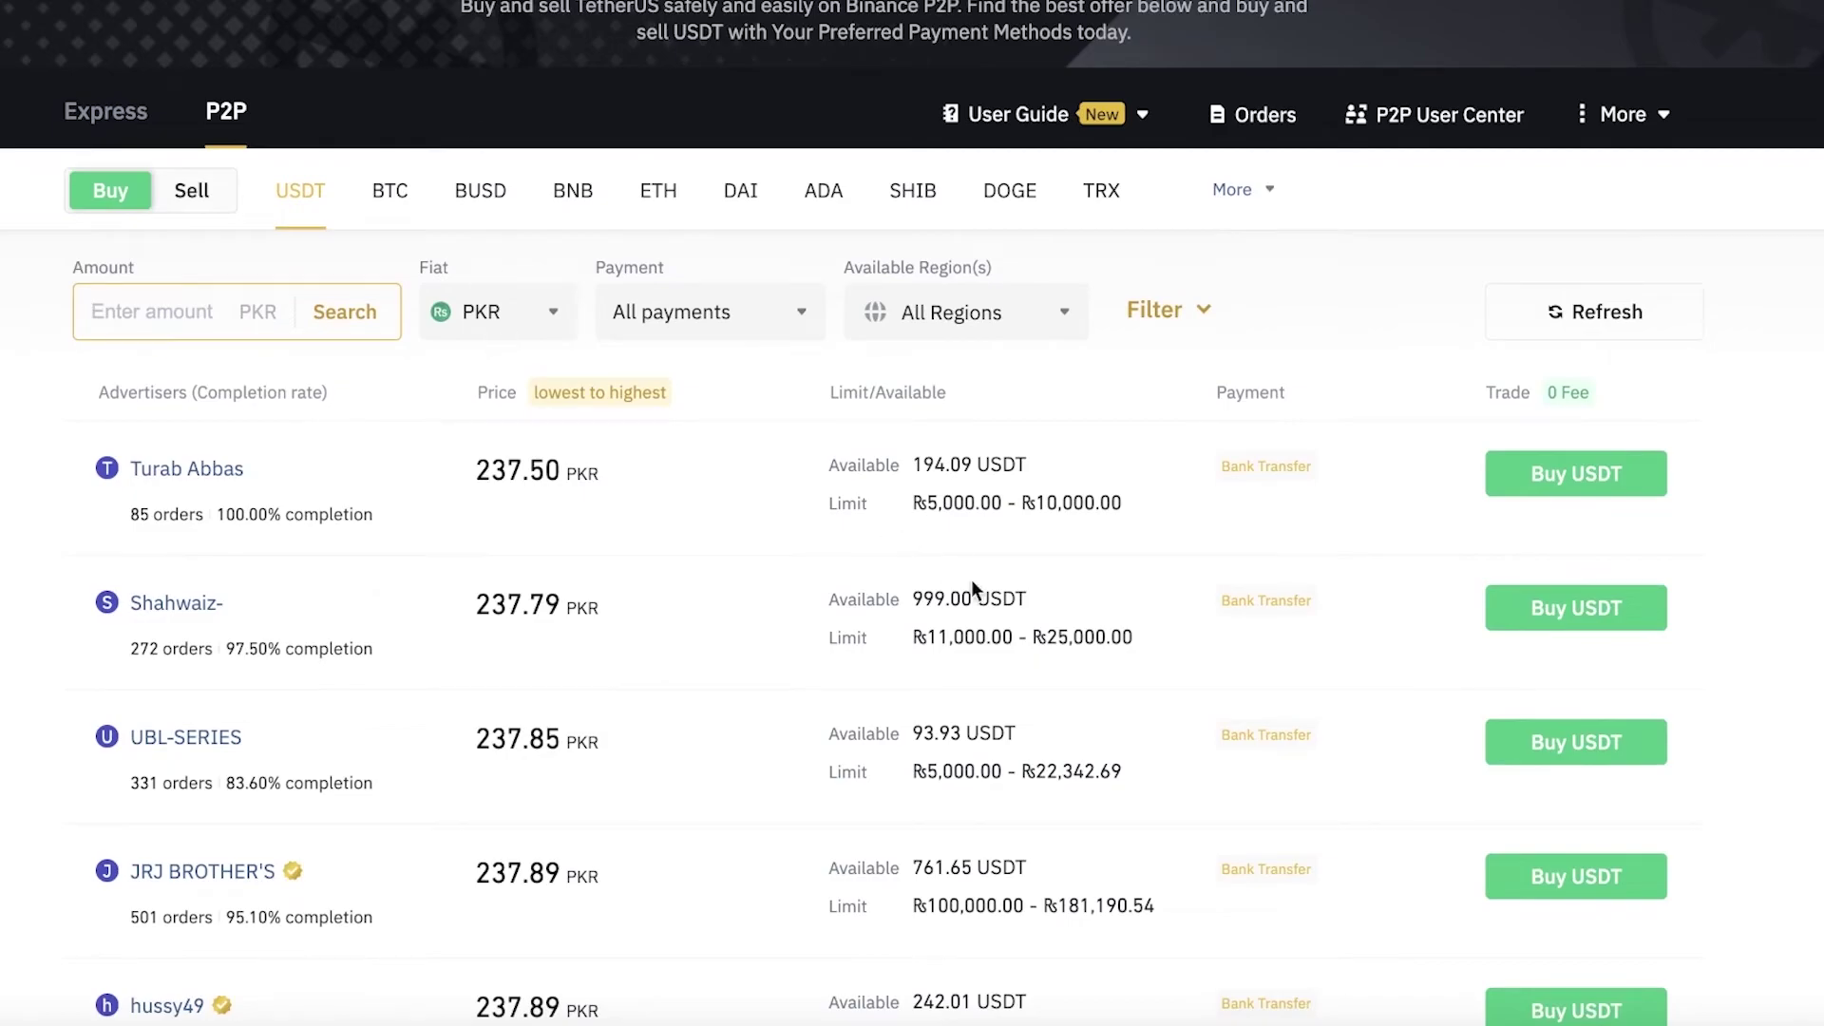
scroll(994, 429, down, 10)
scroll(1002, 415, up, 12)
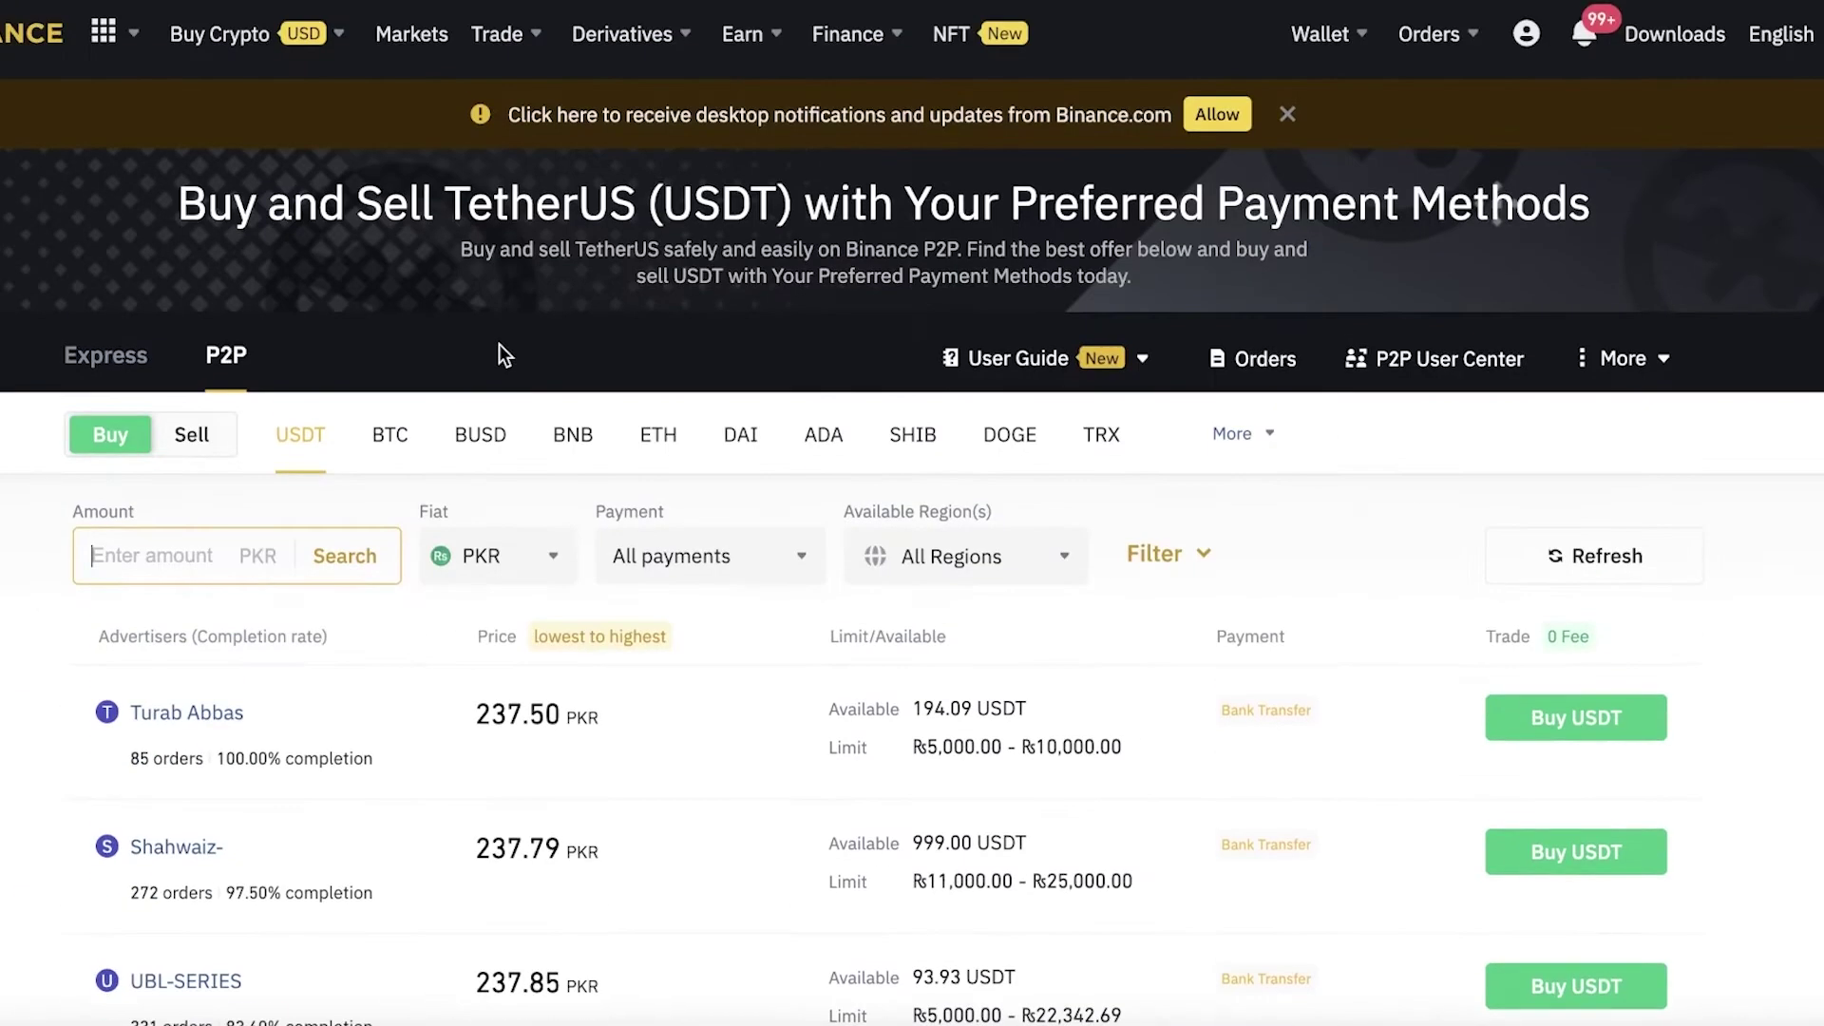
scroll(665, 427, down, 1)
click(901, 528)
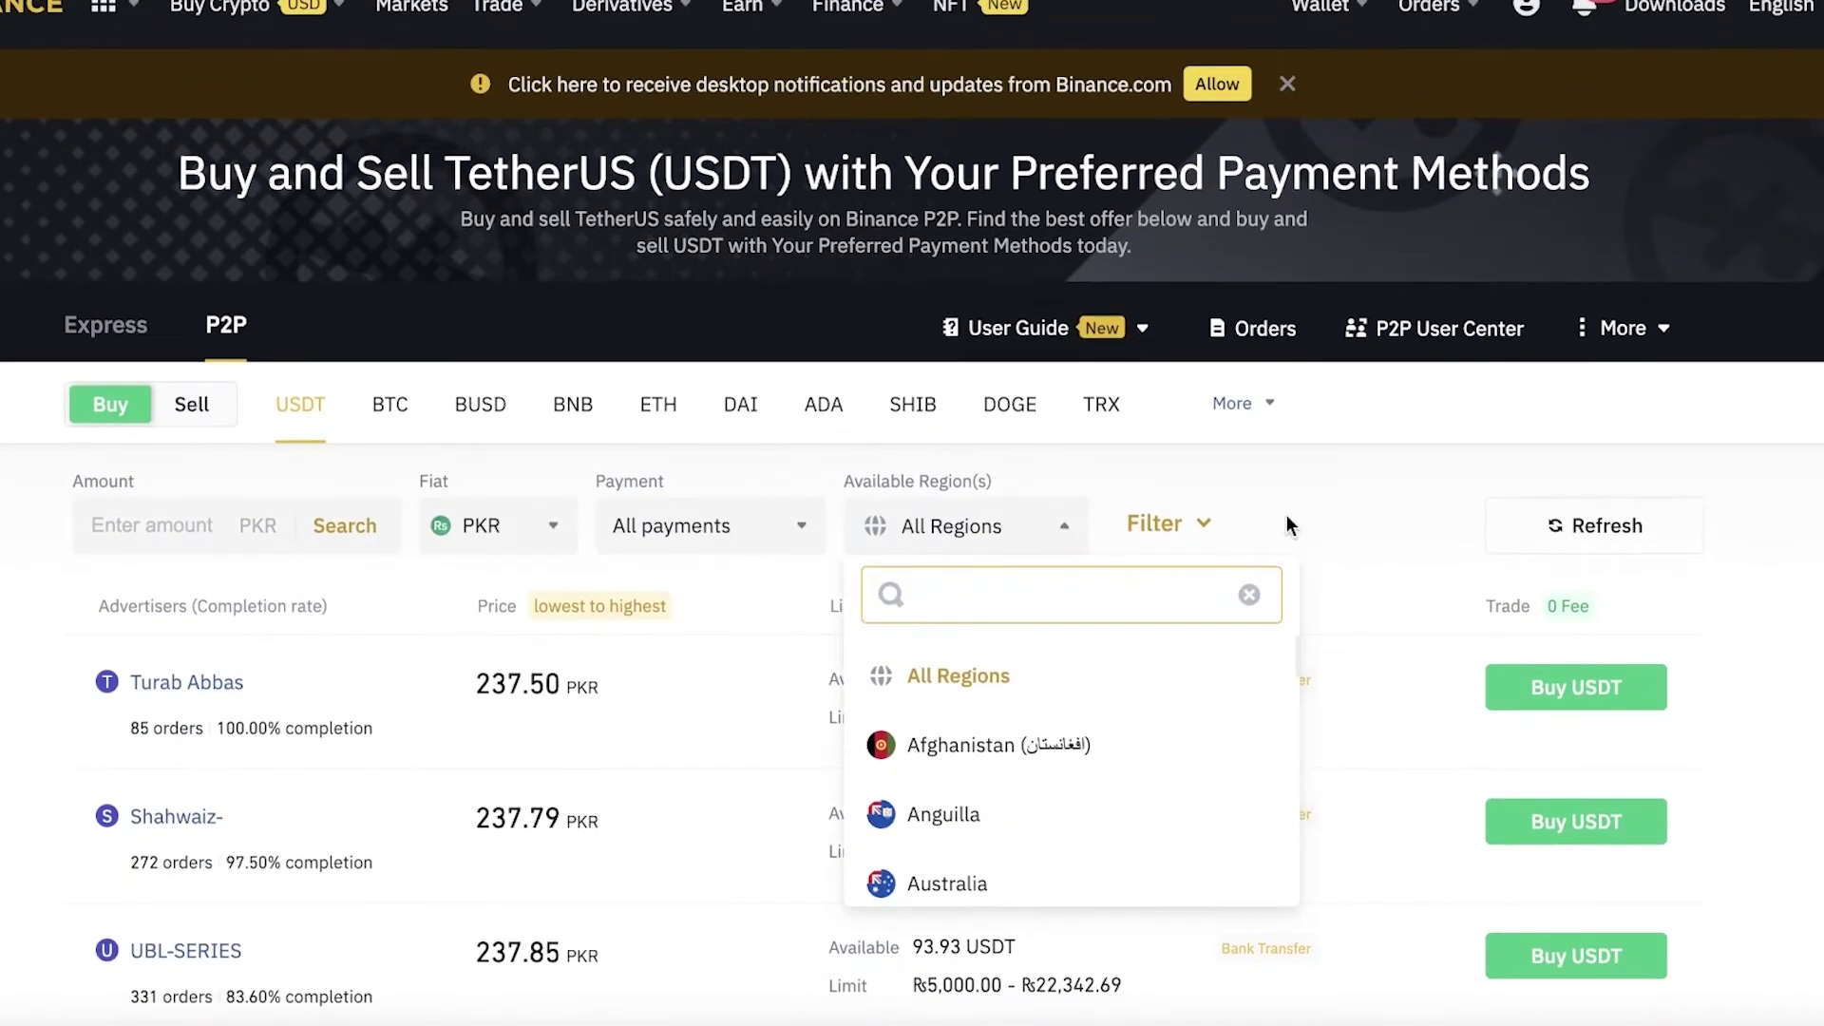
click(1286, 515)
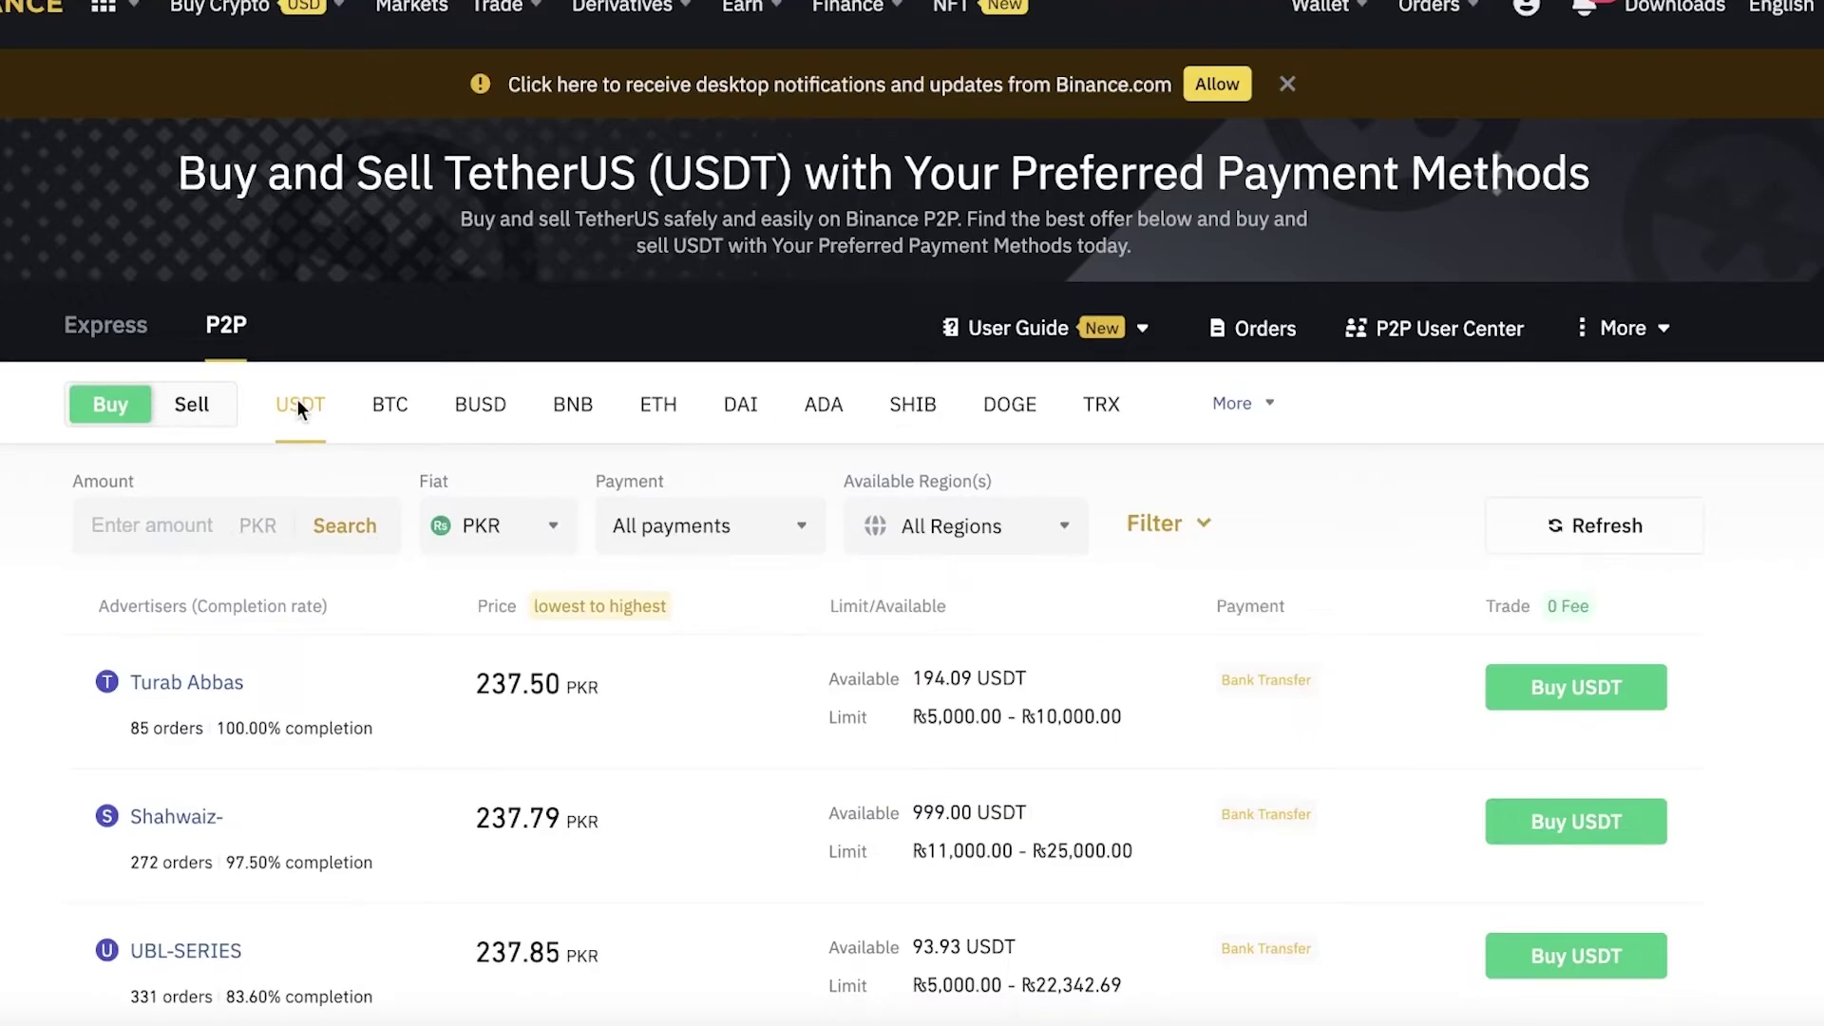
scroll(298, 409, down, 2)
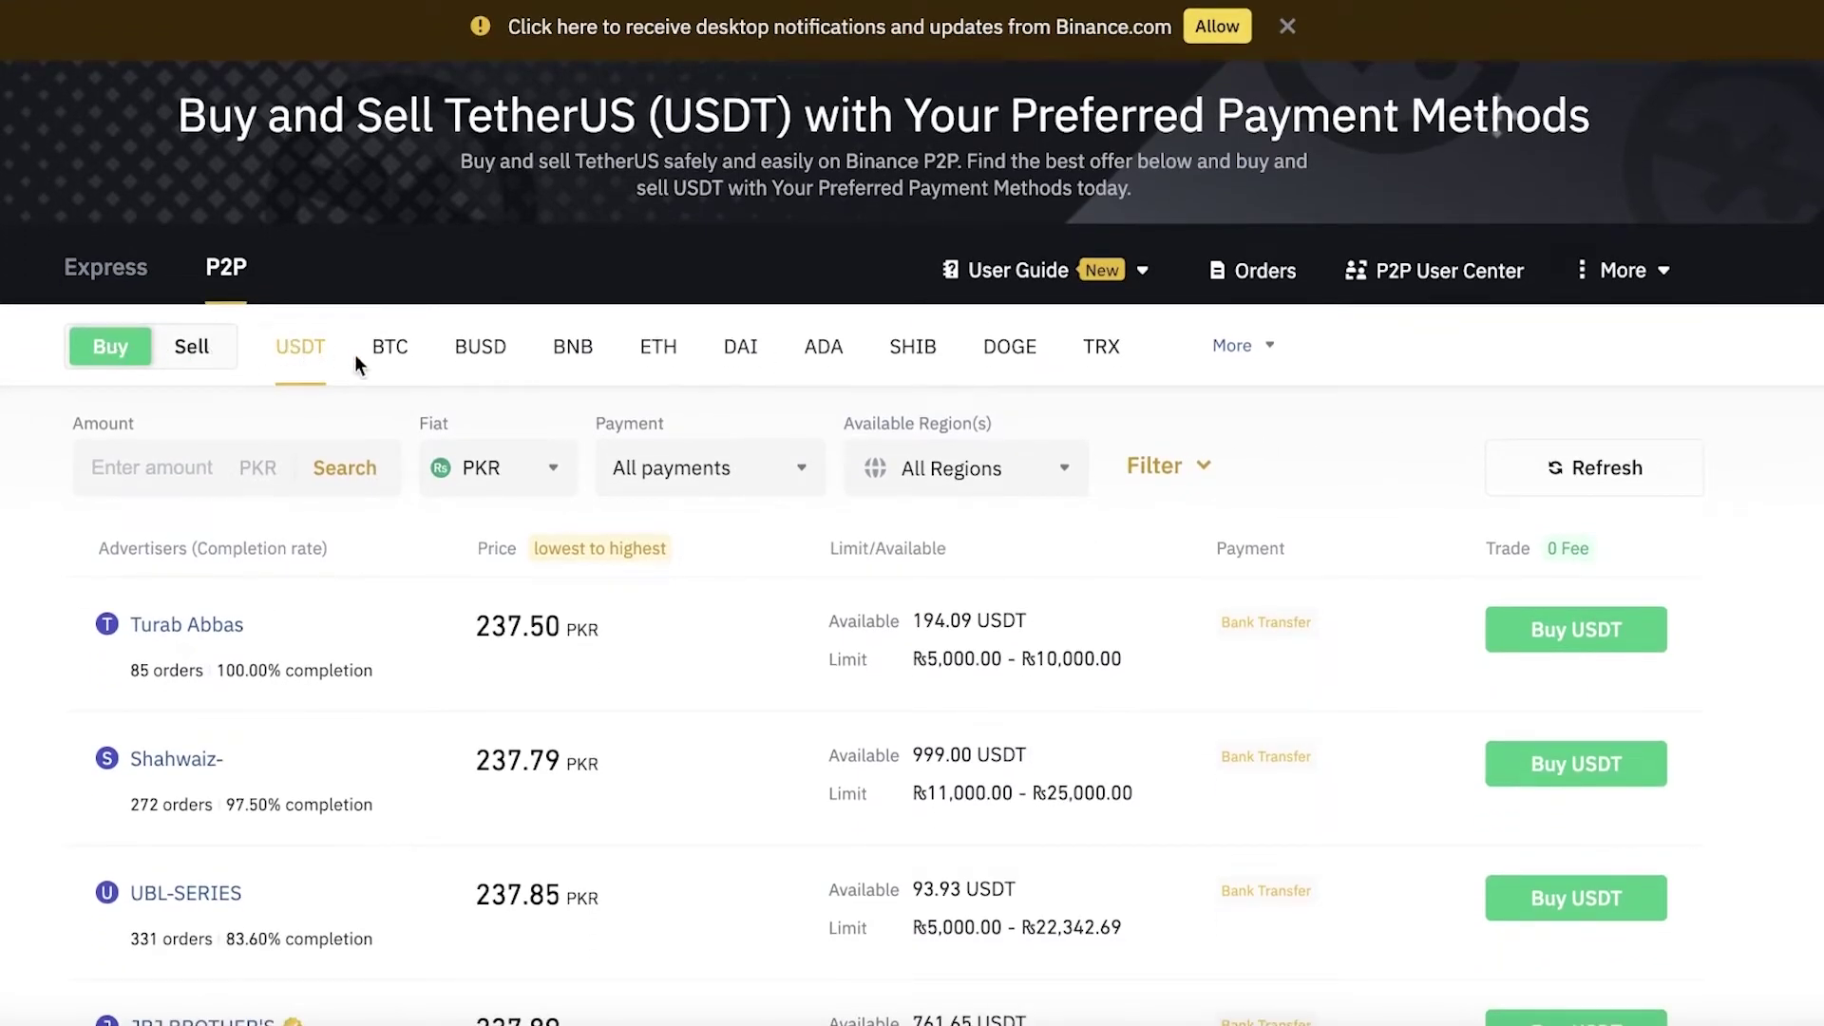
- Switch the P2P offers to BTC and scroll through the PKR-priced buy listings
click(407, 352)
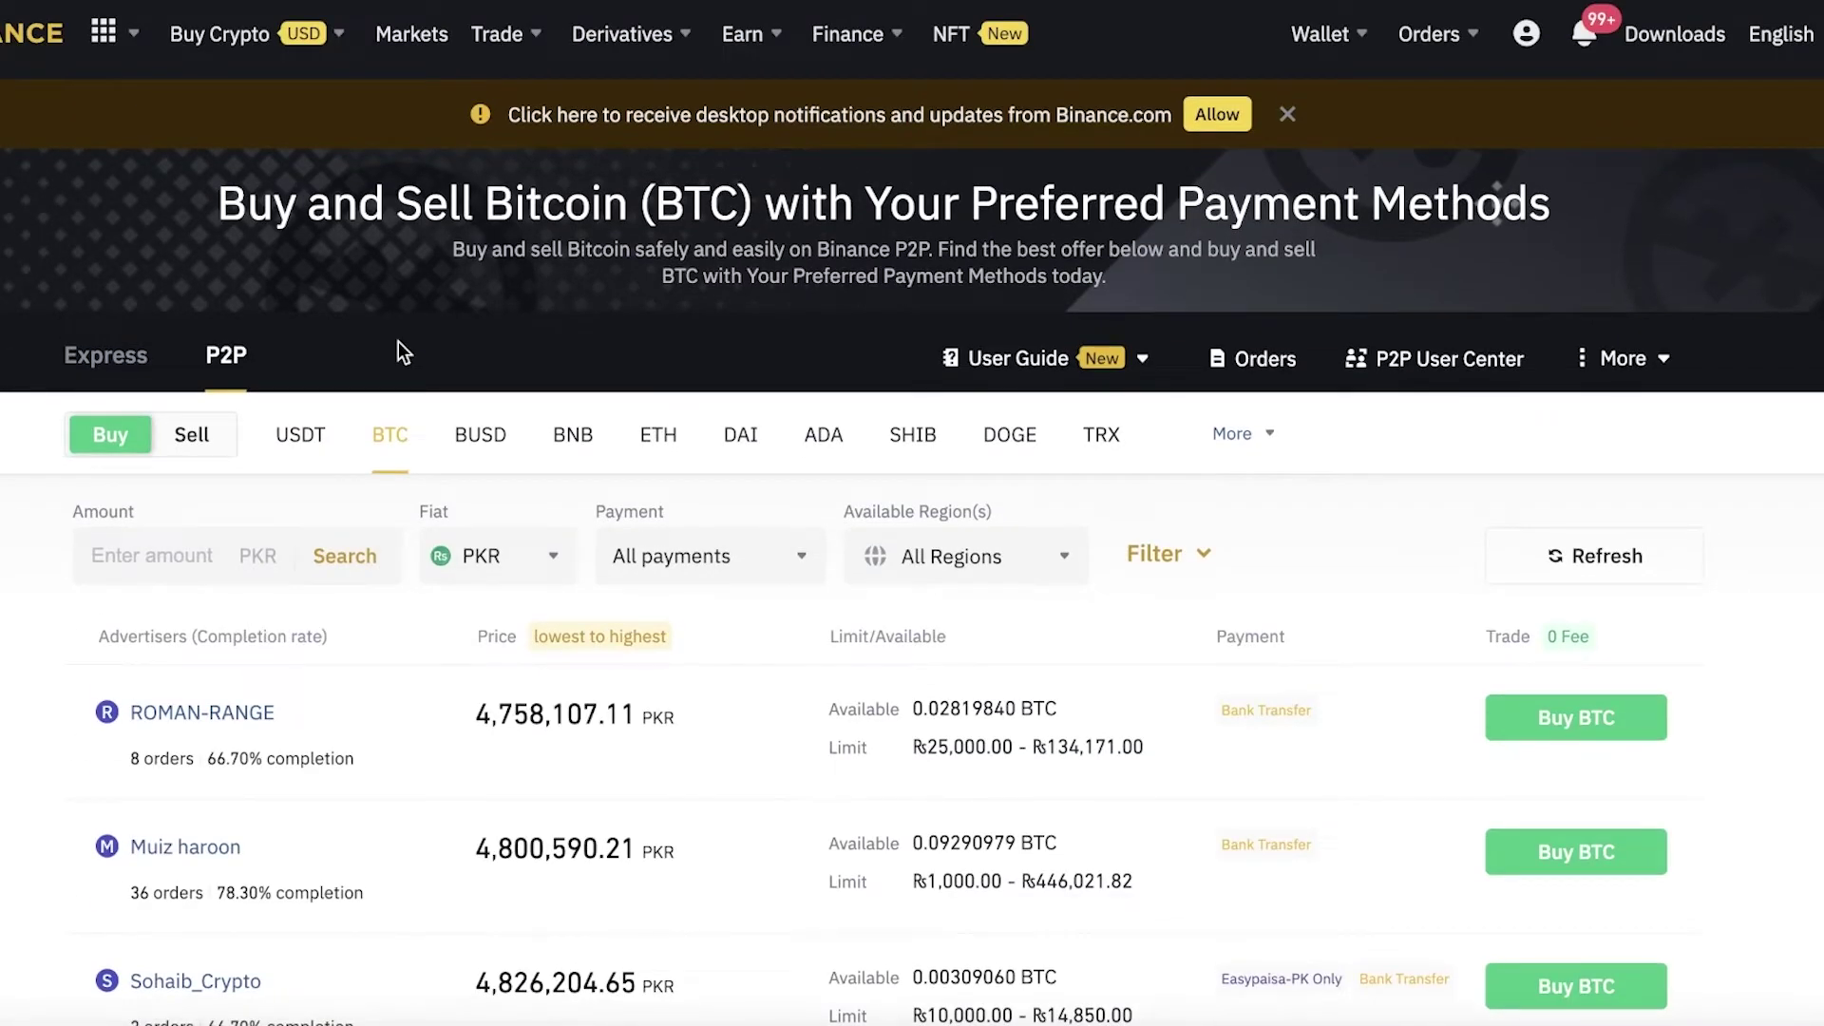
scroll(1123, 441, down, 4)
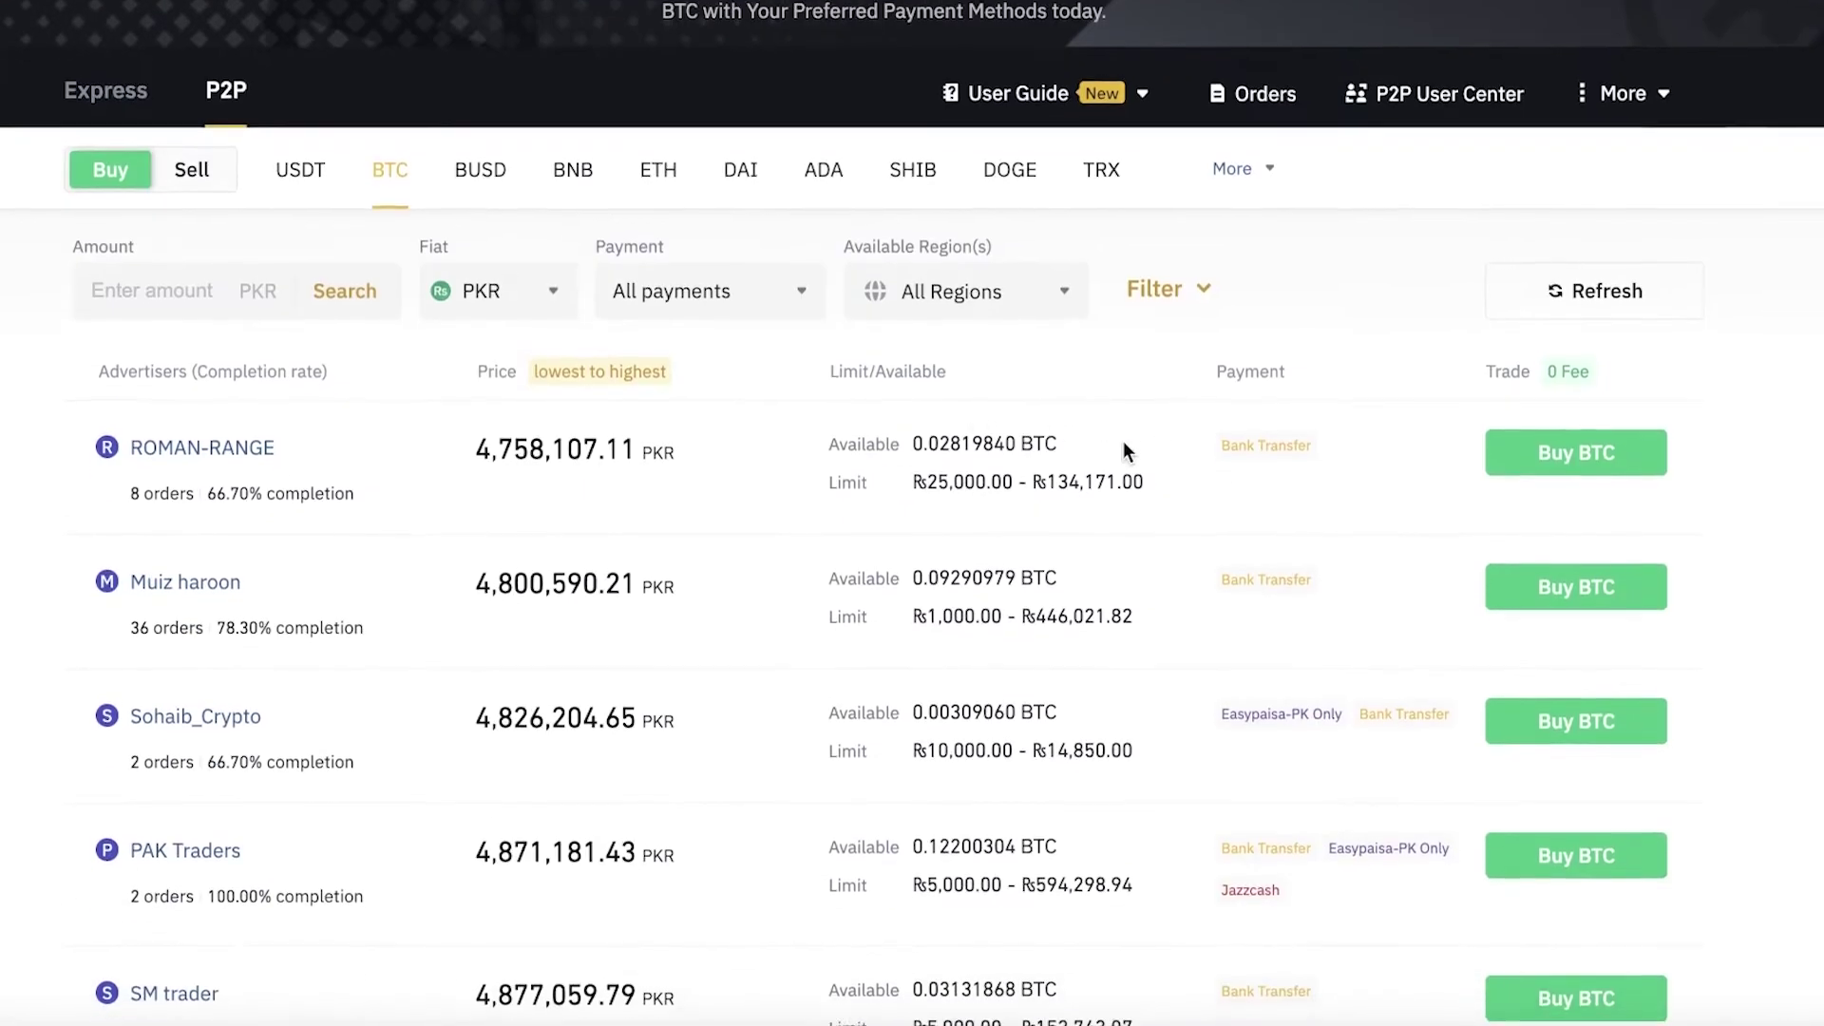
scroll(918, 460, down, 6)
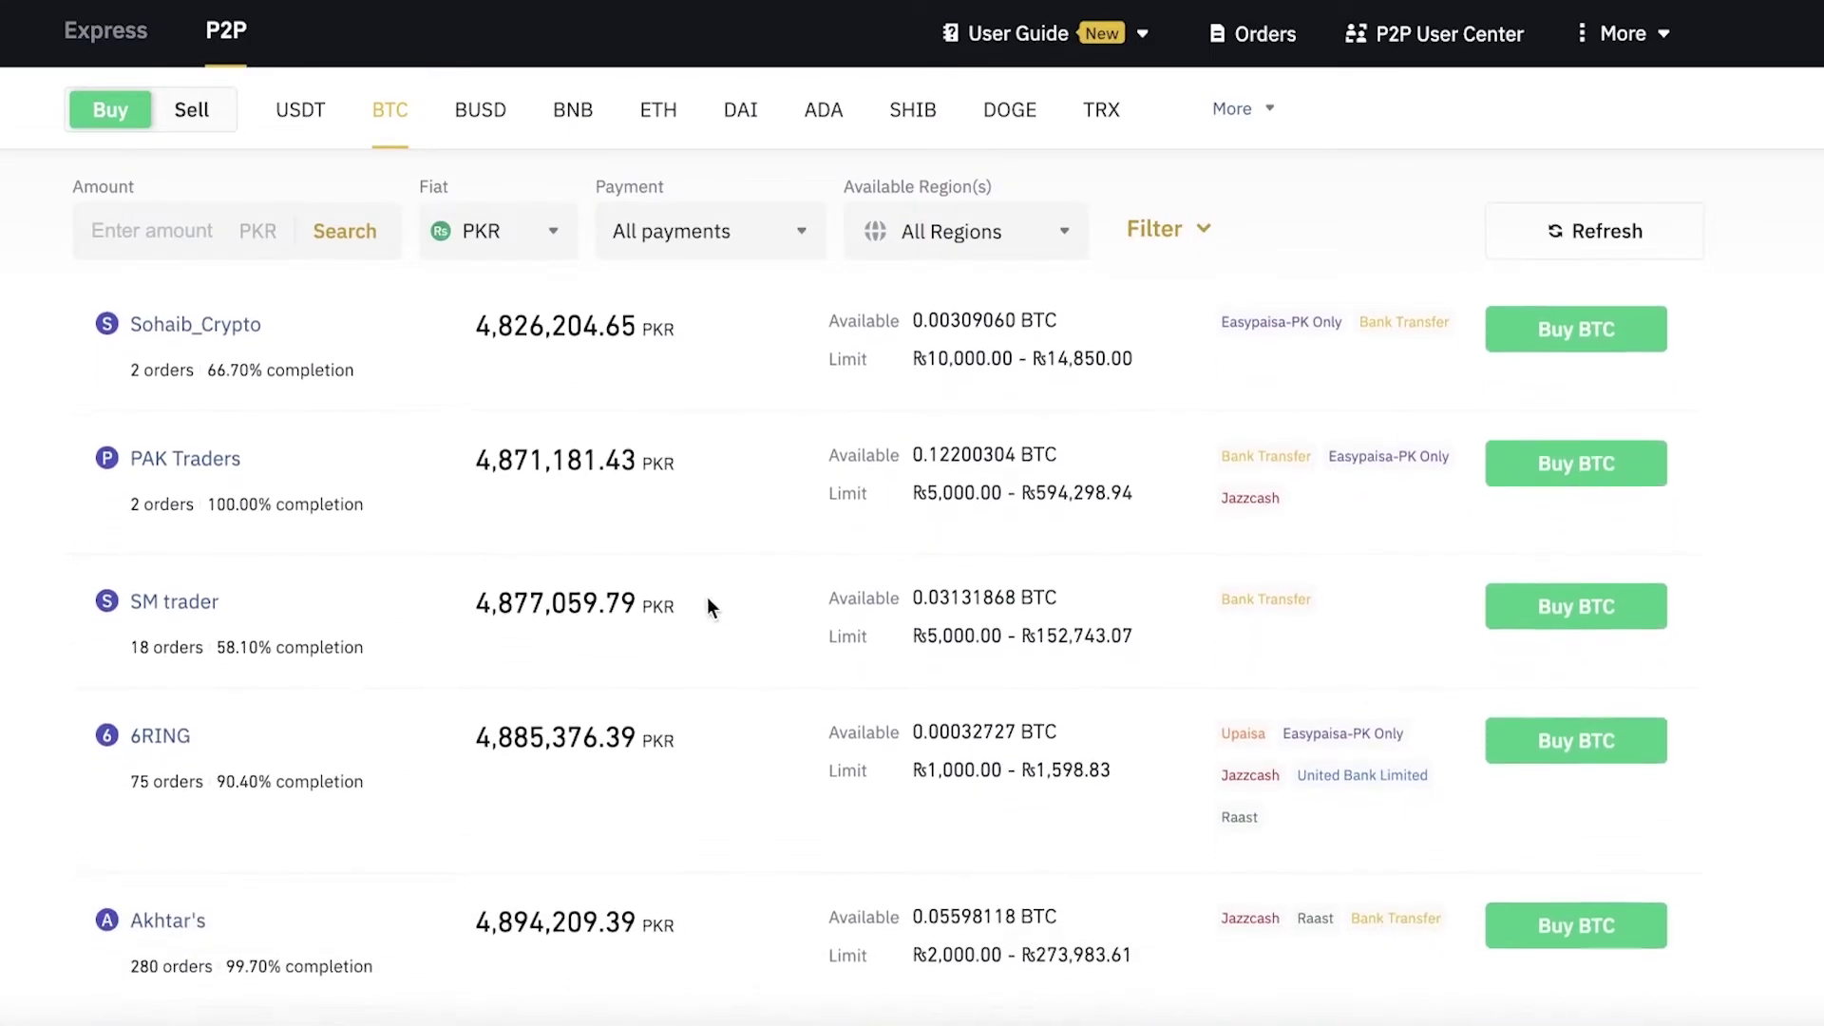
scroll(806, 513, down, 6)
scroll(998, 464, up, 6)
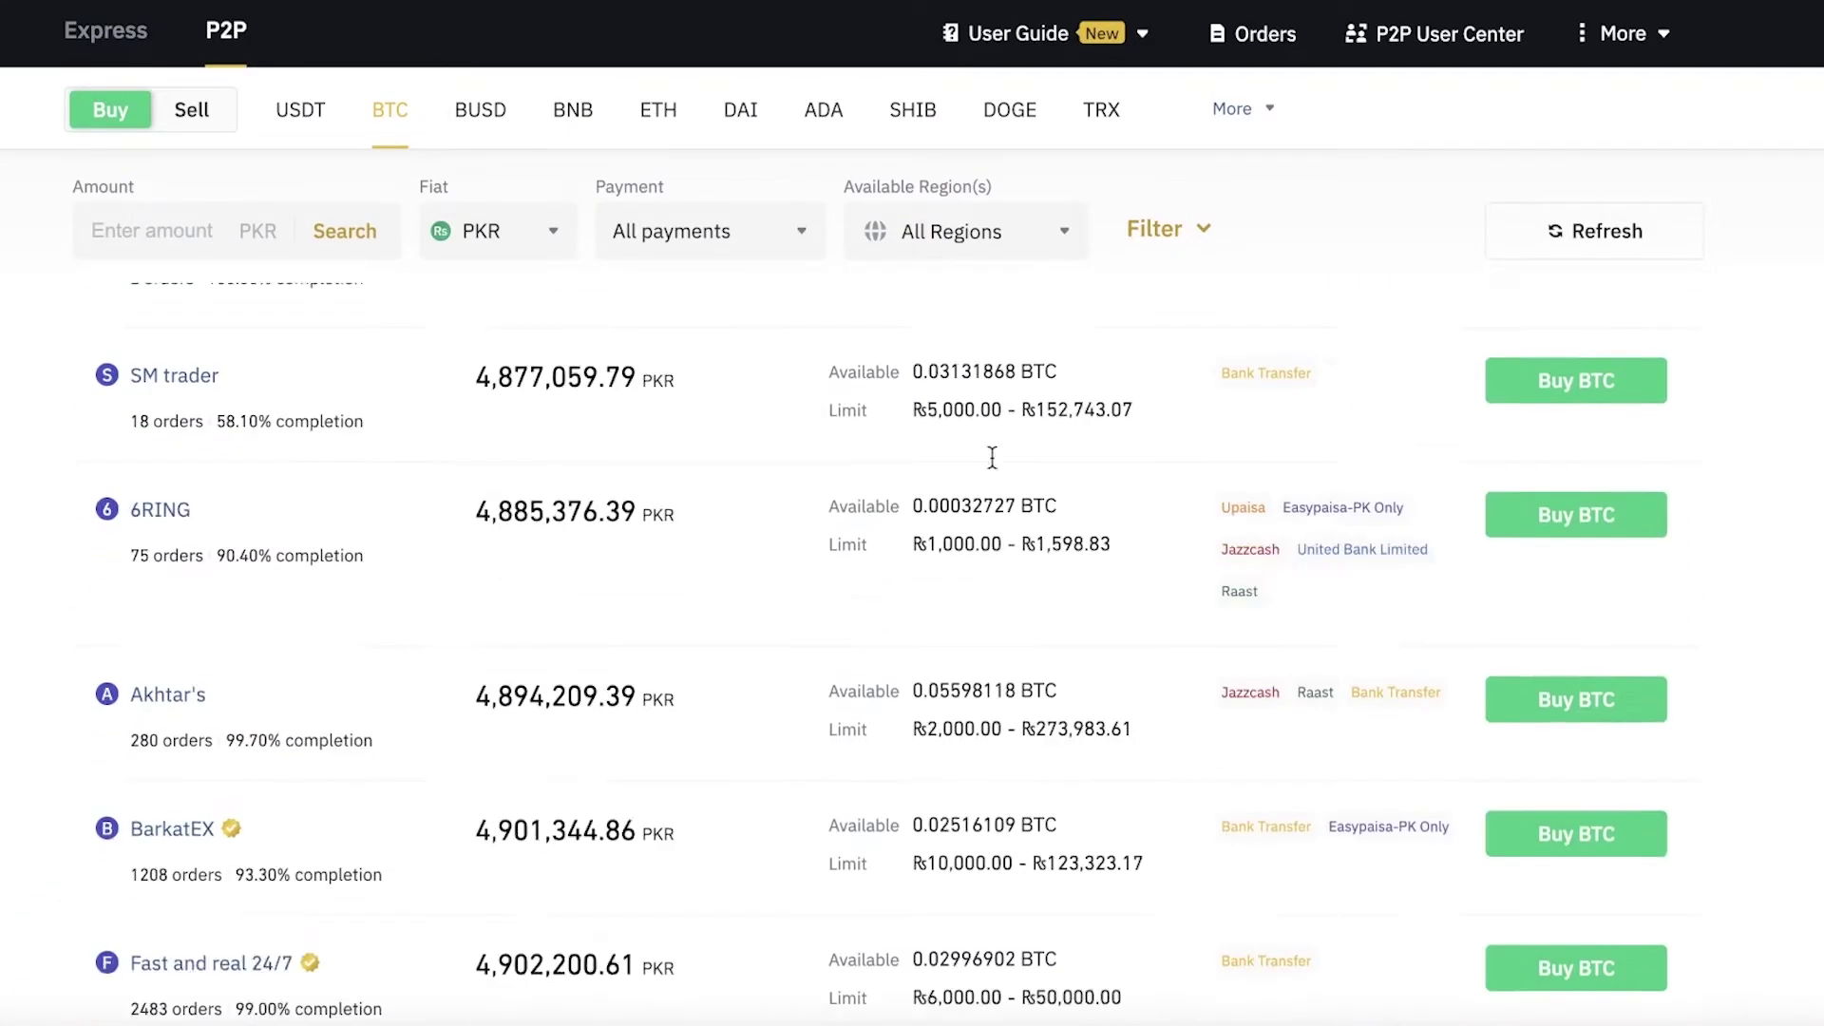
scroll(997, 469, down, 6)
scroll(1296, 646, up, 18)
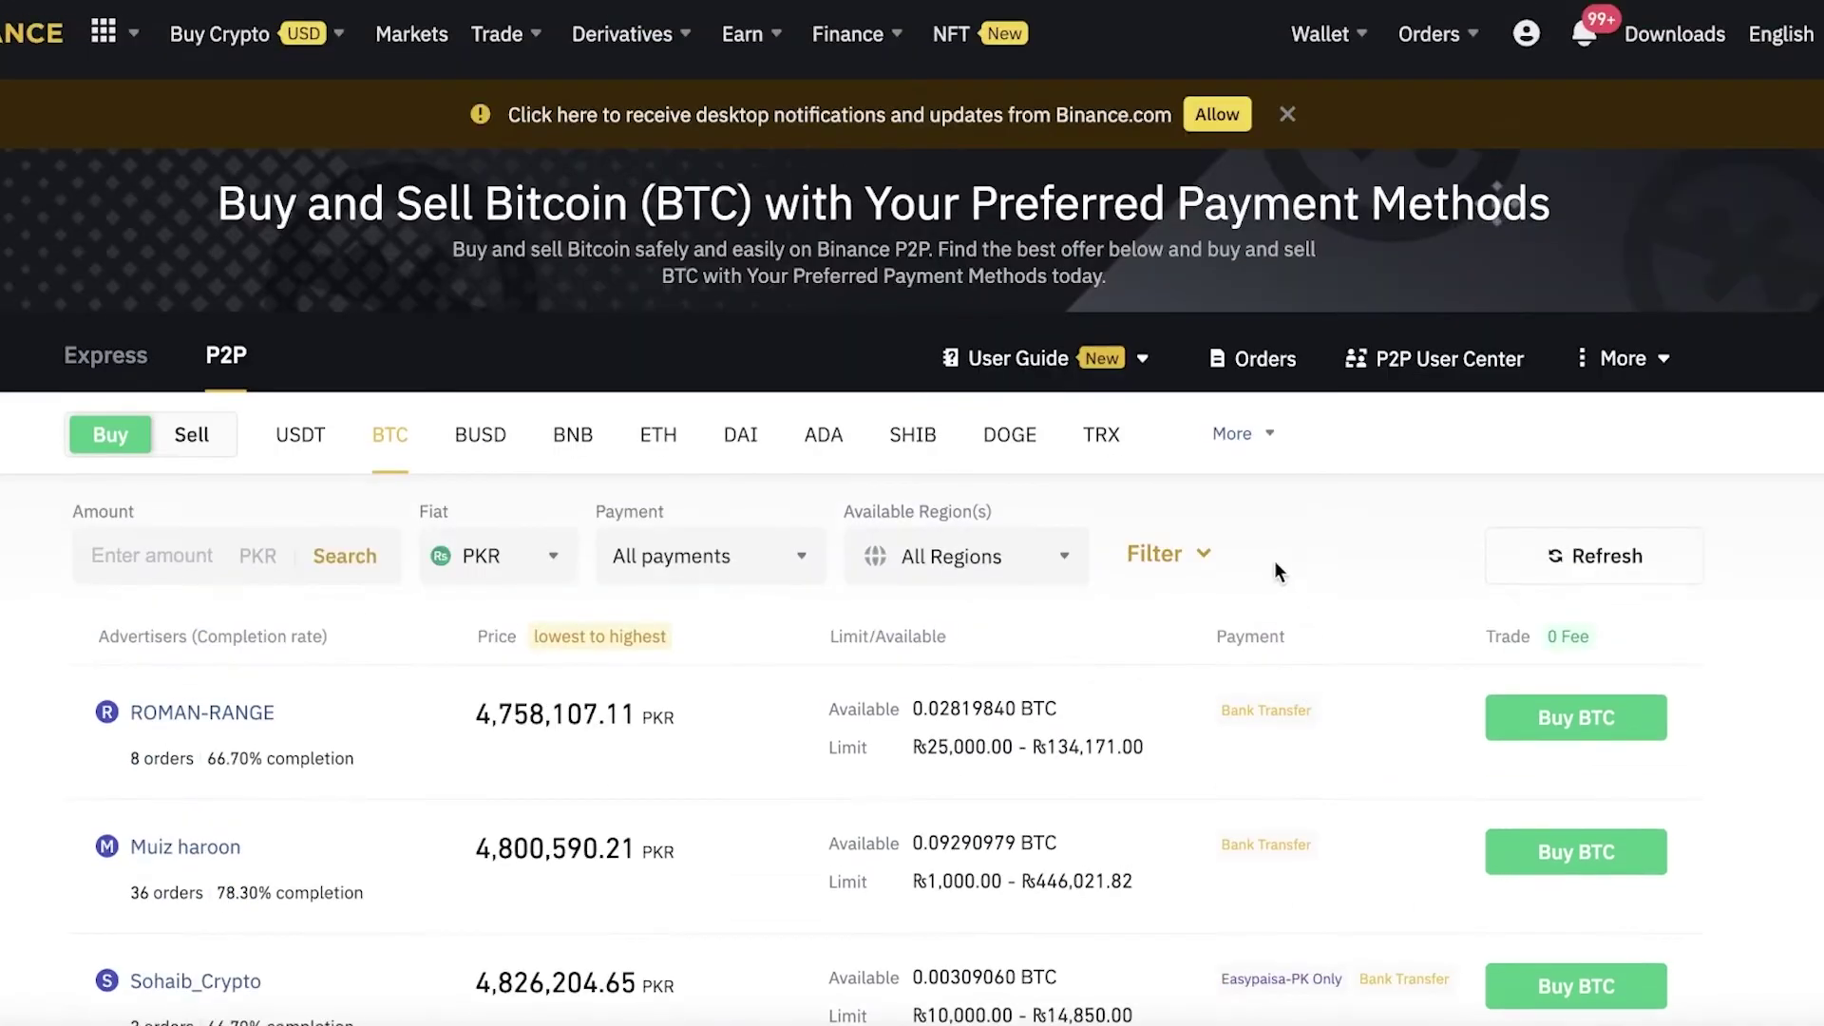
scroll(1274, 561, down, 8)
scroll(1277, 494, up, 1)
scroll(1282, 446, up, 4)
scroll(1283, 475, down, 10)
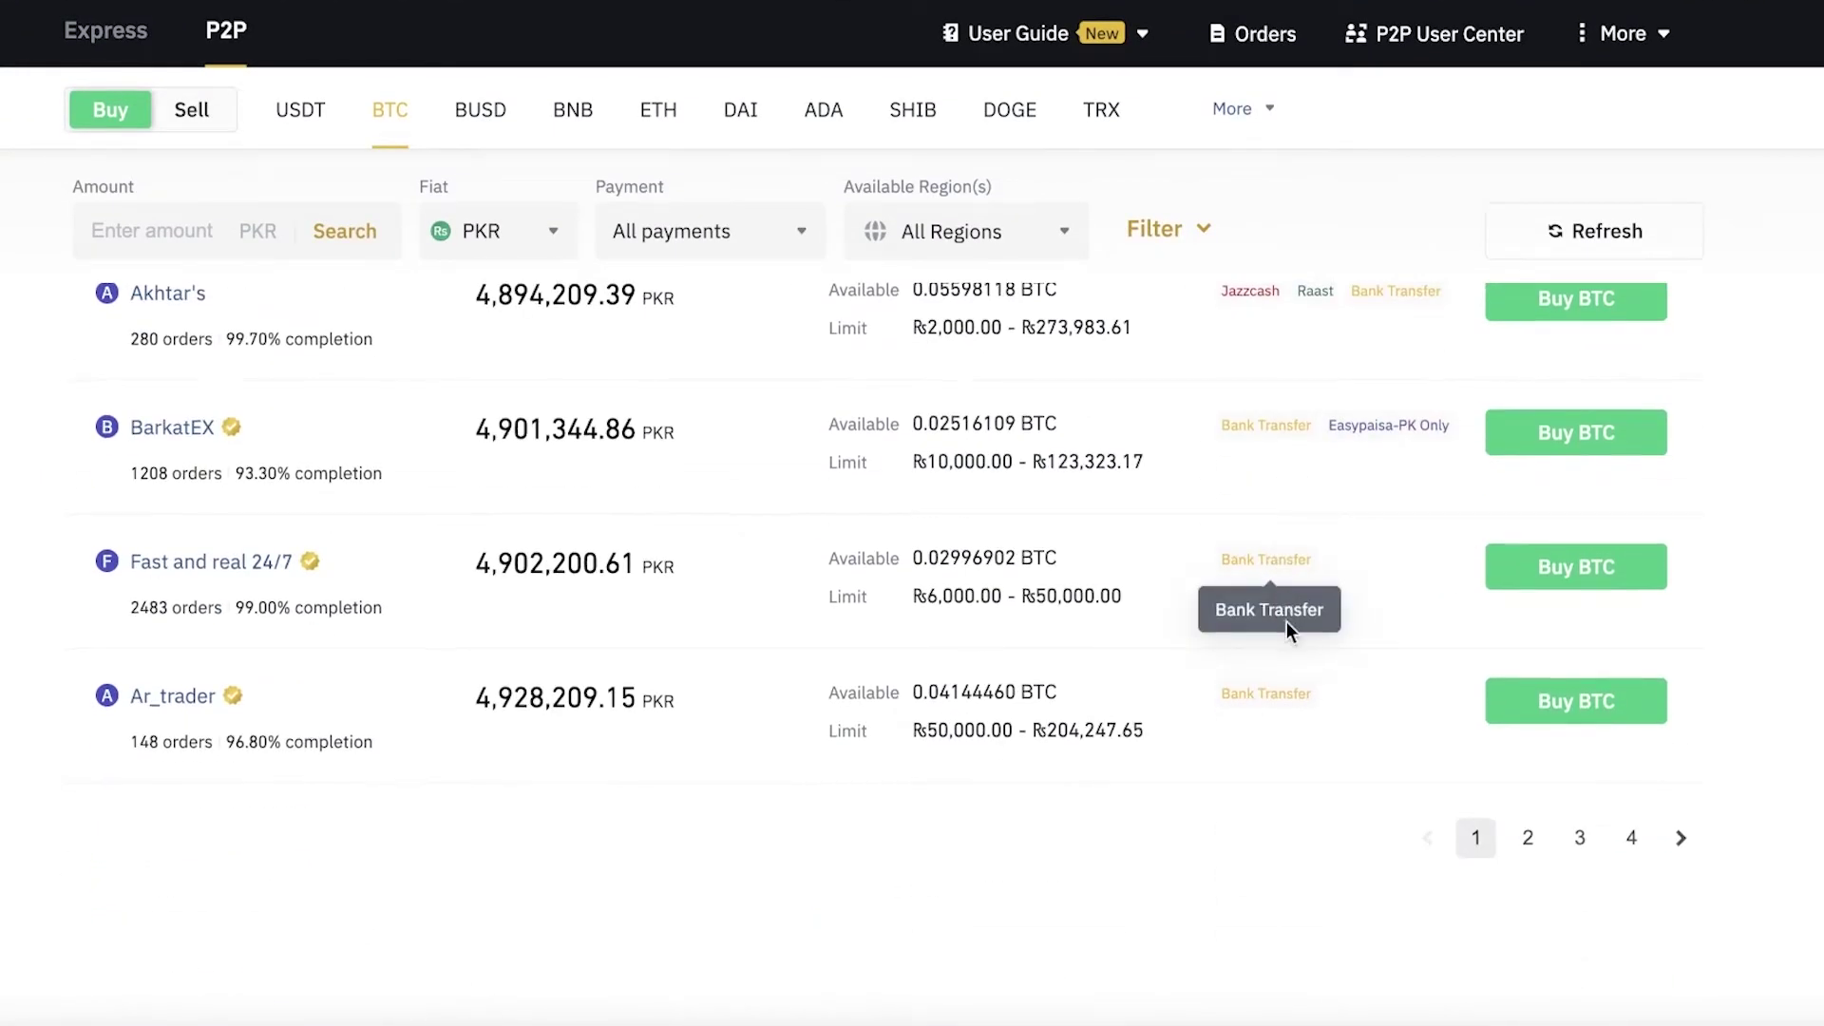
scroll(1508, 542, down, 15)
scroll(1508, 541, up, 20)
scroll(1507, 547, down, 15)
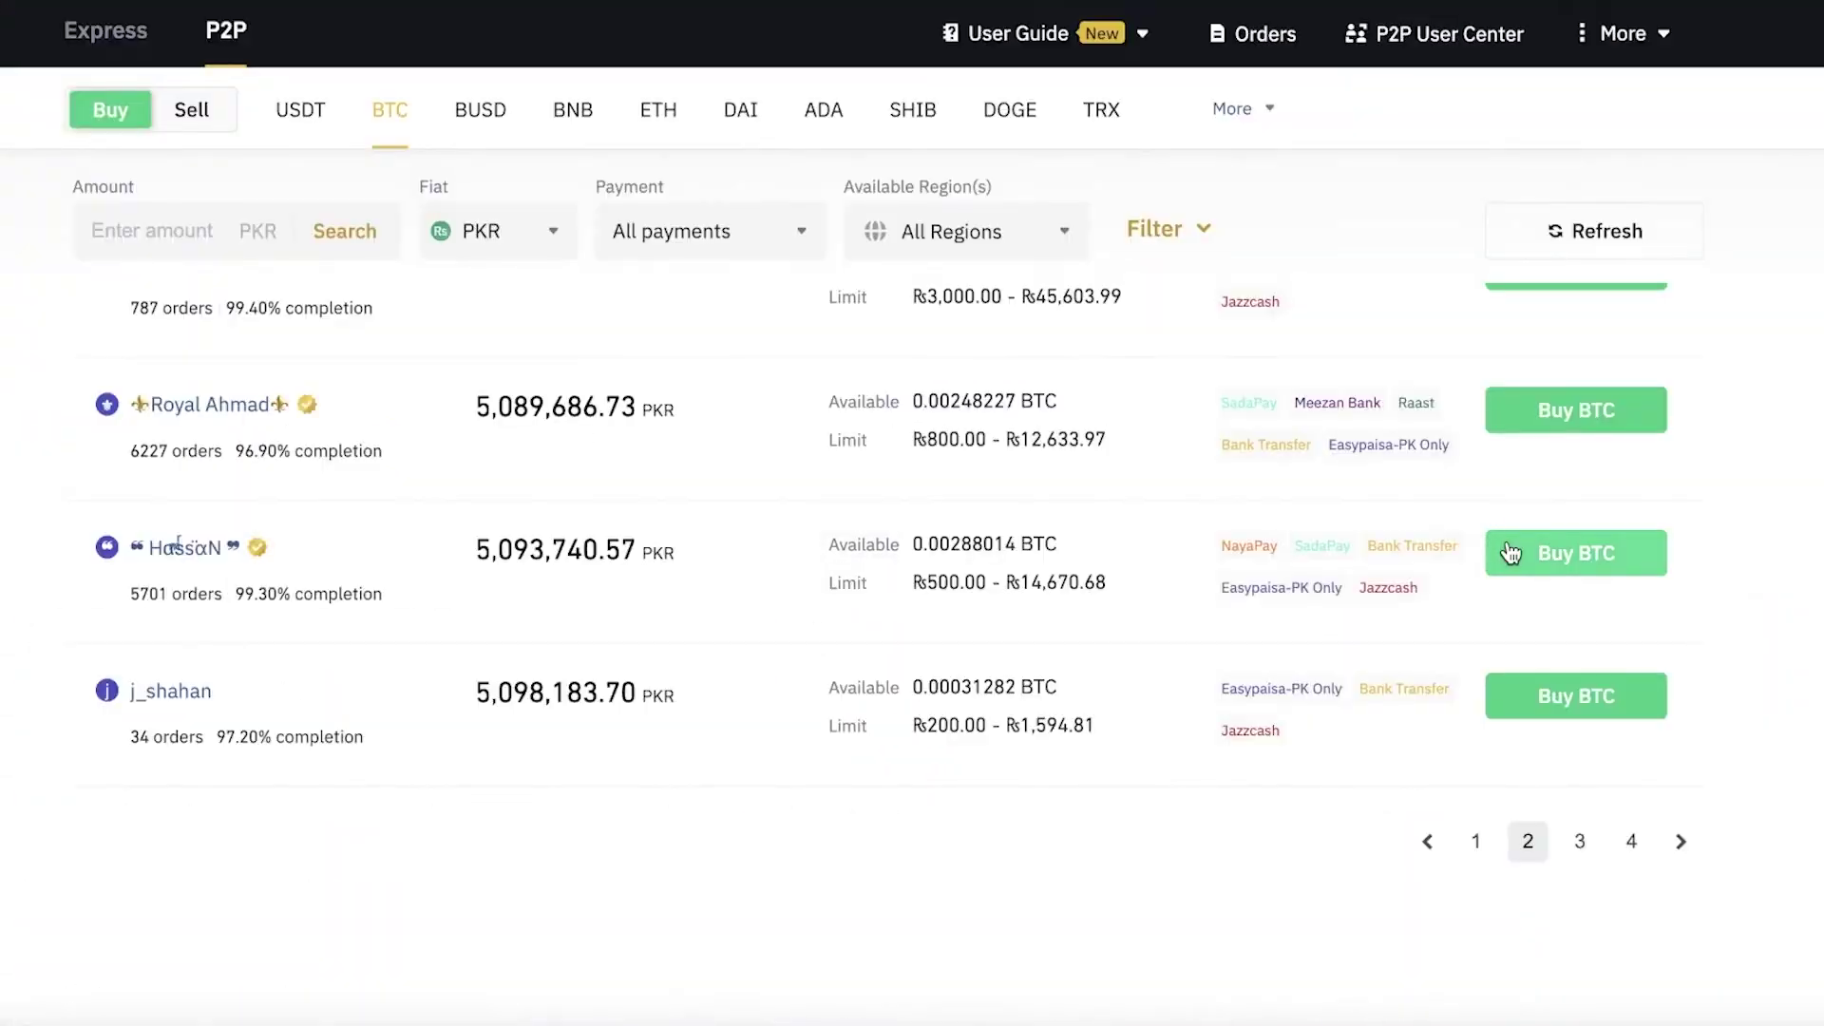
scroll(1212, 576, up, 3)
scroll(1746, 338, up, 8)
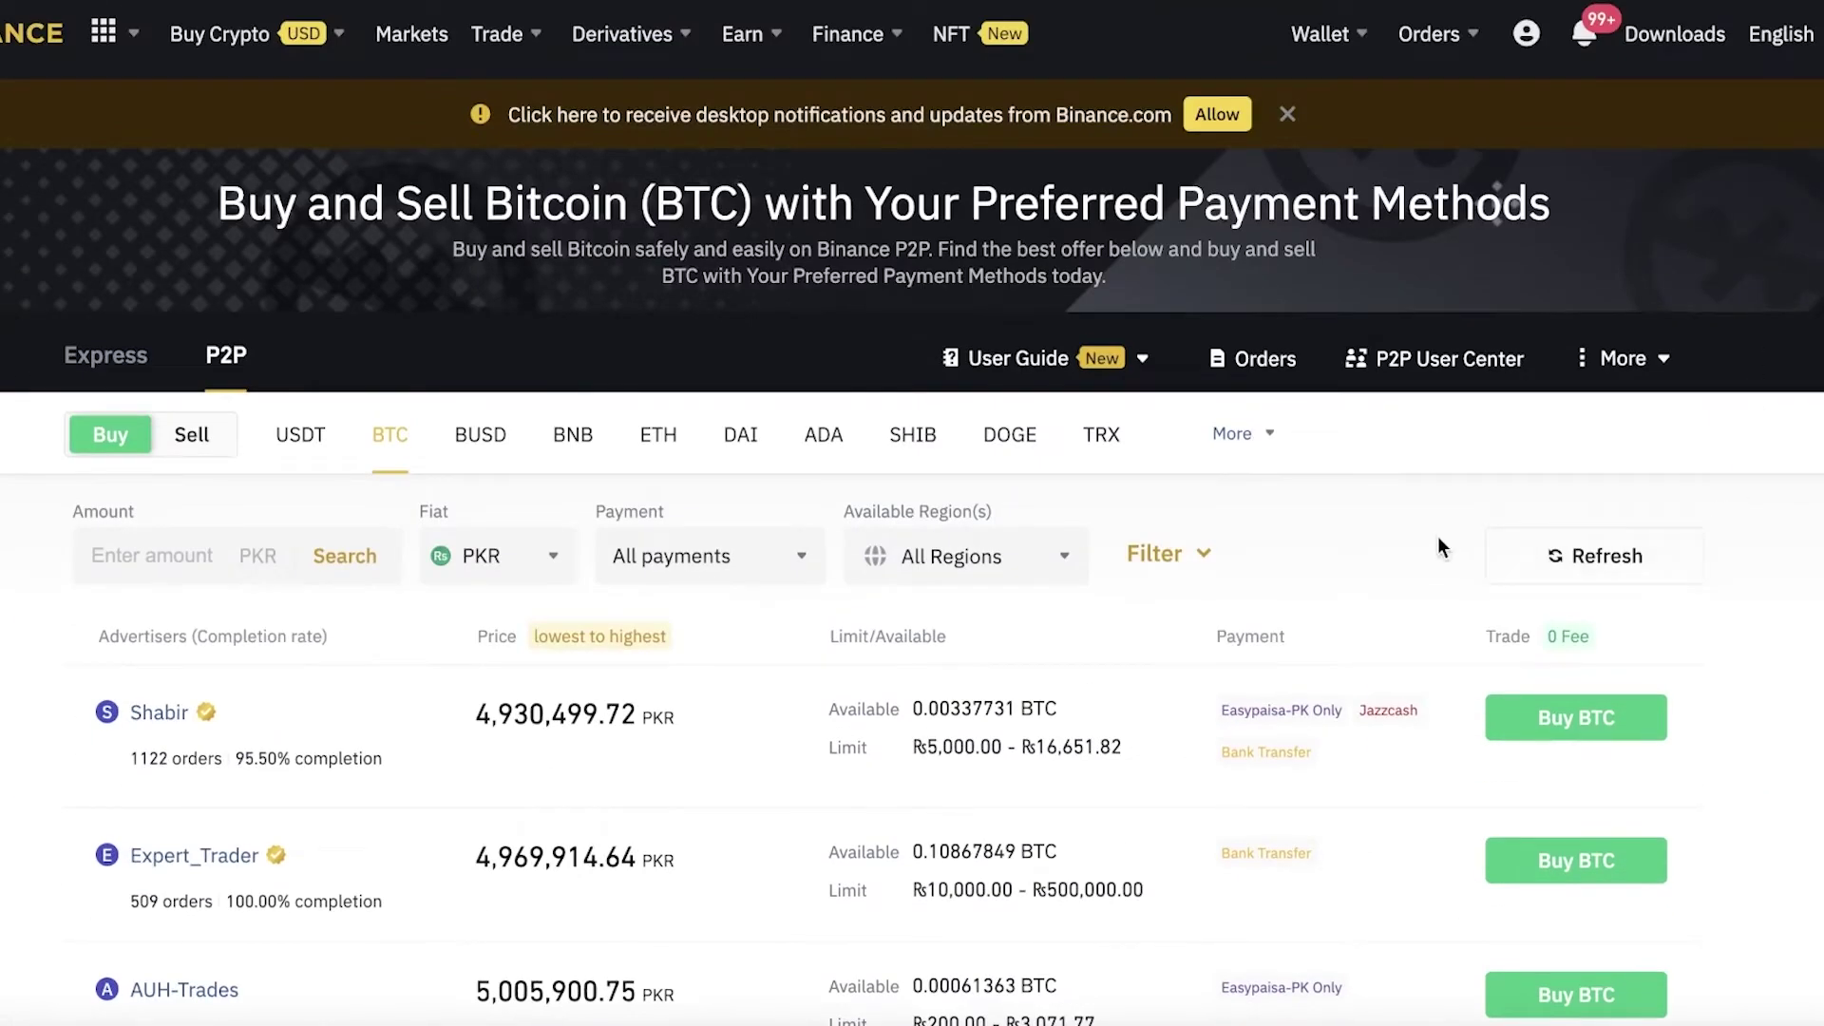
scroll(1439, 547, down, 4)
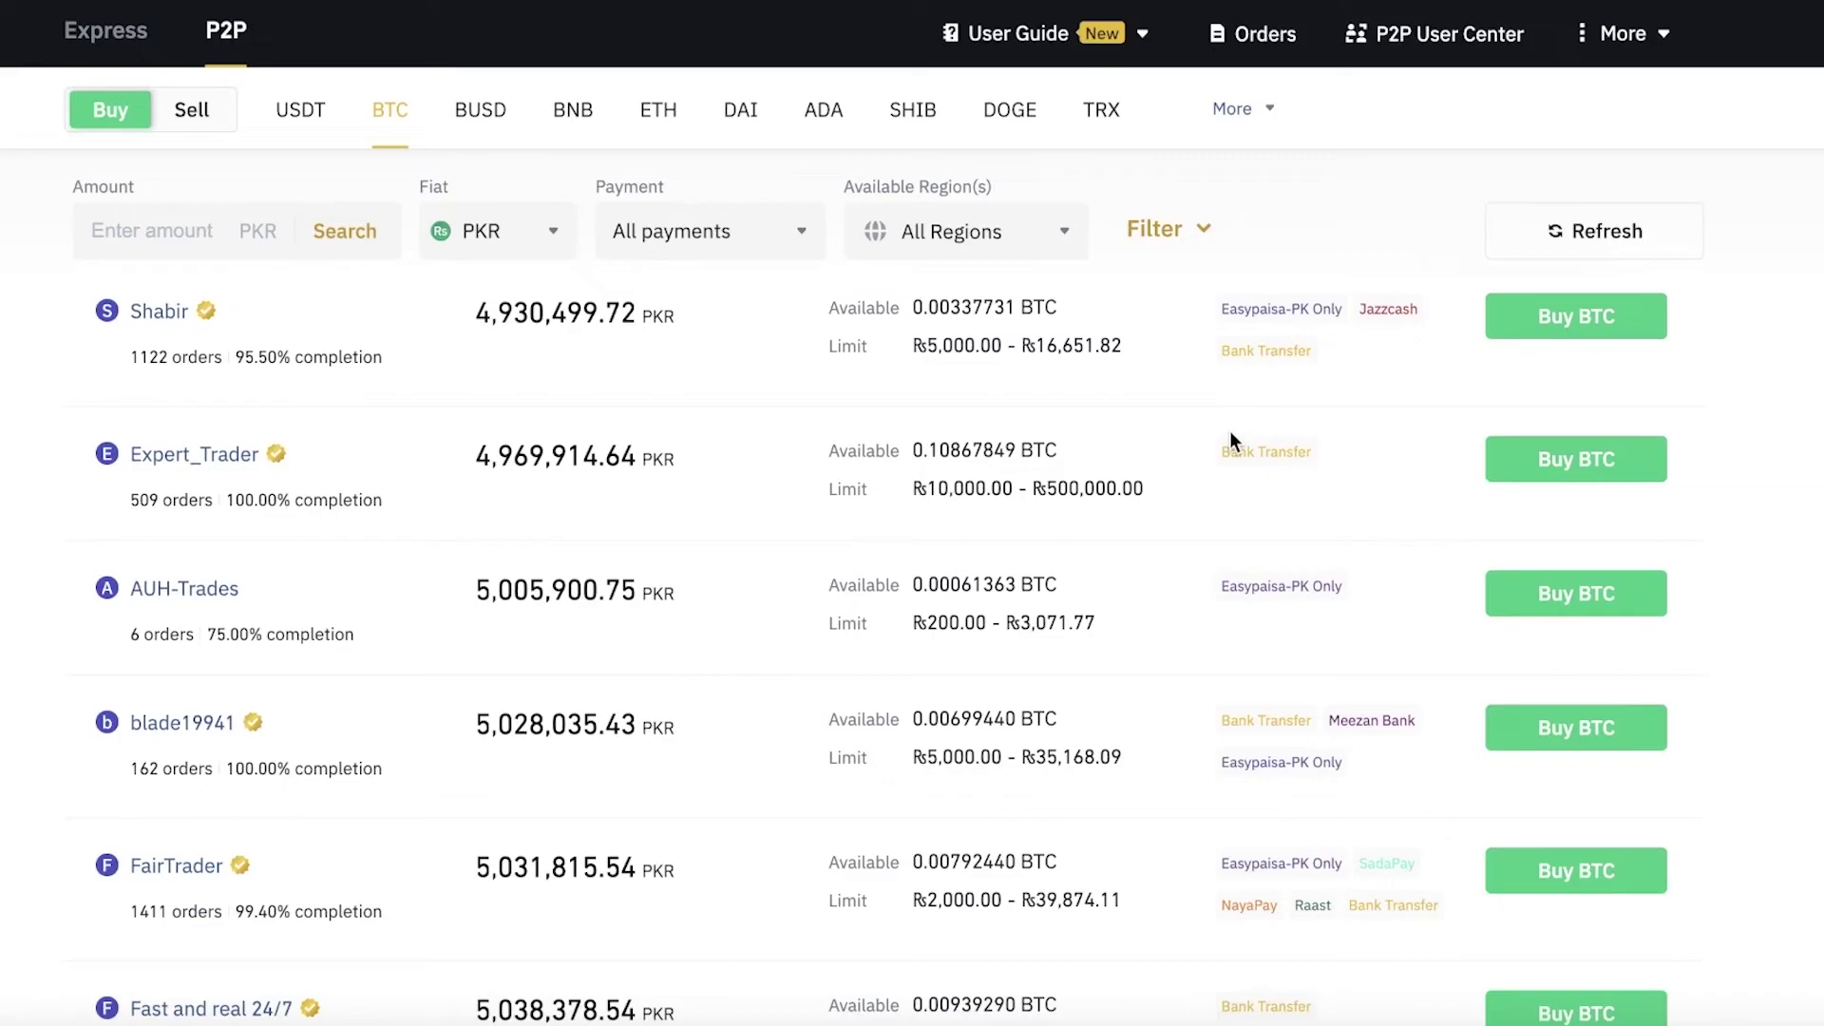
scroll(1301, 371, down, 1)
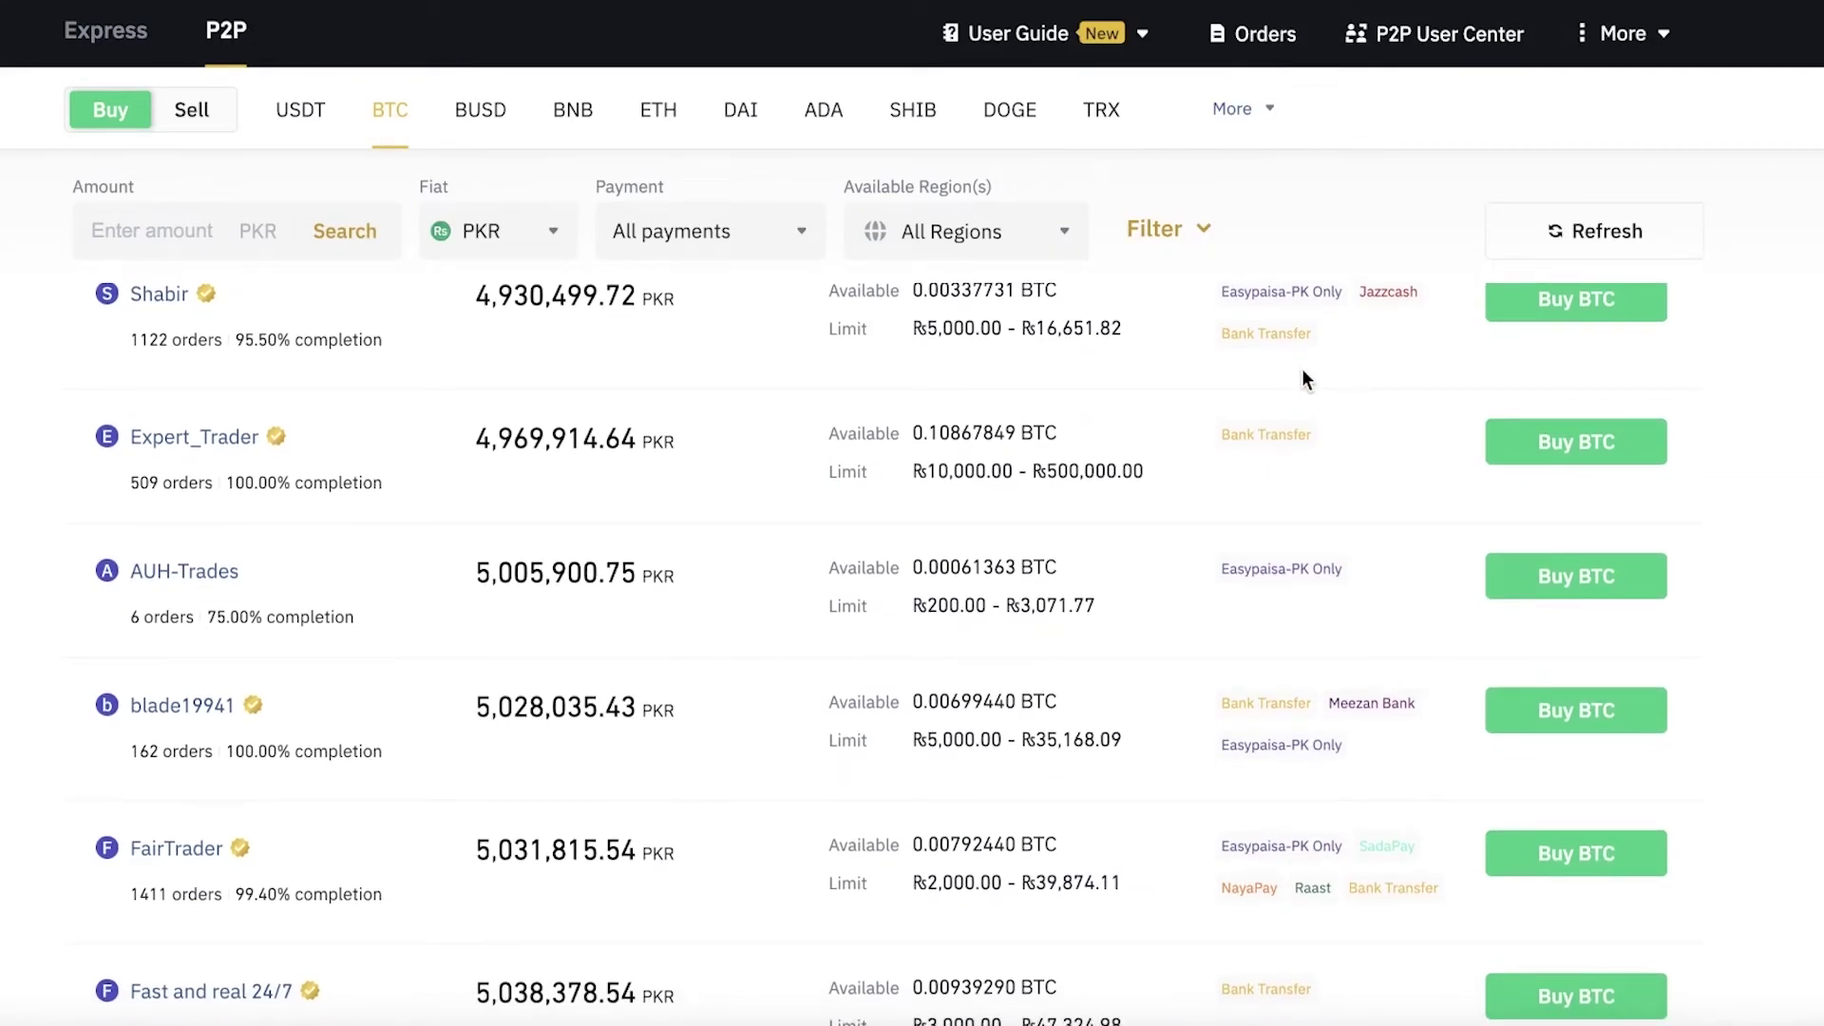
scroll(1263, 428, down, 8)
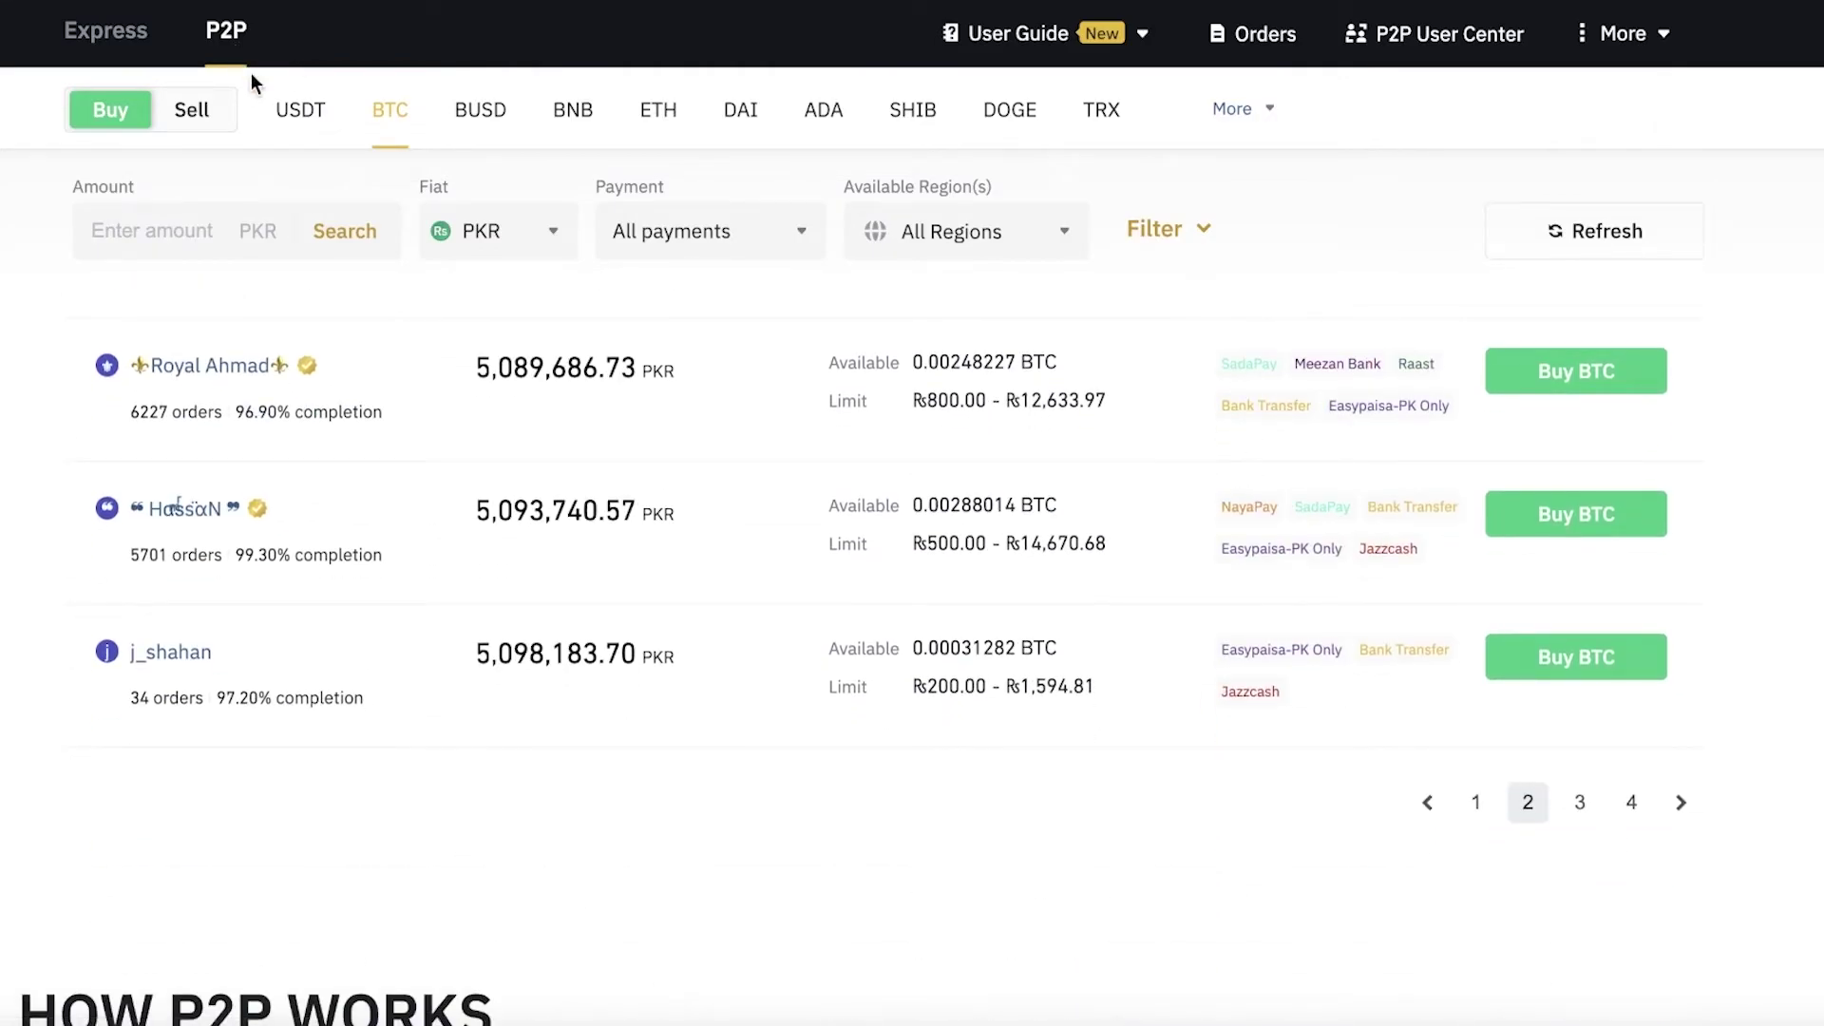
scroll(274, 114, up, 10)
scroll(273, 114, up, 2)
mouse_move(216, 29)
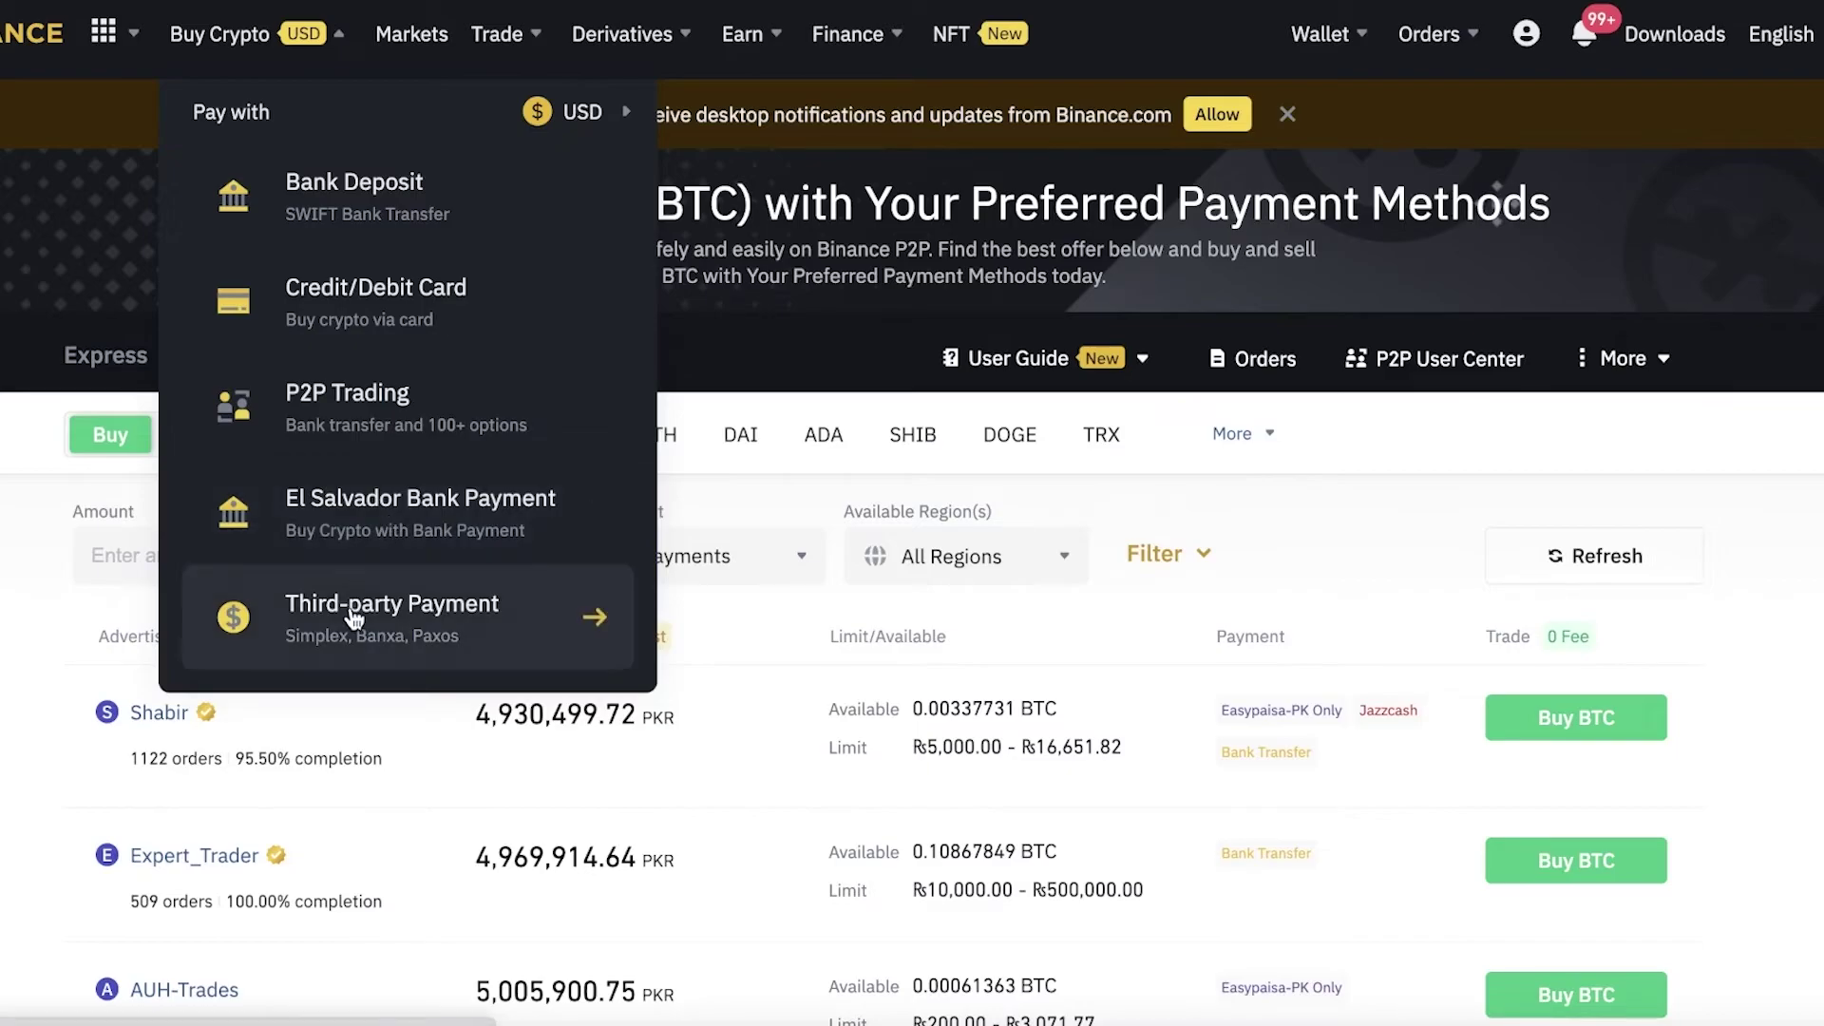
- Open Third-party Payment under Buy Crypto, defaulting to USD to BUSD via Simplex
click(354, 619)
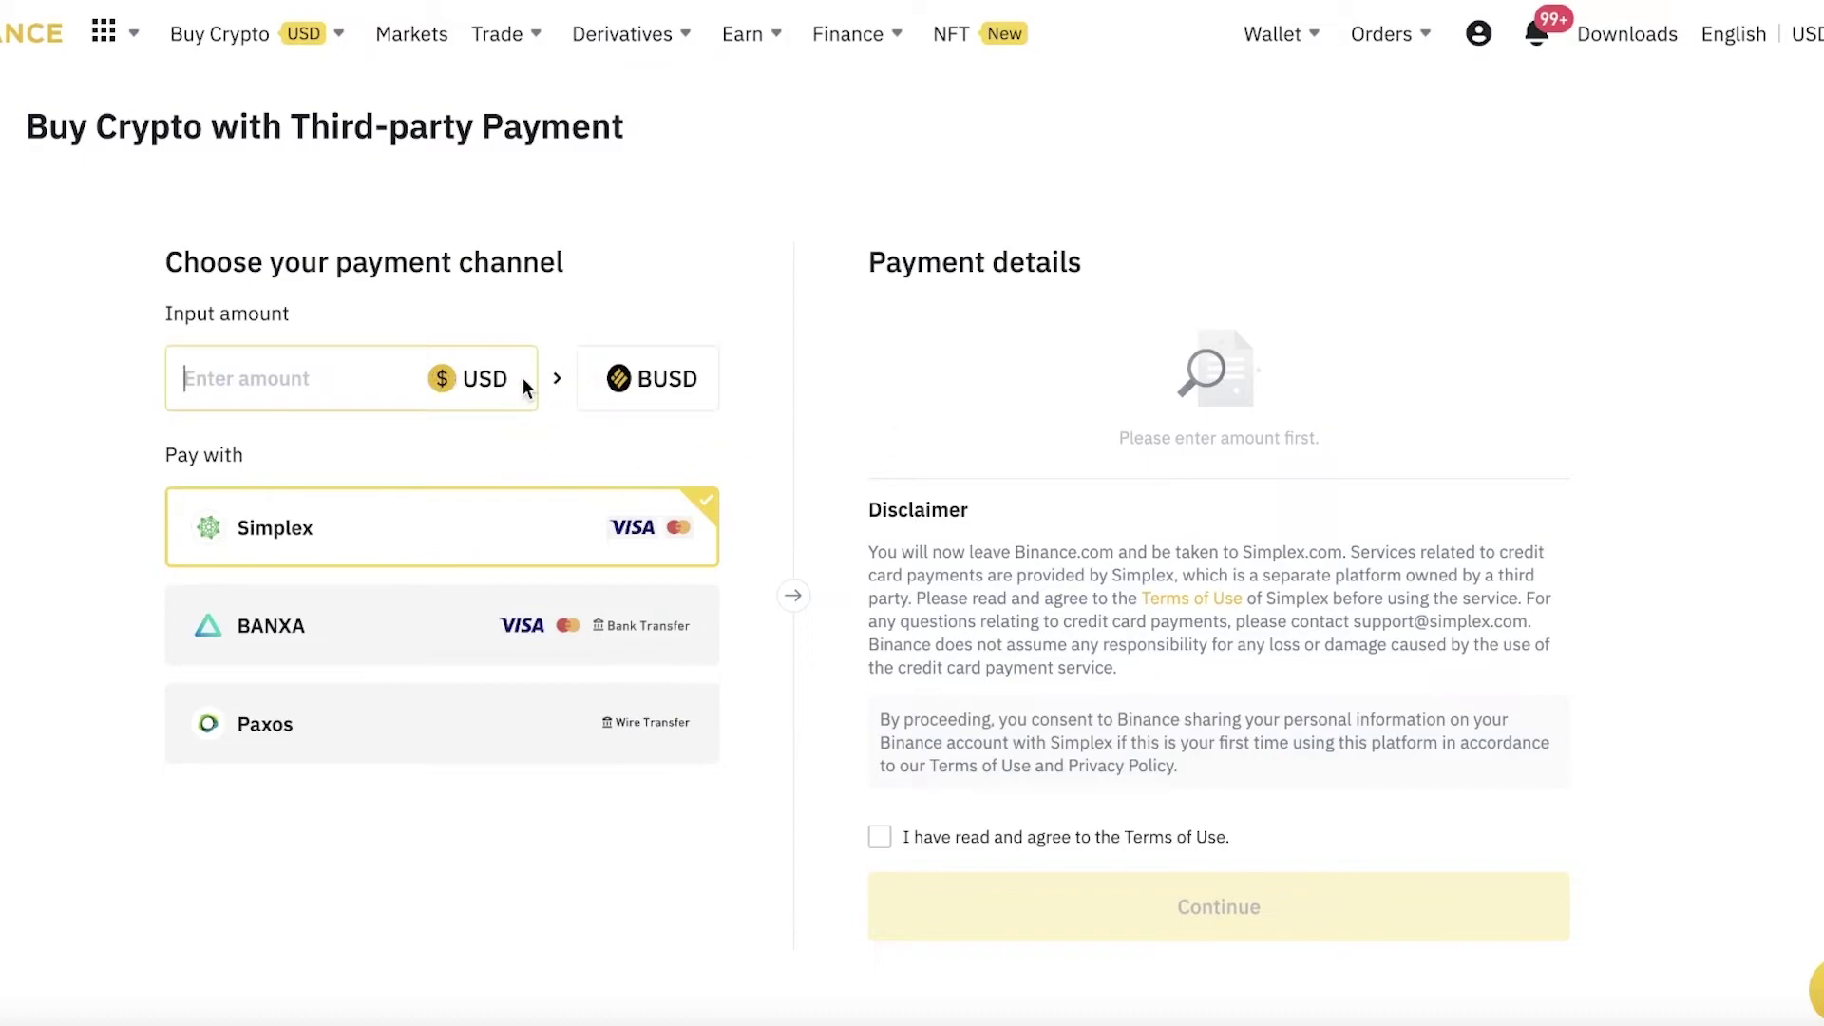
- Change the third-party purchase to BTC via BANXA and focus the USD amount field
click(627, 391)
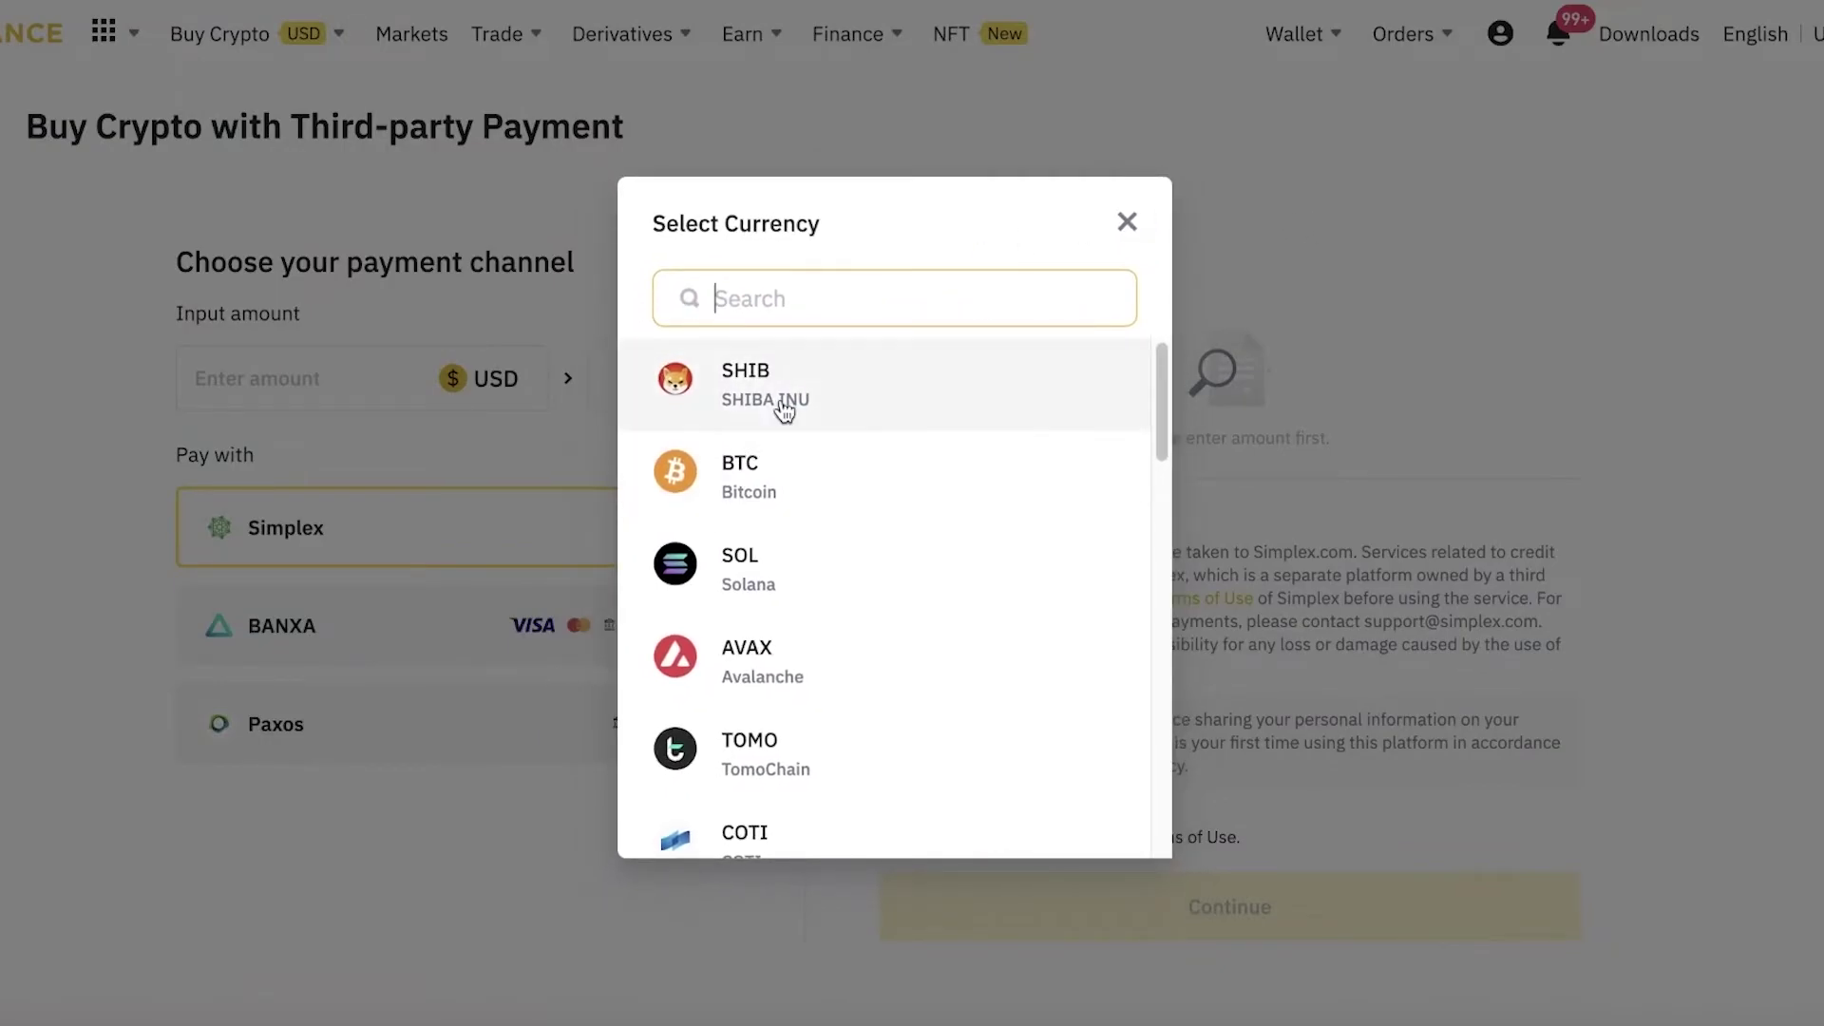
click(737, 500)
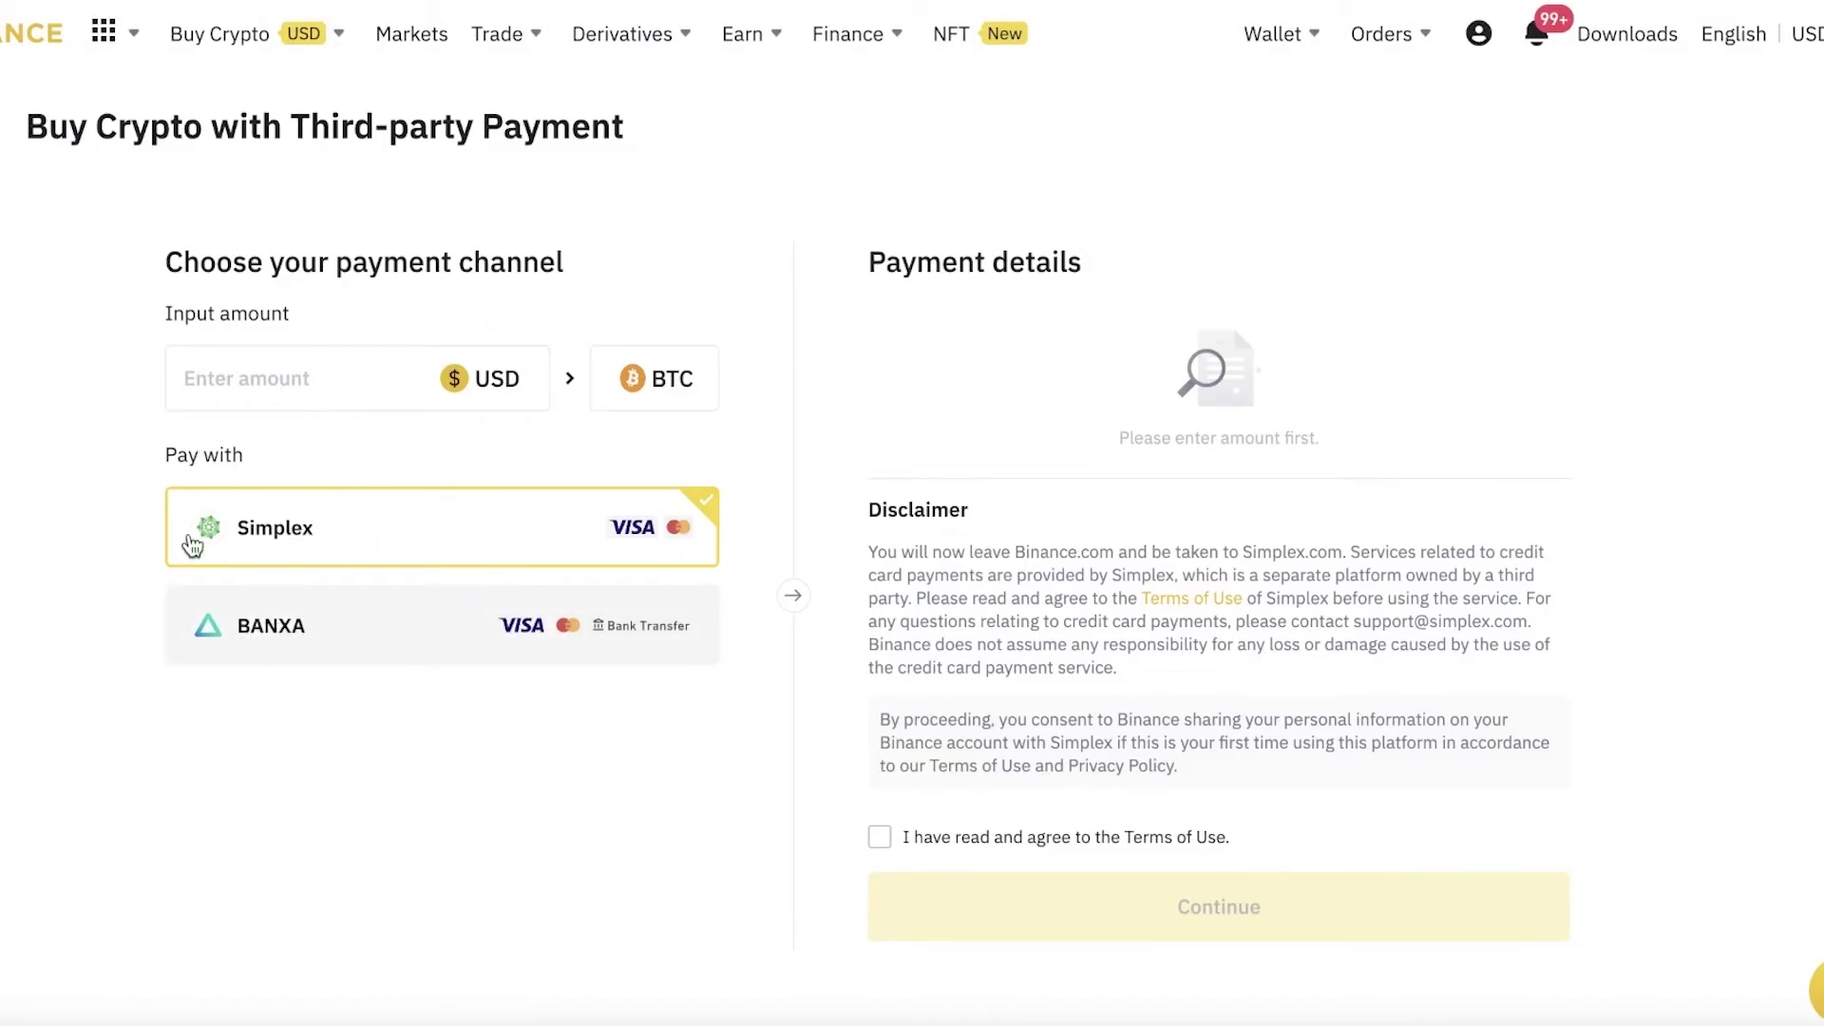
click(305, 603)
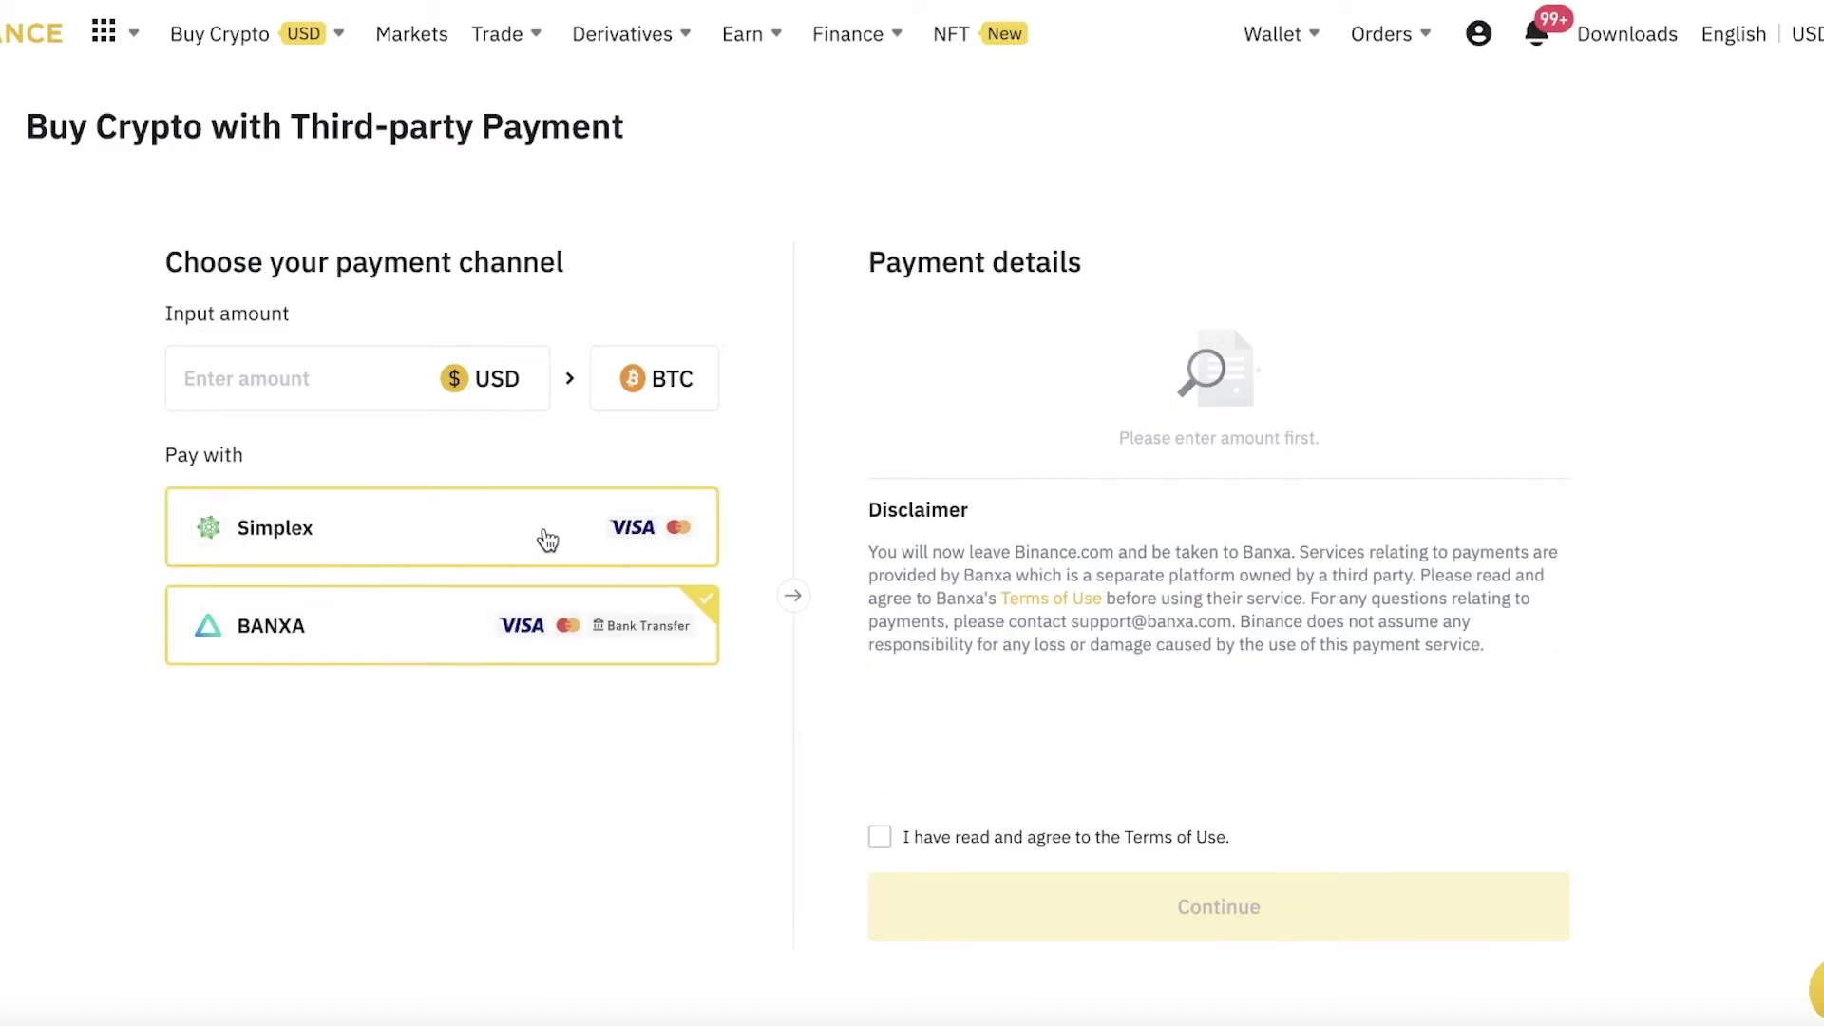
click(244, 355)
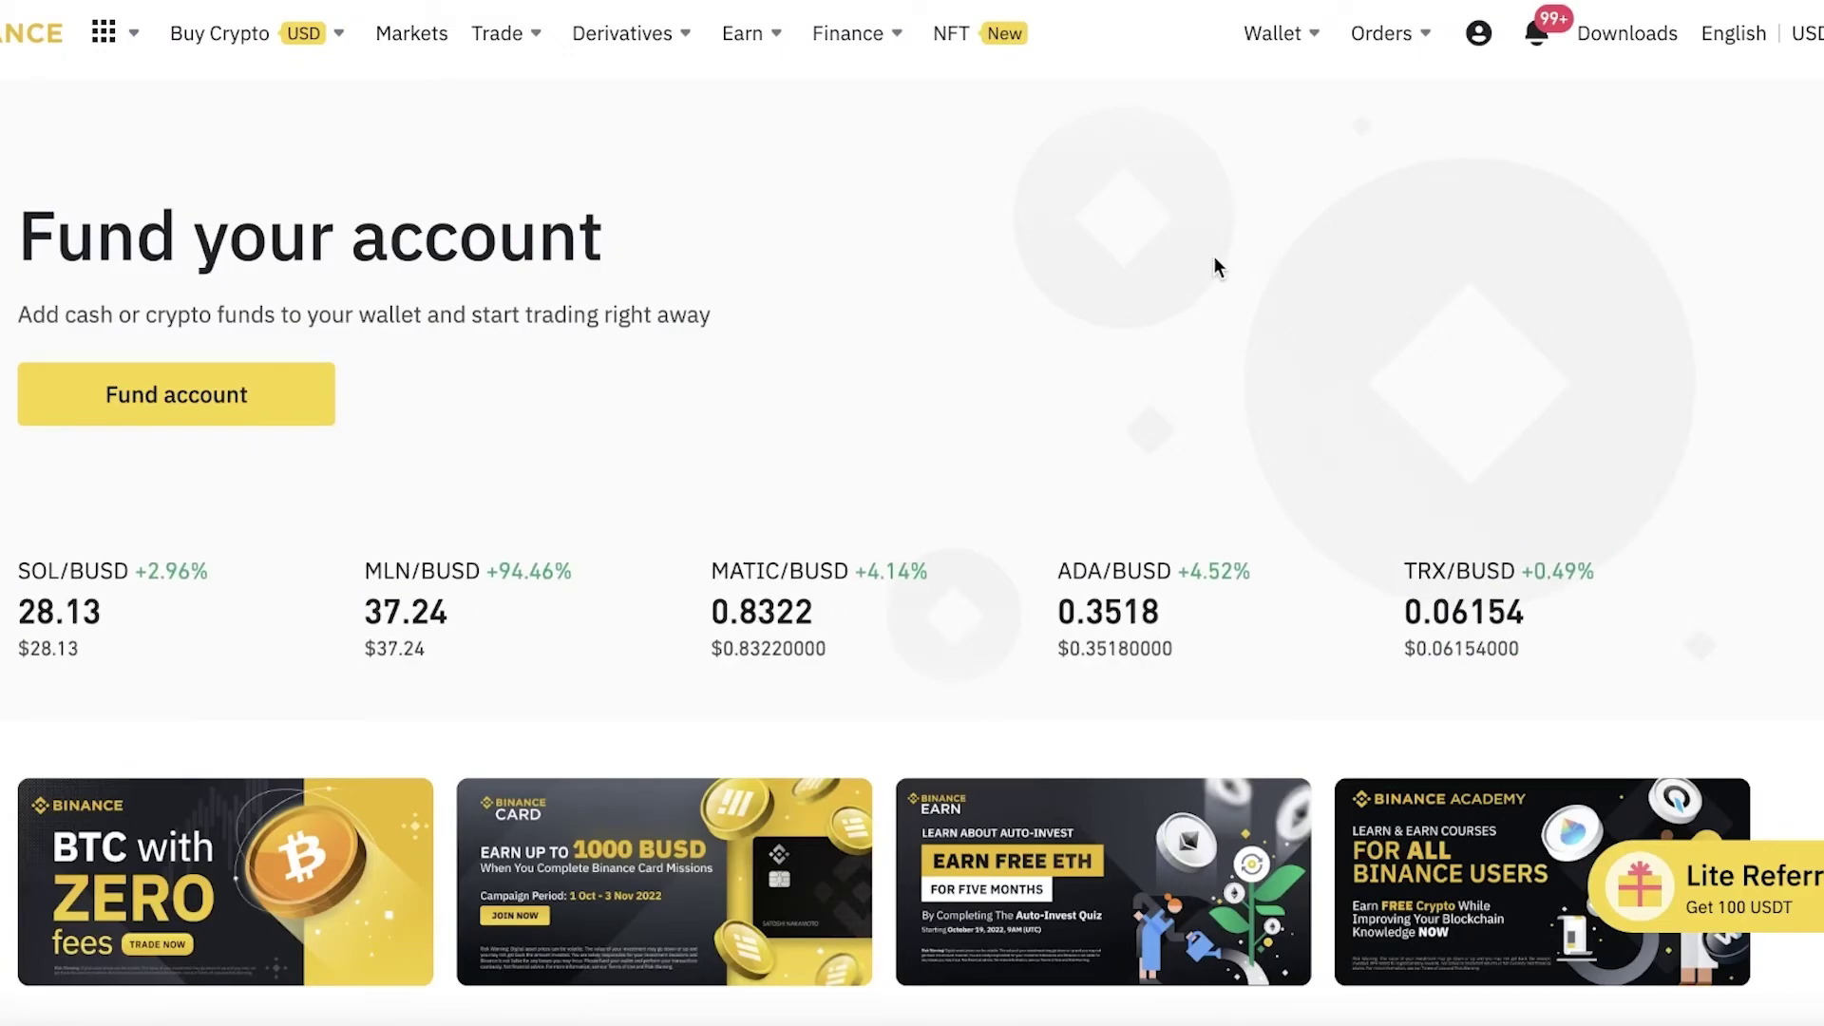
scroll(956, 230, down, 10)
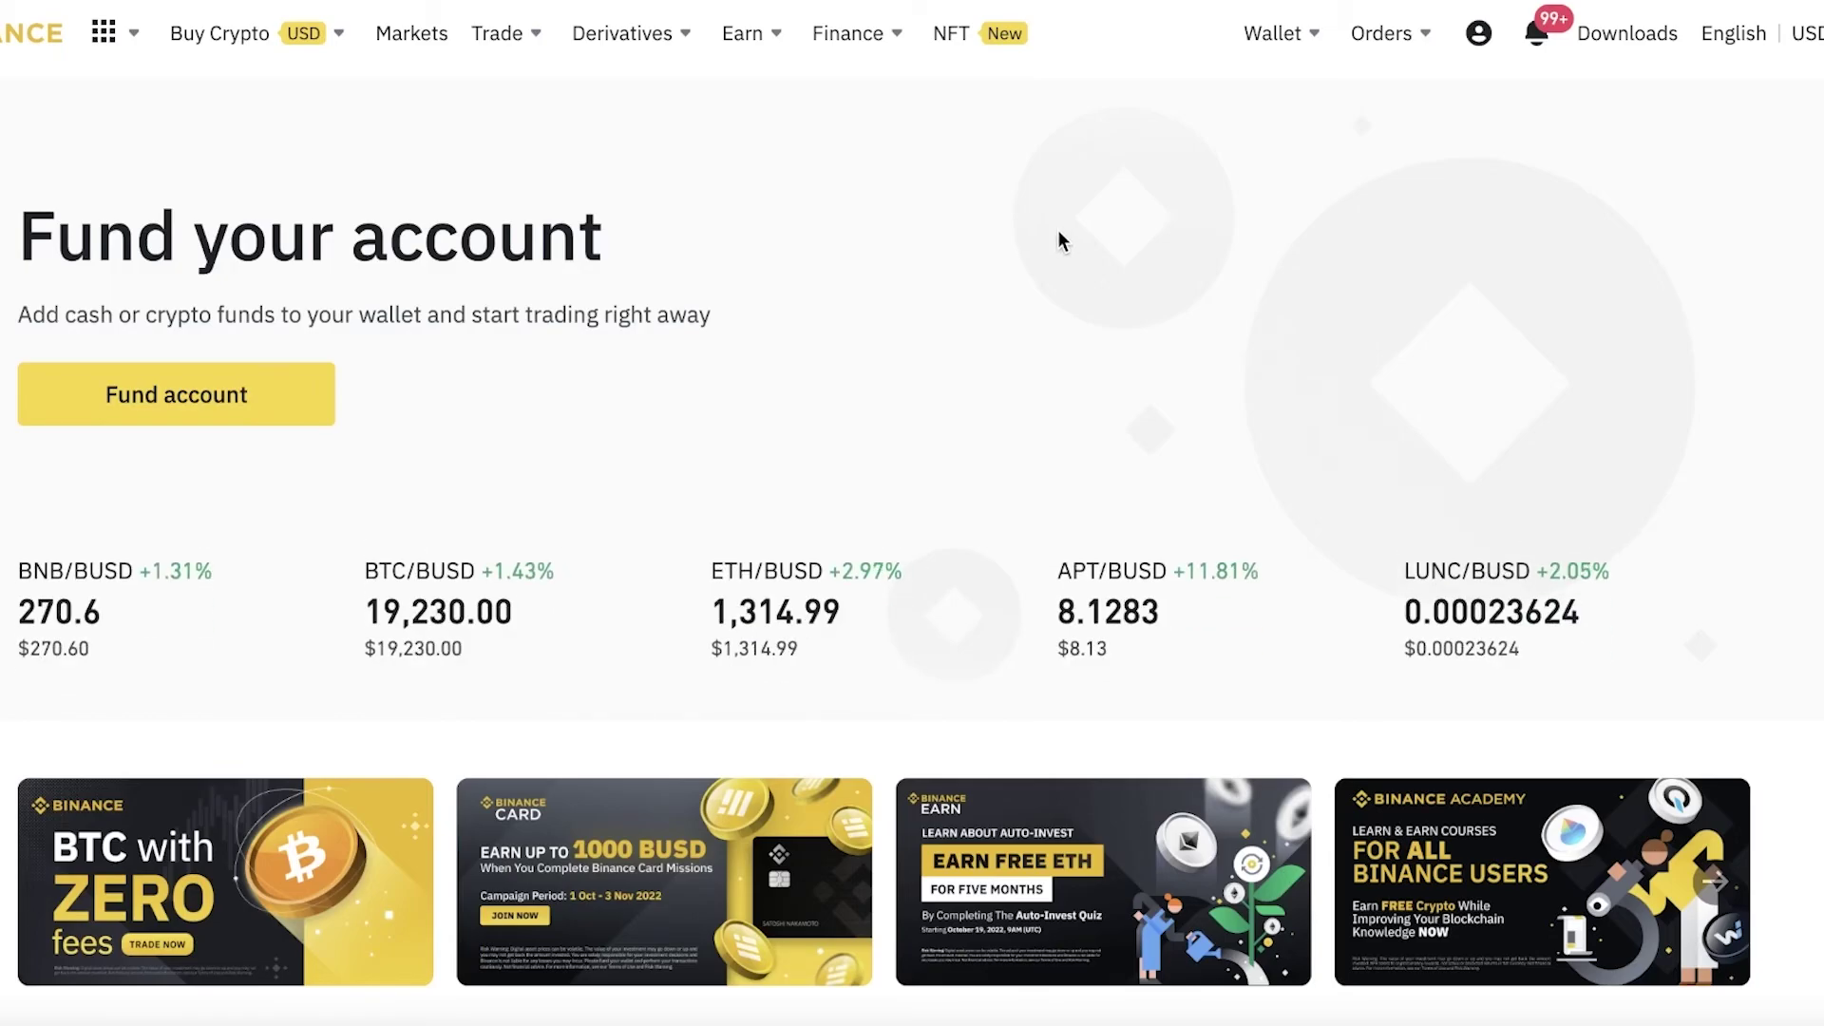
scroll(1060, 238, down, 15)
scroll(1046, 253, up, 15)
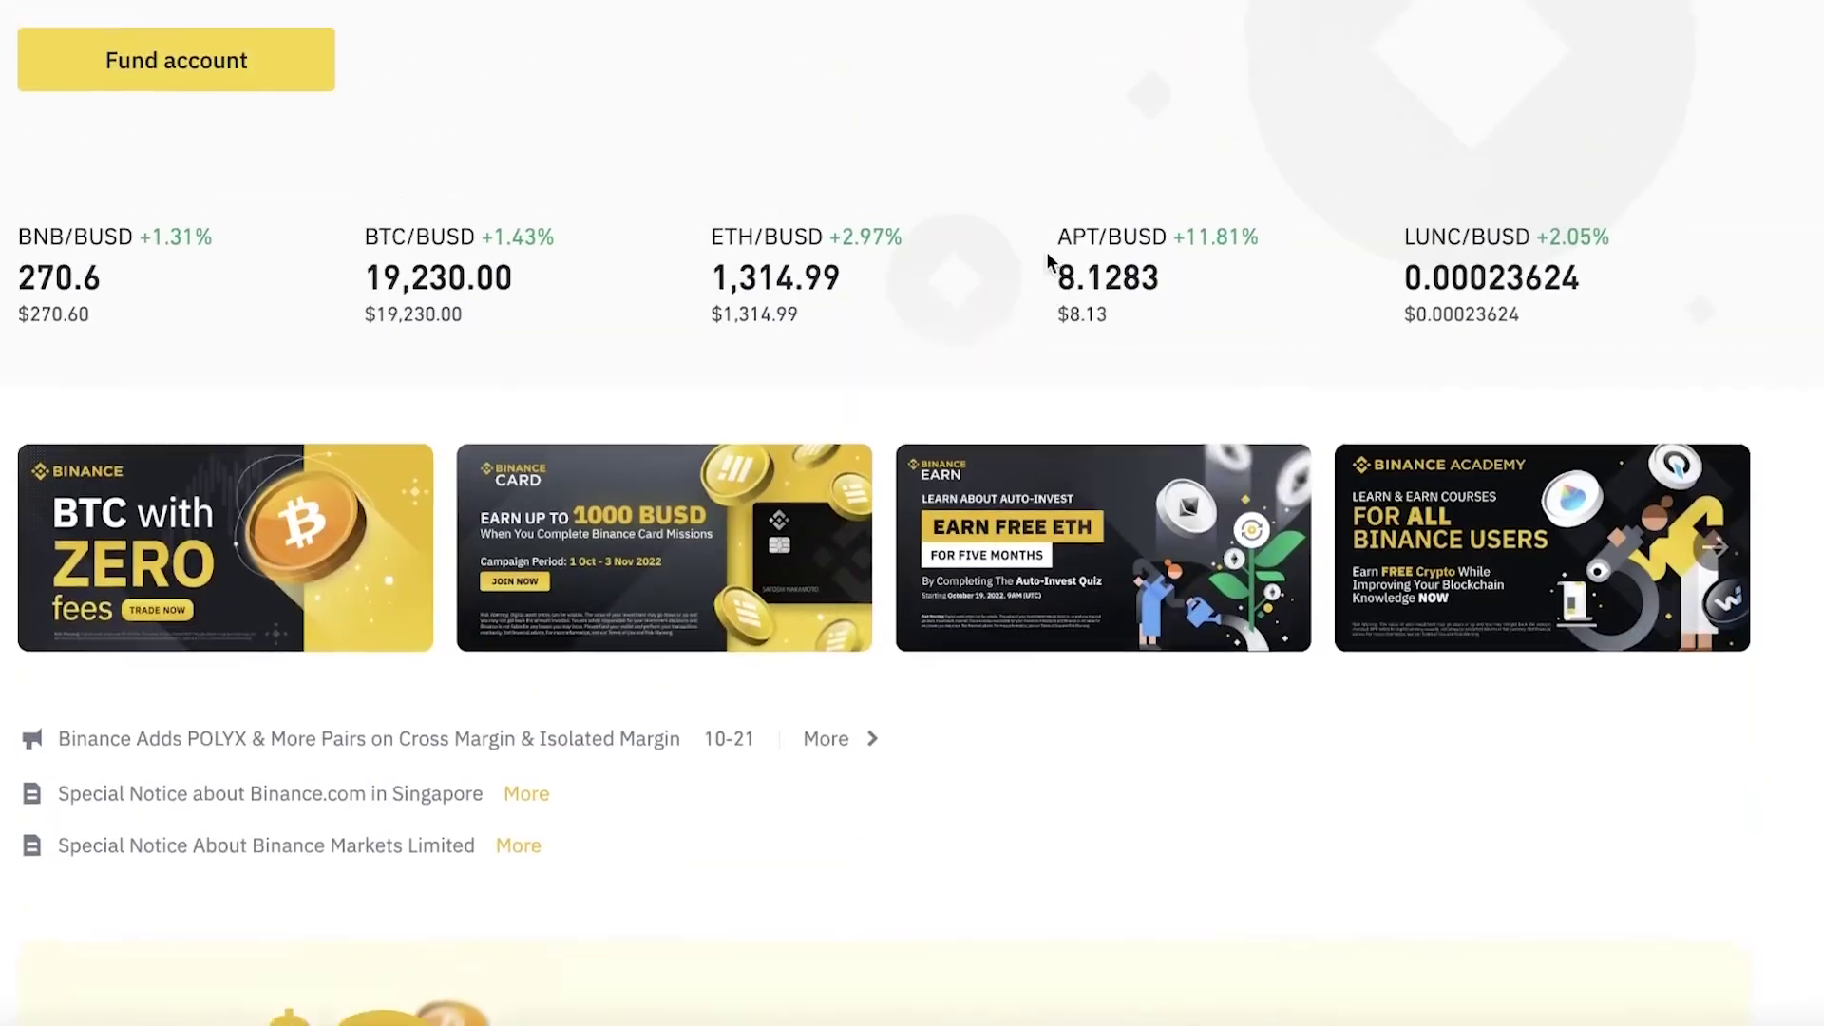
scroll(1047, 253, down, 5)
scroll(1035, 252, up, 8)
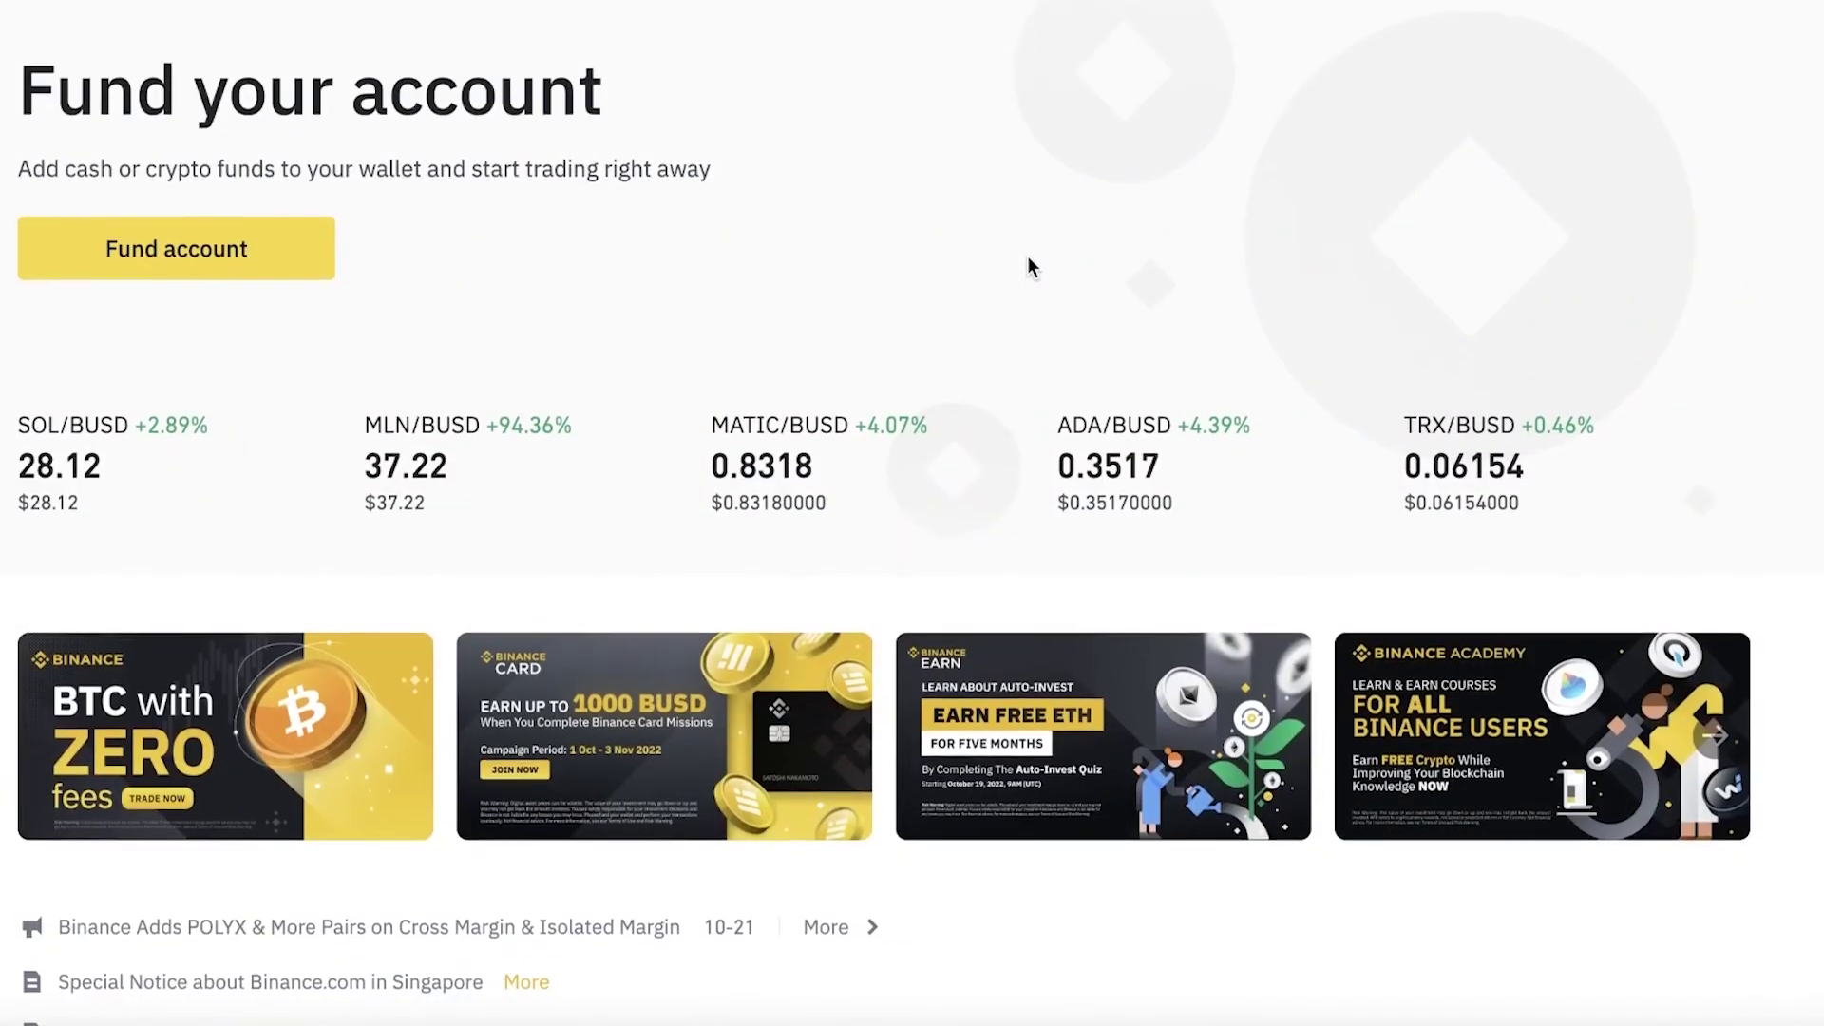
scroll(1028, 258, down, 10)
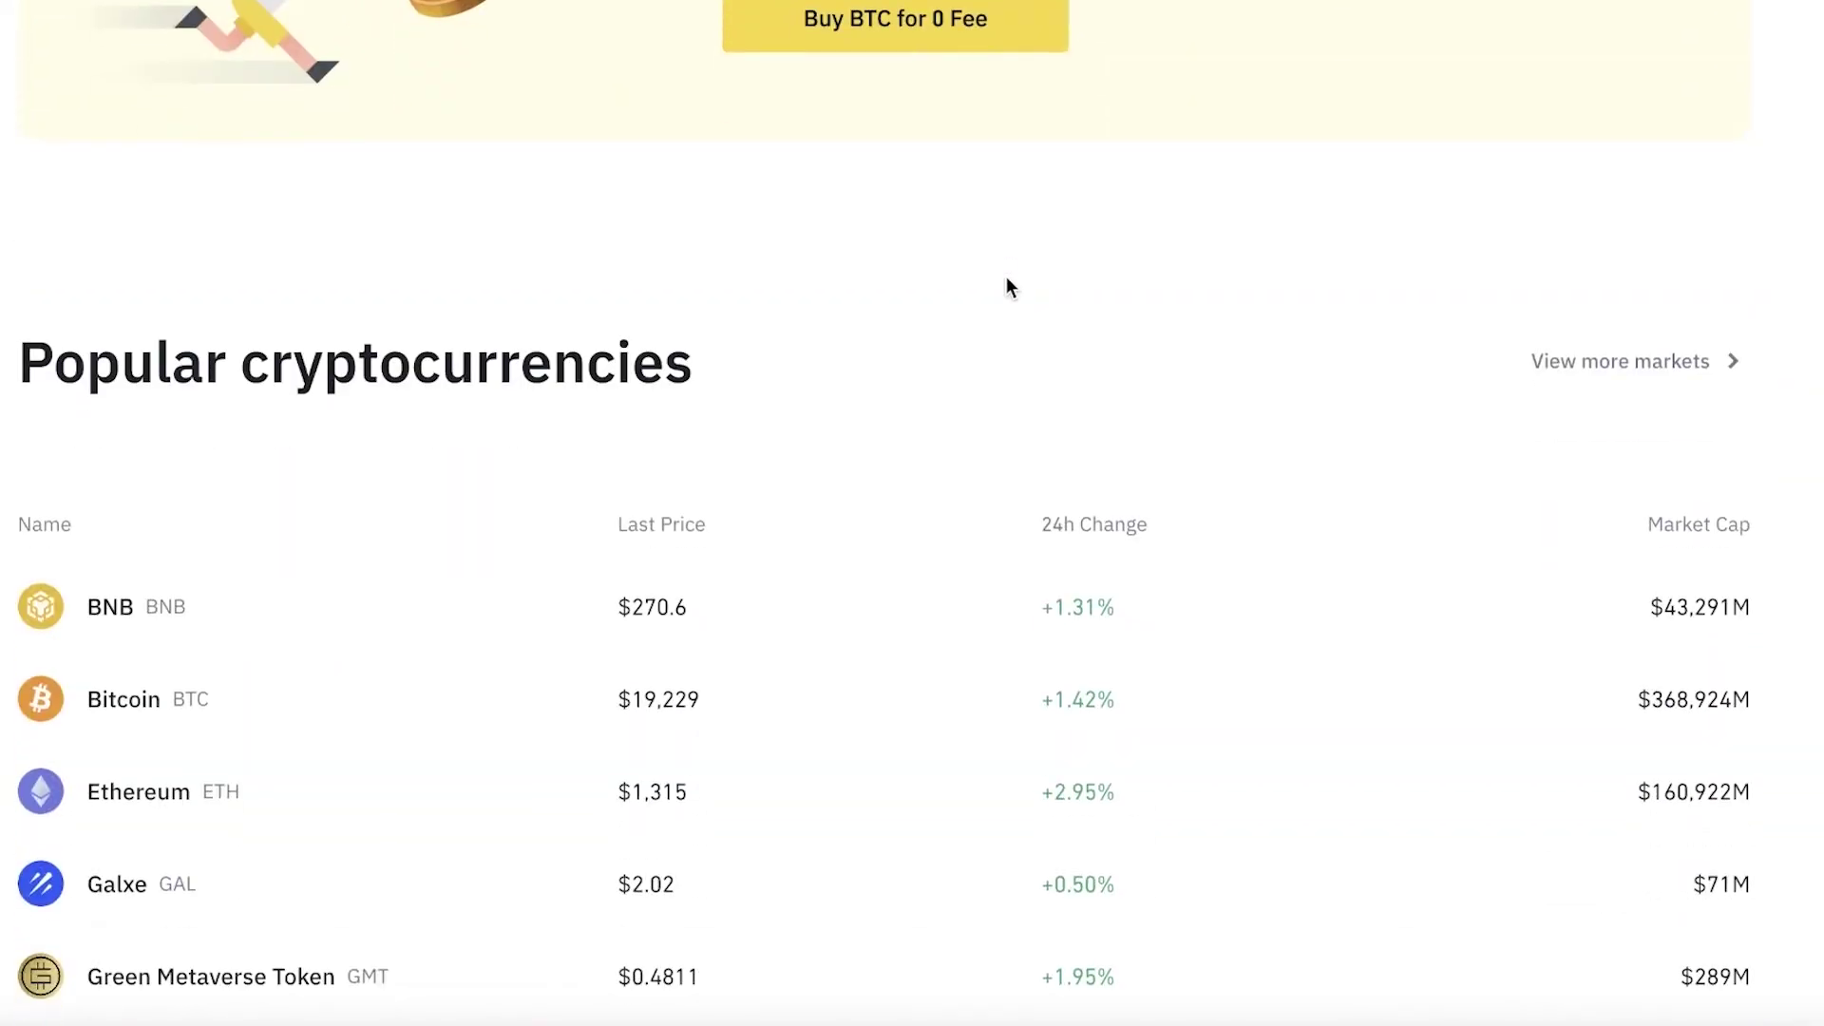
scroll(1008, 285, down, 3)
scroll(1425, 225, down, 10)
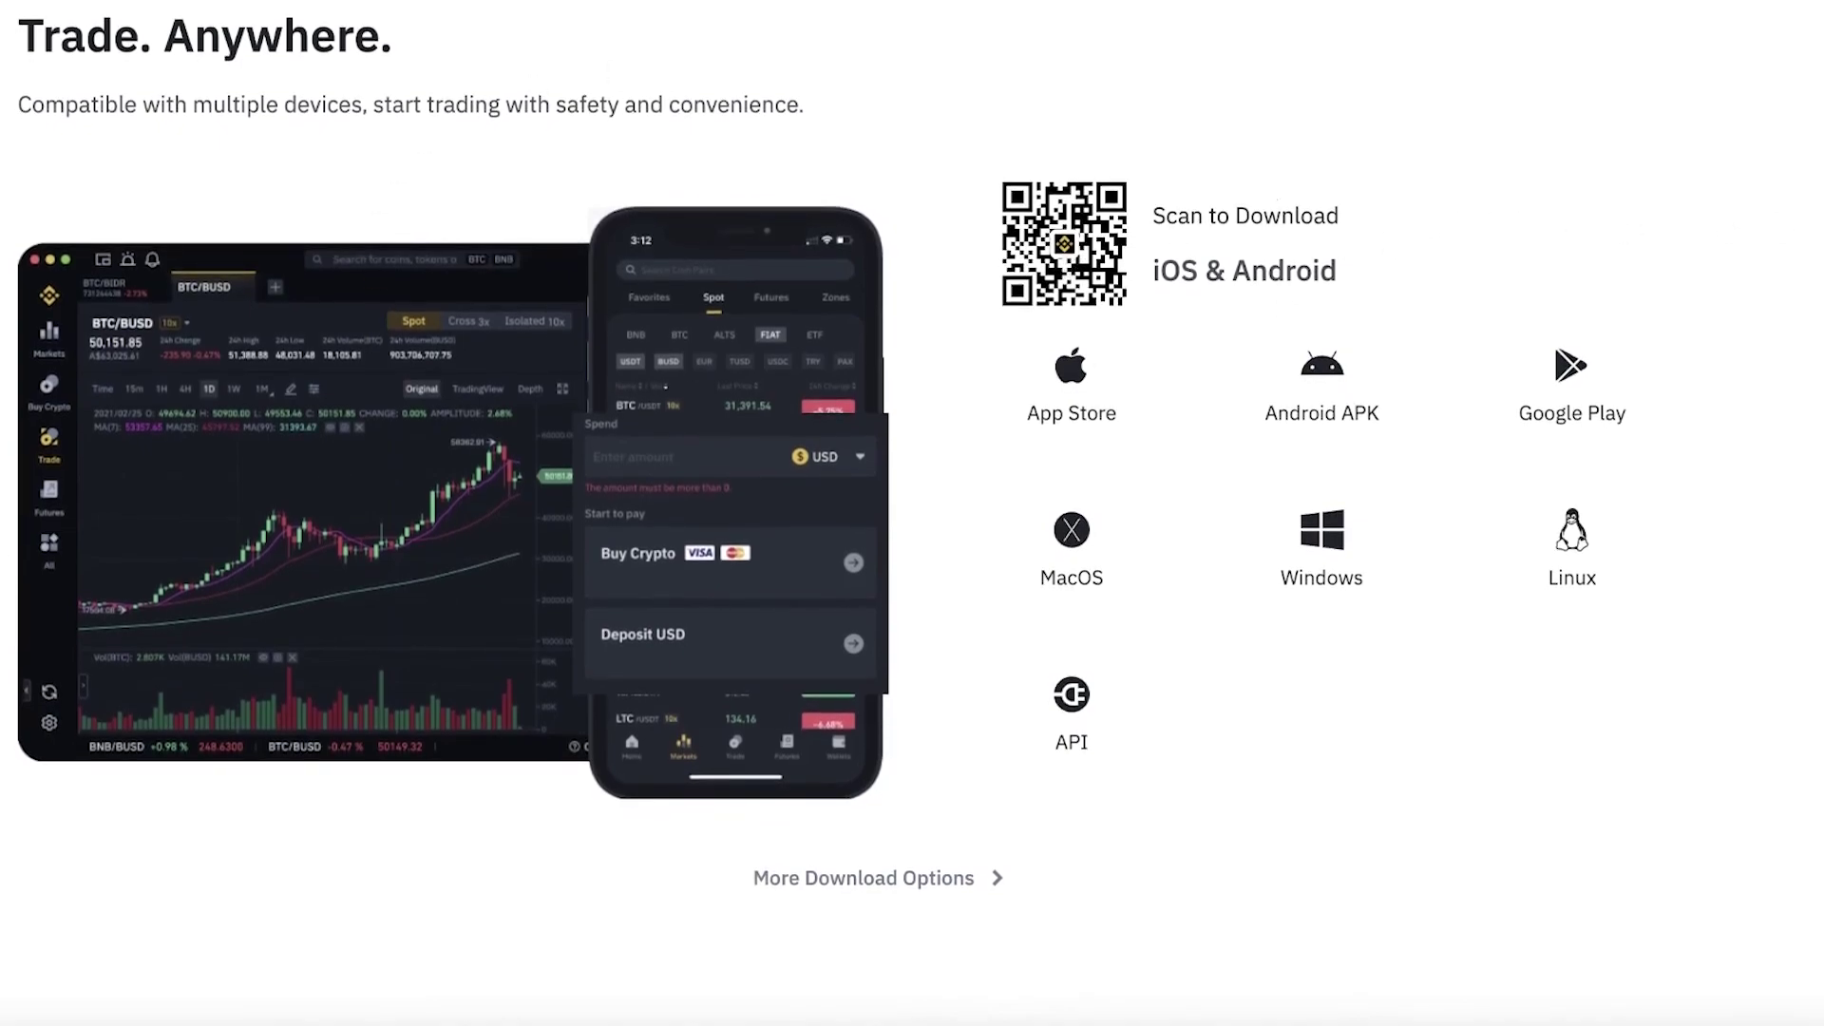
scroll(1311, 256, down, 1)
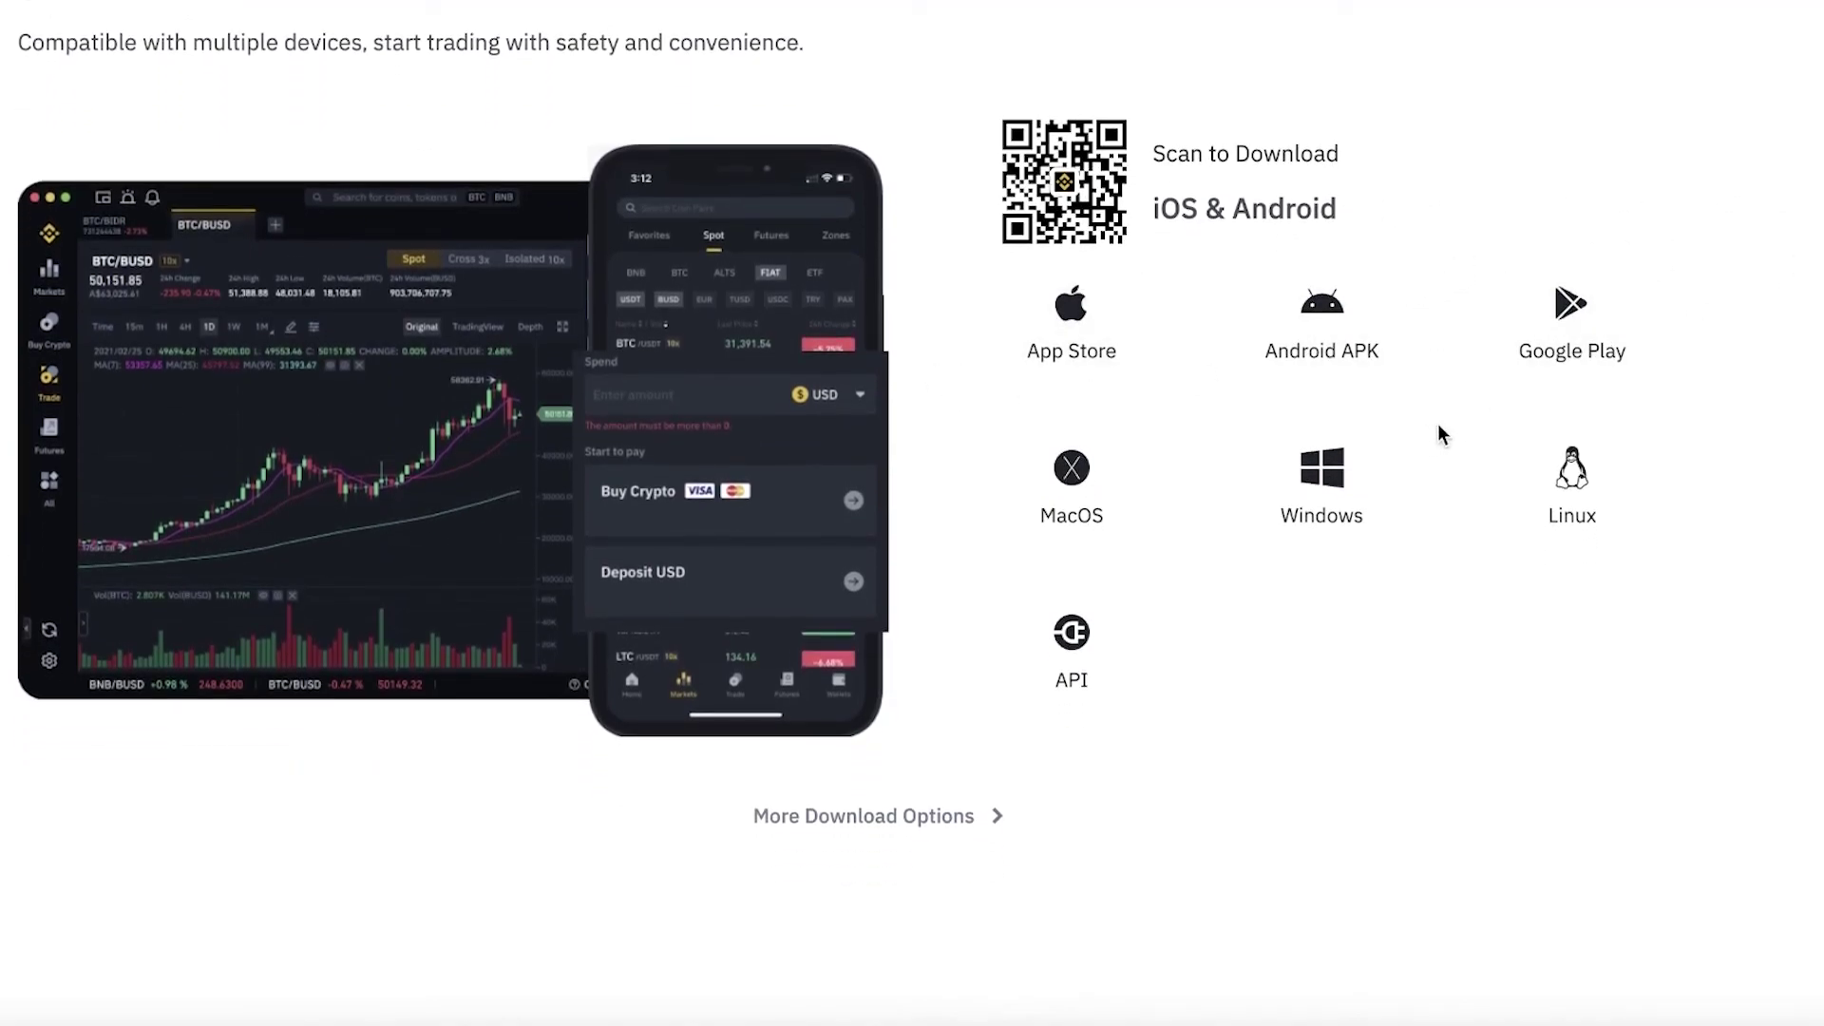
scroll(1437, 456, down, 2)
scroll(1523, 297, down, 5)
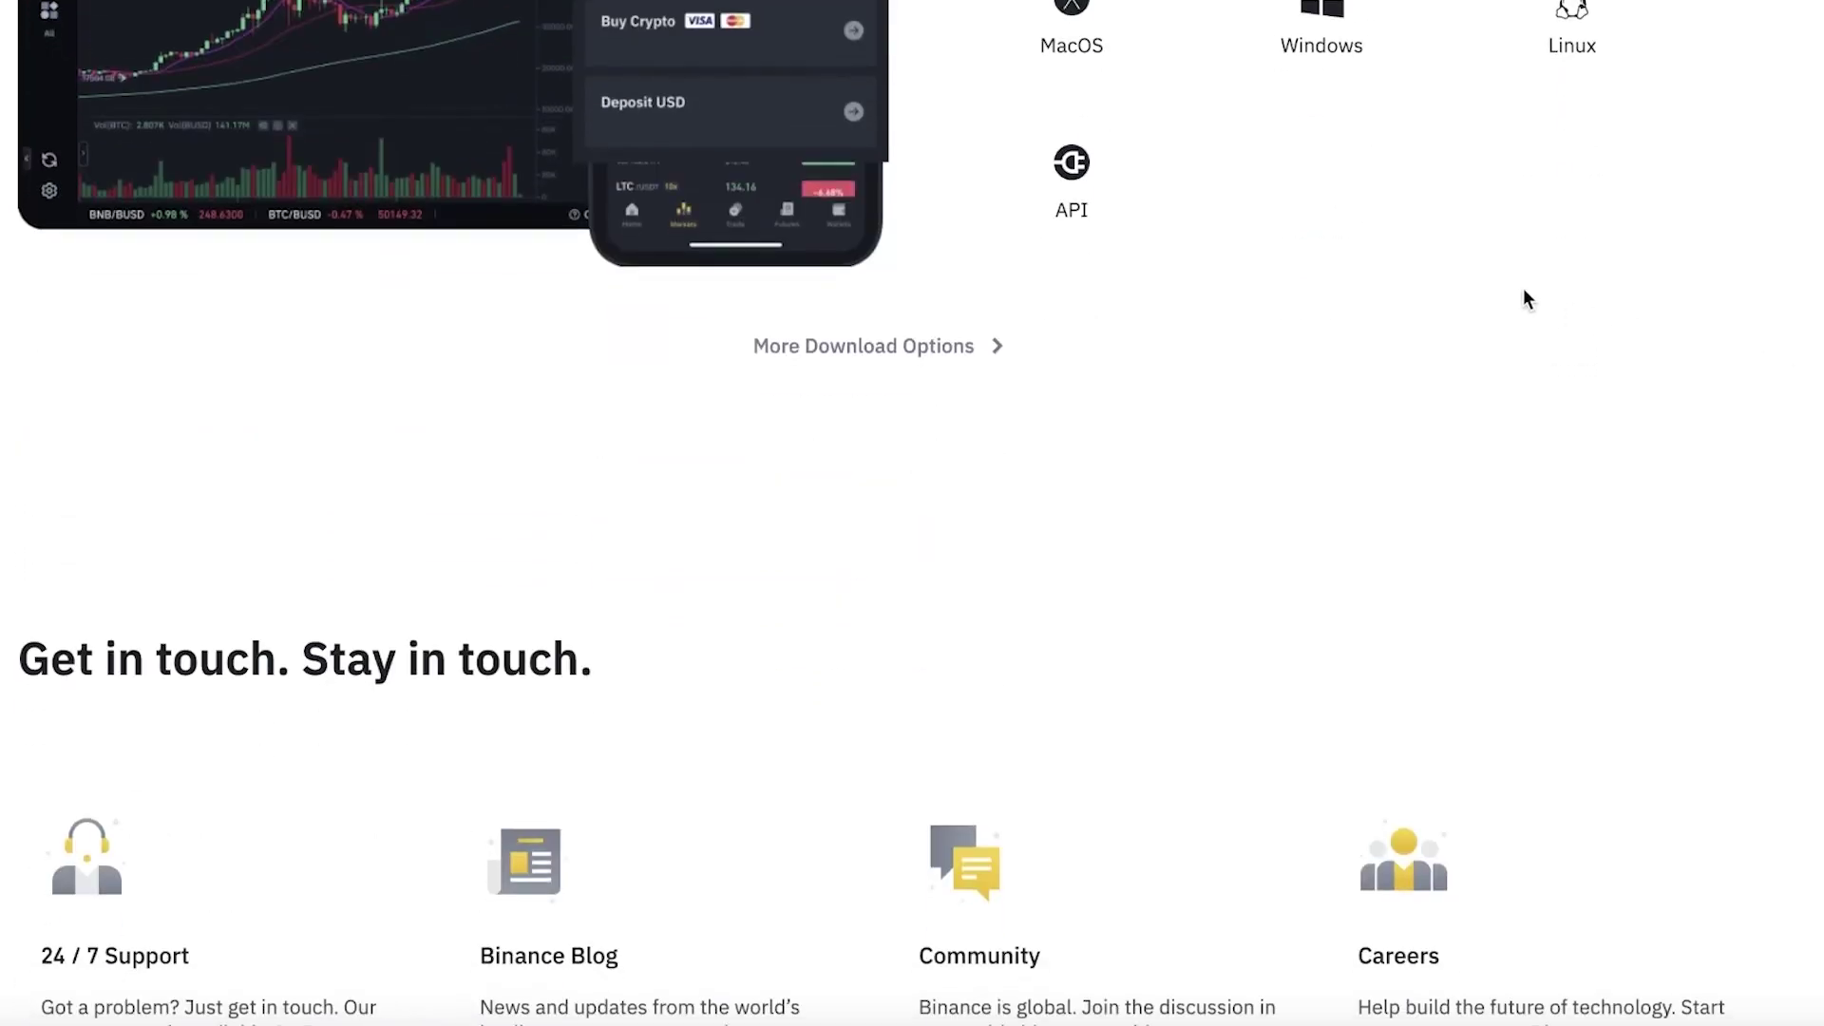
scroll(1401, 362, up, 10)
scroll(1013, 351, up, 15)
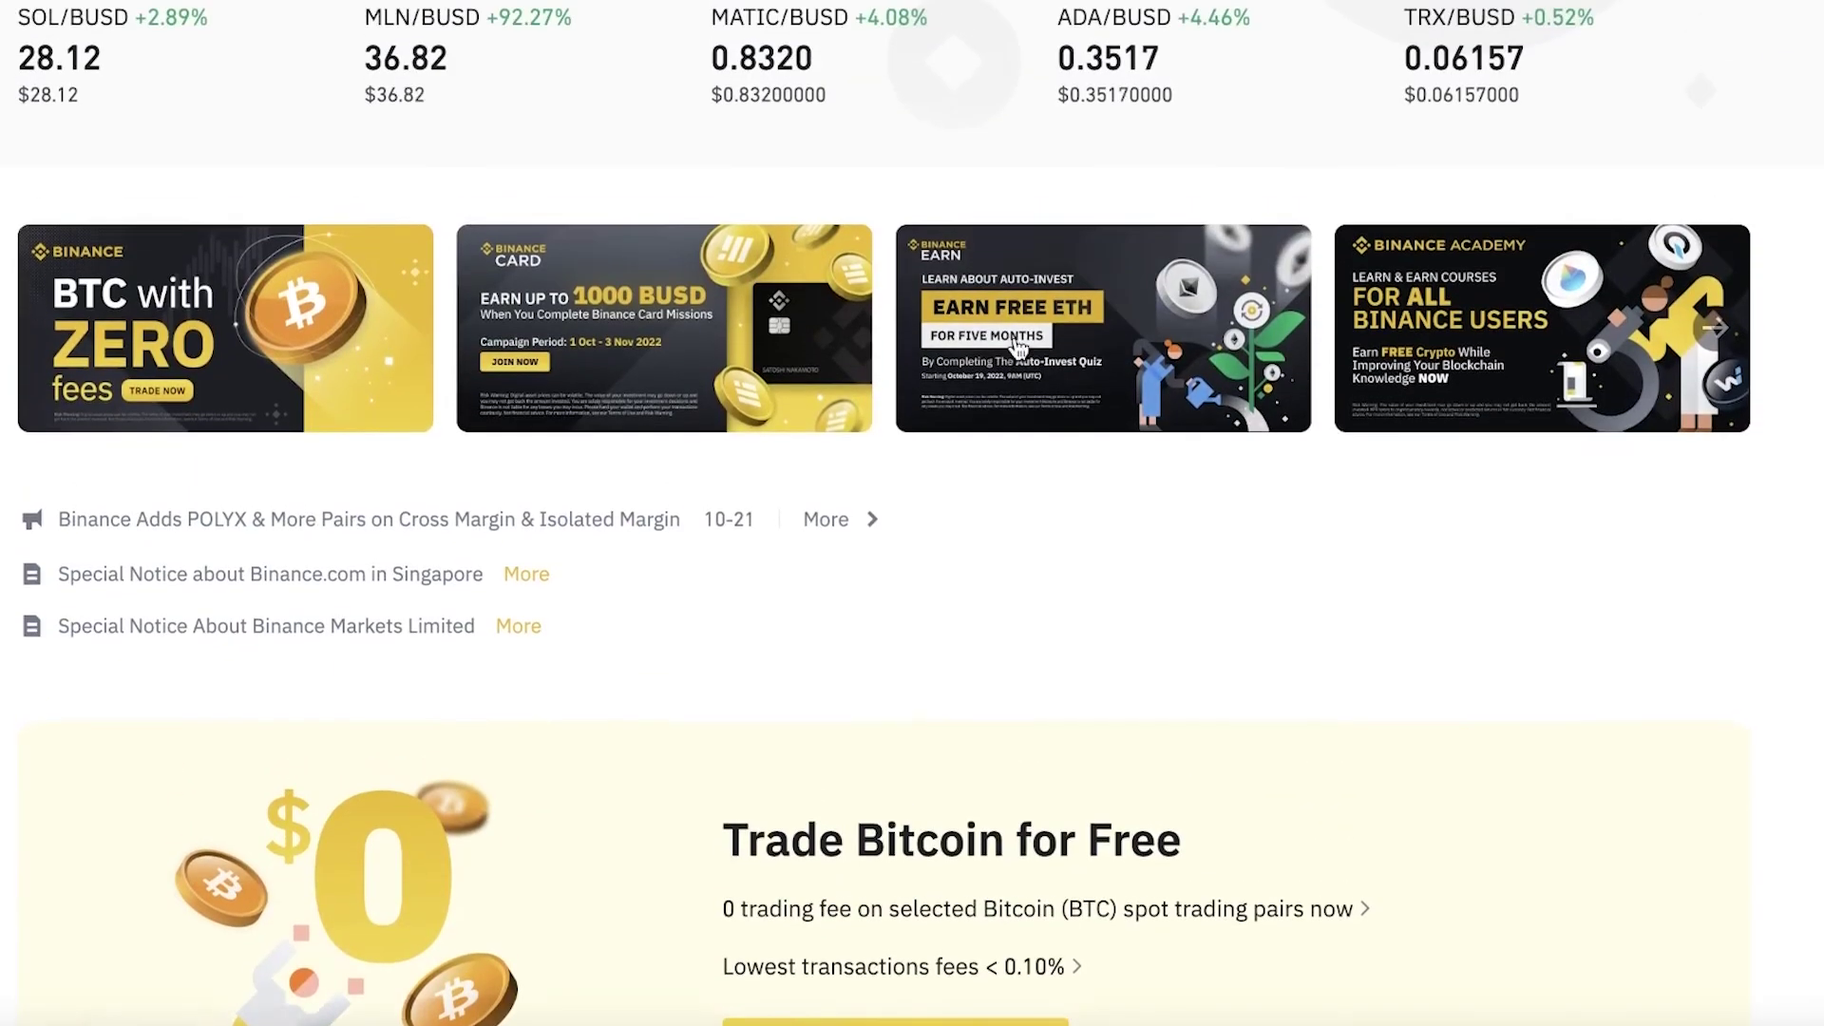